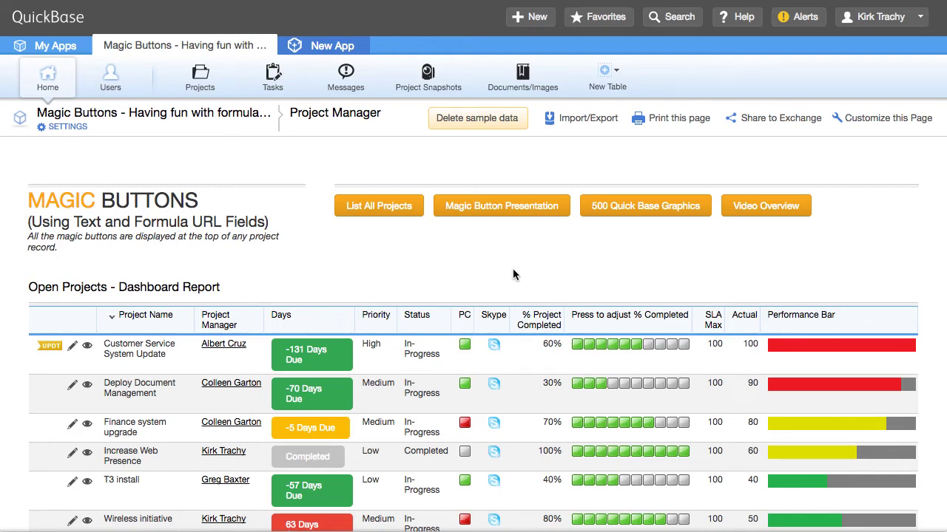
- Review the Open Projects dashboard report and the Task Summary on the app's home page
scroll(514, 275, down, 3)
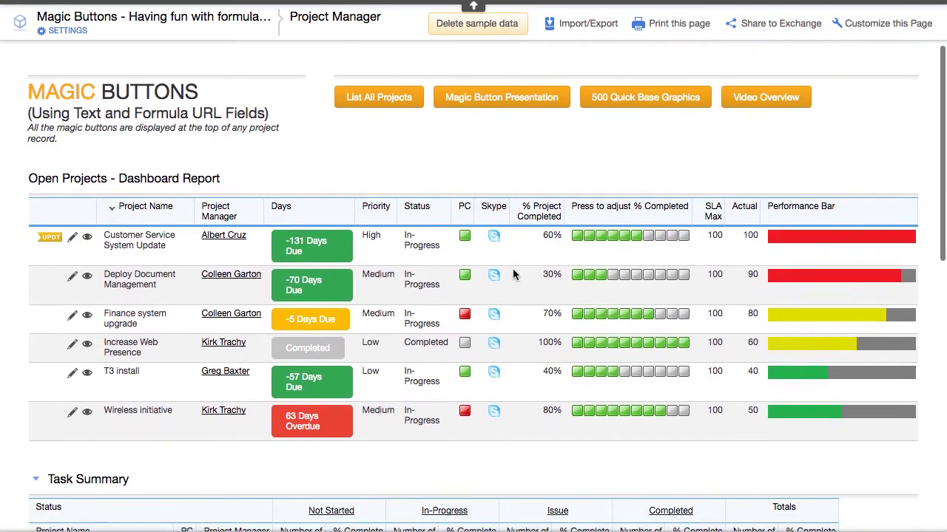
scroll(514, 275, down, 3)
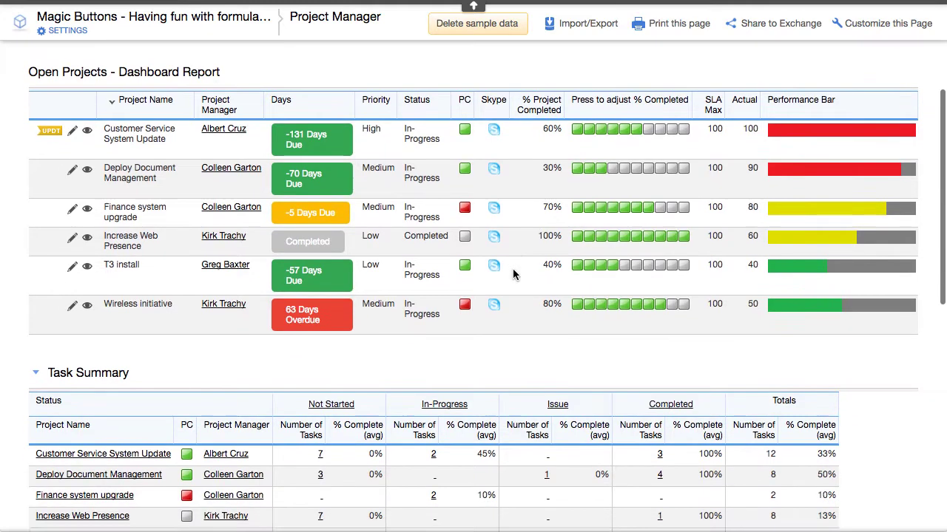
scroll(513, 275, down, 1)
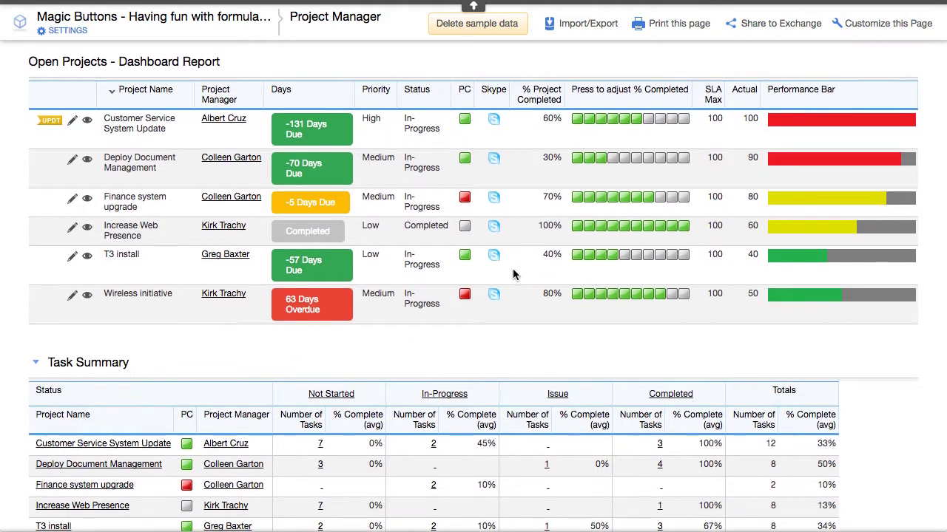
scroll(514, 275, up, 5)
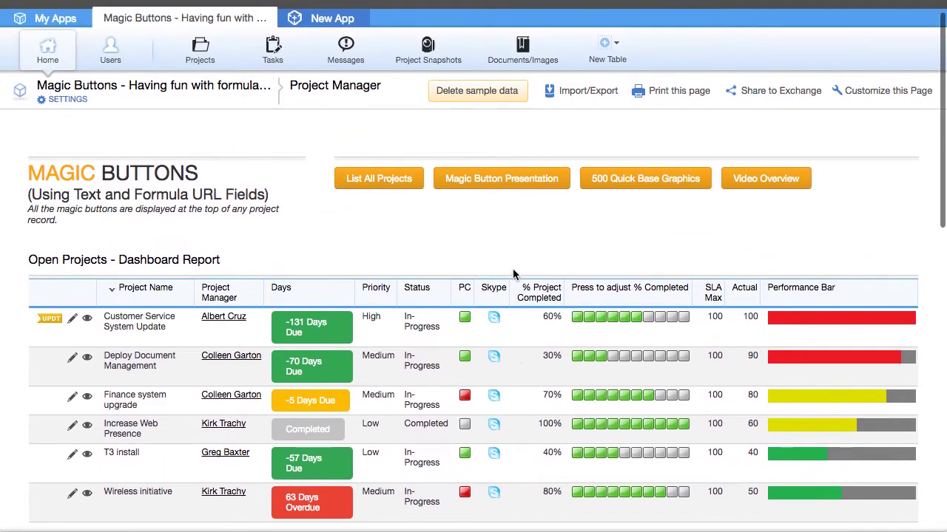
scroll(514, 275, up, 1)
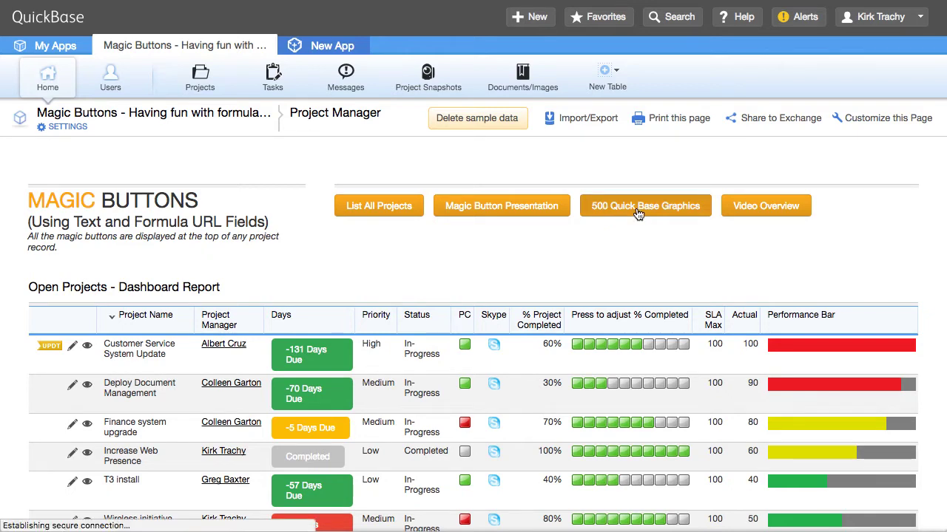
- Browse the 500 Quick Base Graphics icon library and view only the 128x128 icons with their URLs
scroll(280, 379, down, 3)
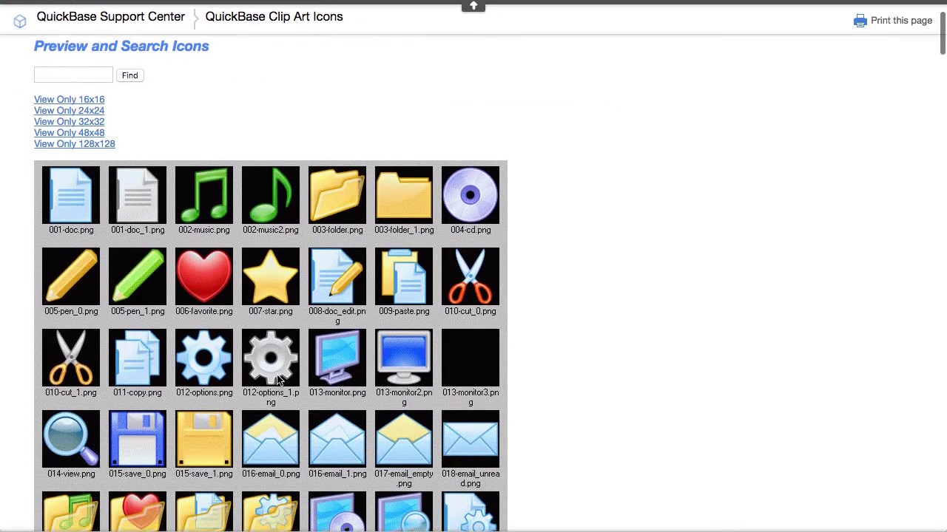
scroll(278, 379, down, 6)
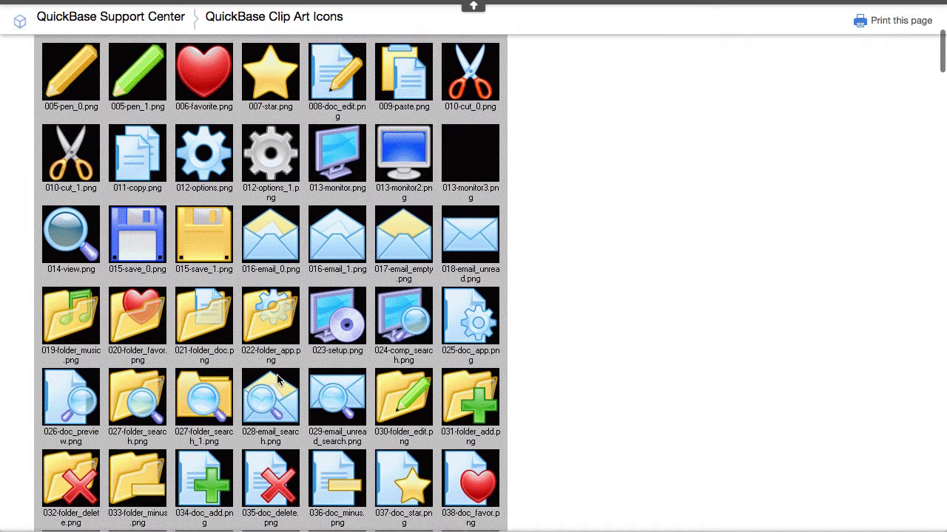
scroll(277, 379, down, 8)
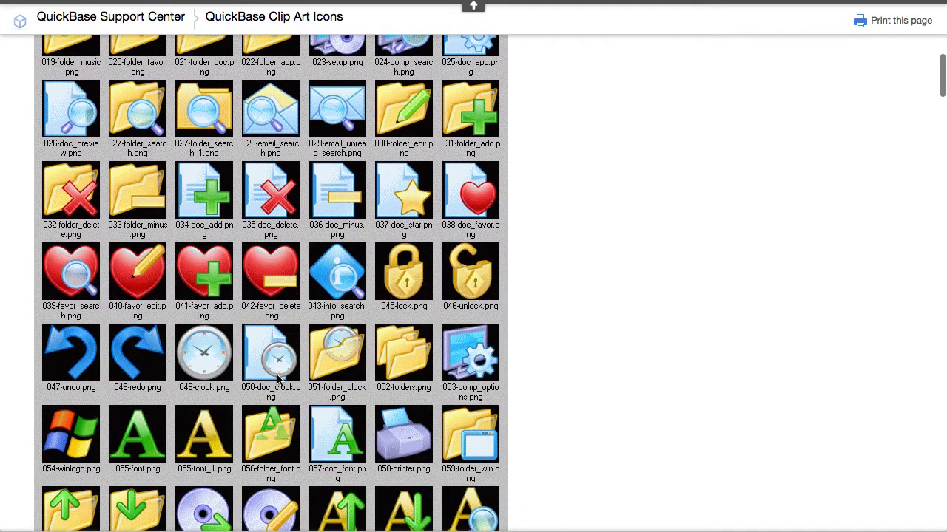
scroll(278, 380, up, 15)
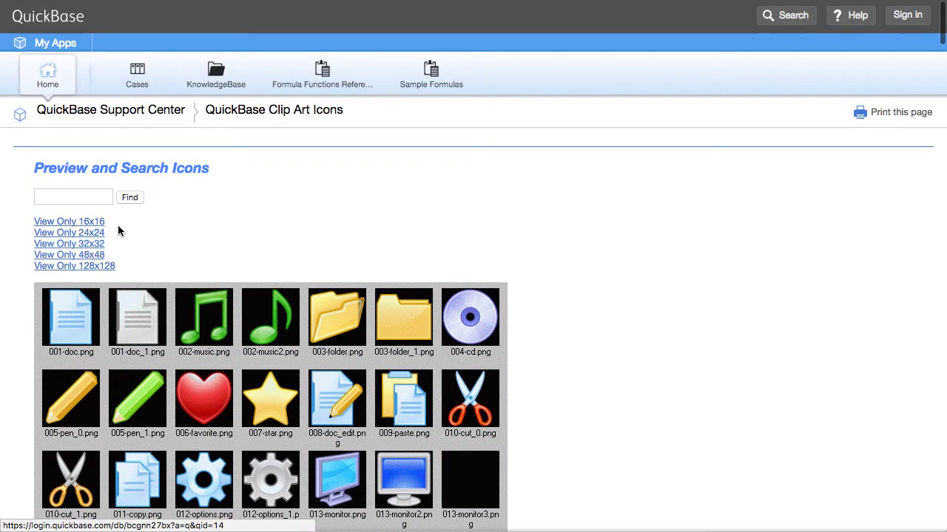
click(115, 273)
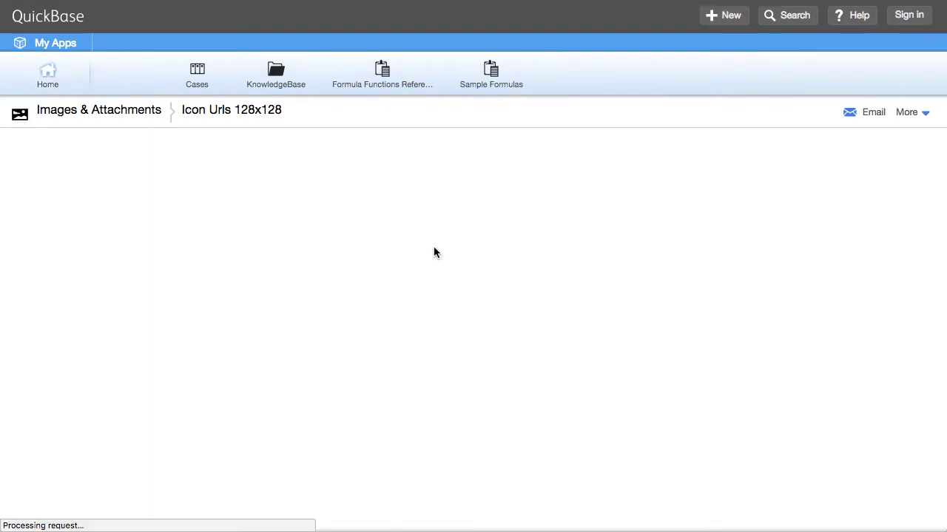
scroll(421, 315, down, 3)
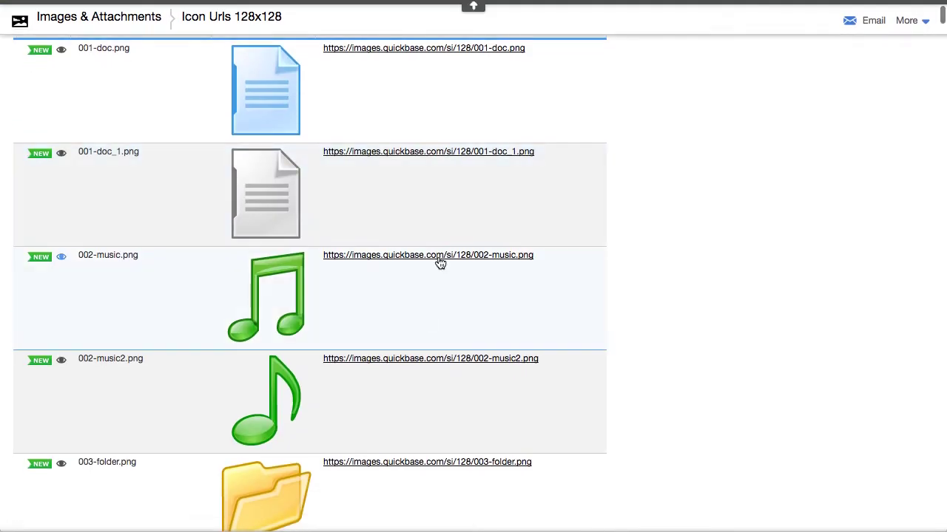
- Bring up the link options for the 002-music.png icon URL, dismiss them and return to the Magic Buttons dashboard
right_click(433, 257)
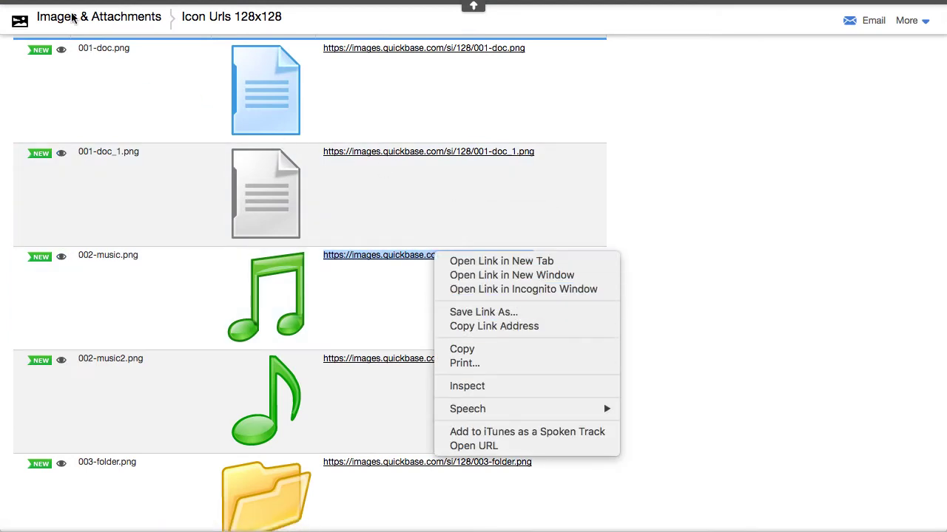
key(Escape)
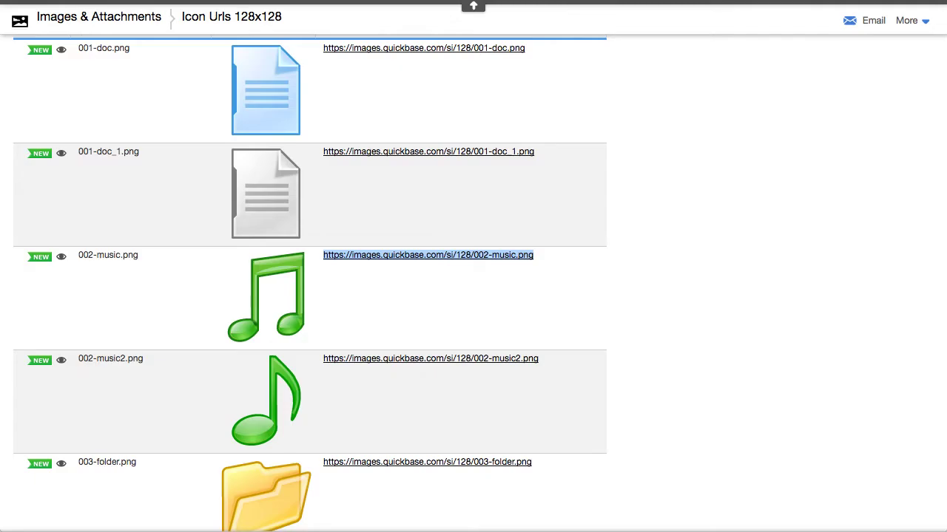
key(super+Left)
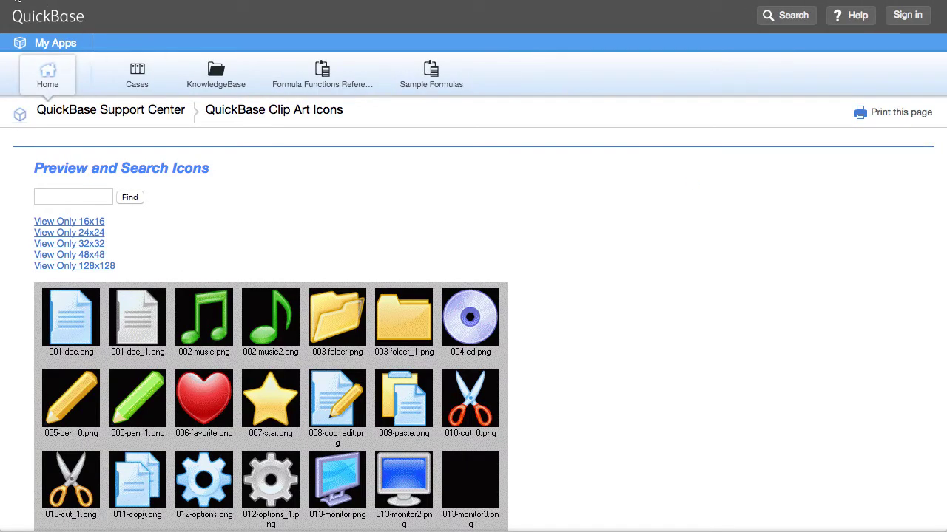
key(super+Left)
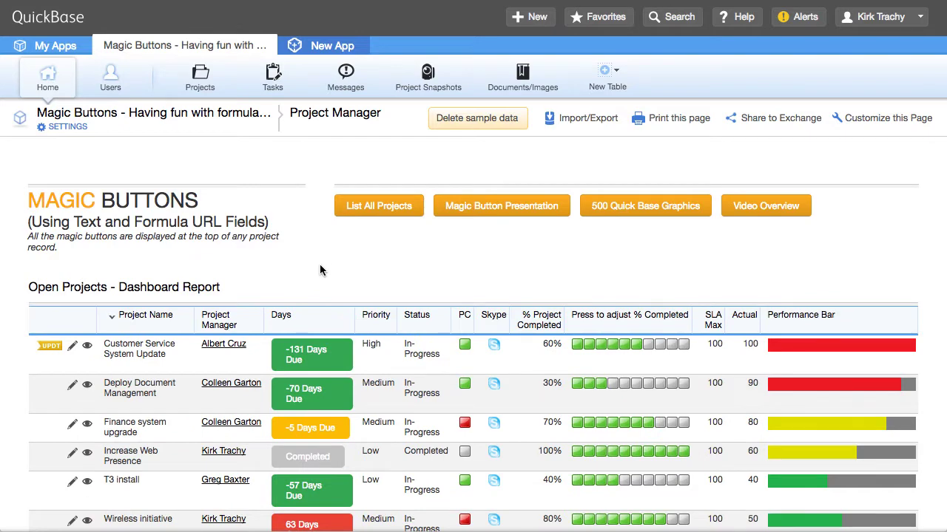
- Open the Customer Service System Update project record and examine its formula URL, formula text and graphic example buttons
scroll(318, 266, down, 3)
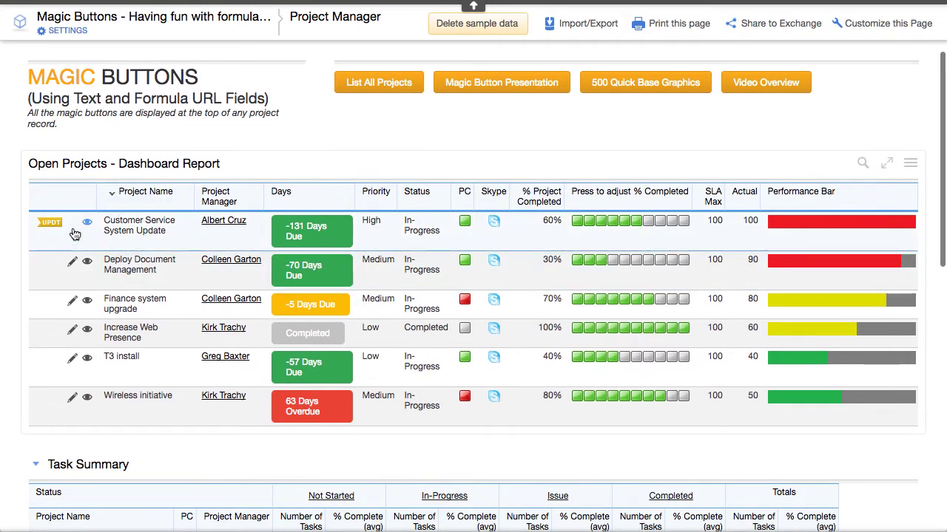
click(158, 233)
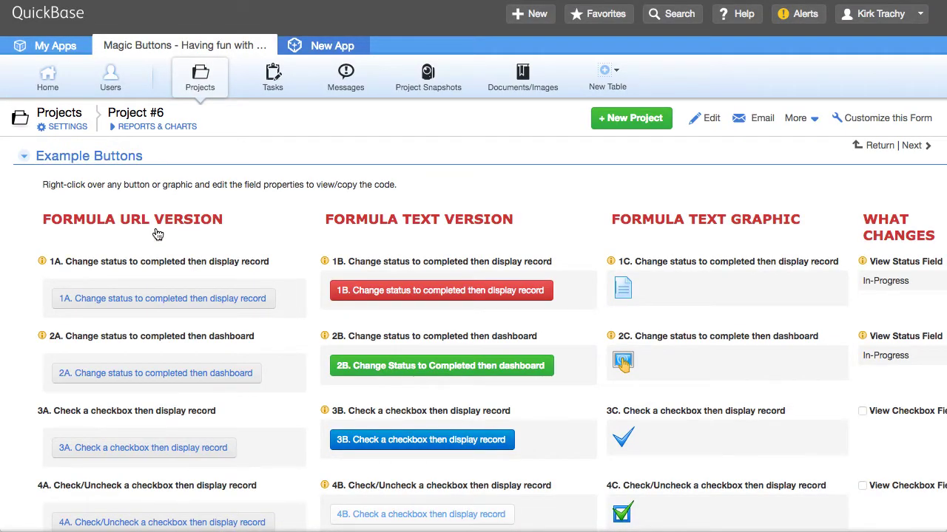
scroll(578, 206, right, 3)
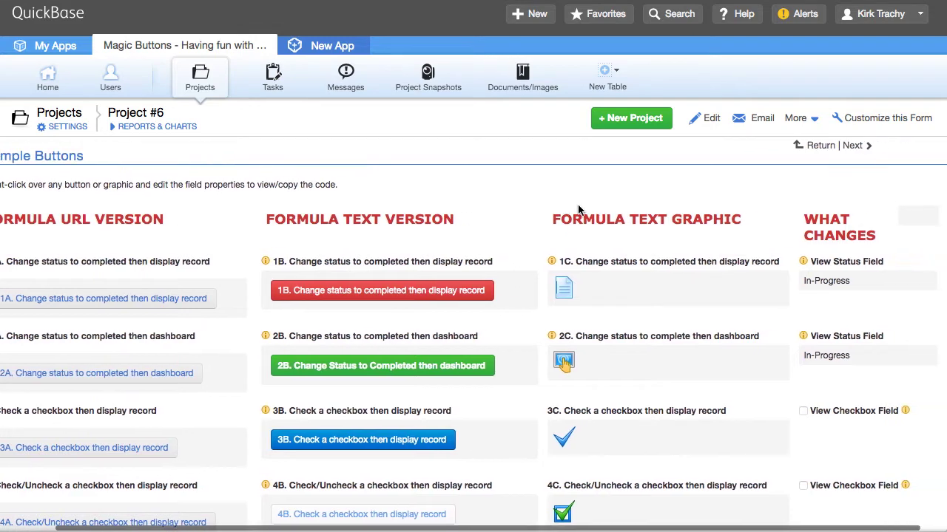
scroll(579, 206, left, 3)
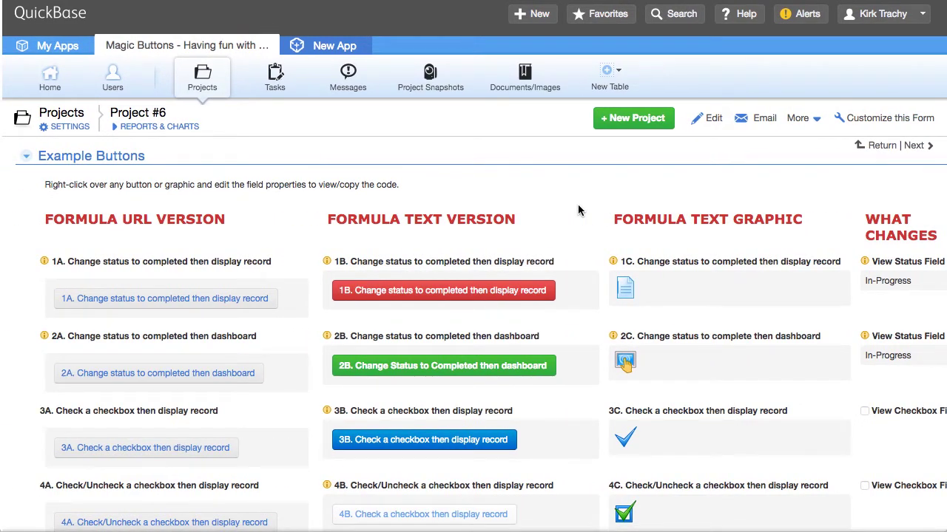
scroll(578, 207, down, 2)
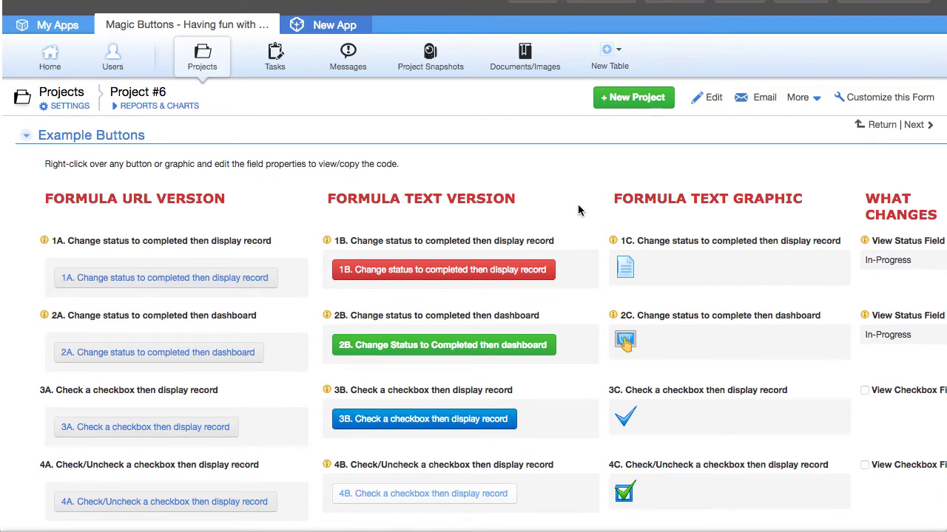
scroll(578, 211, right, 1)
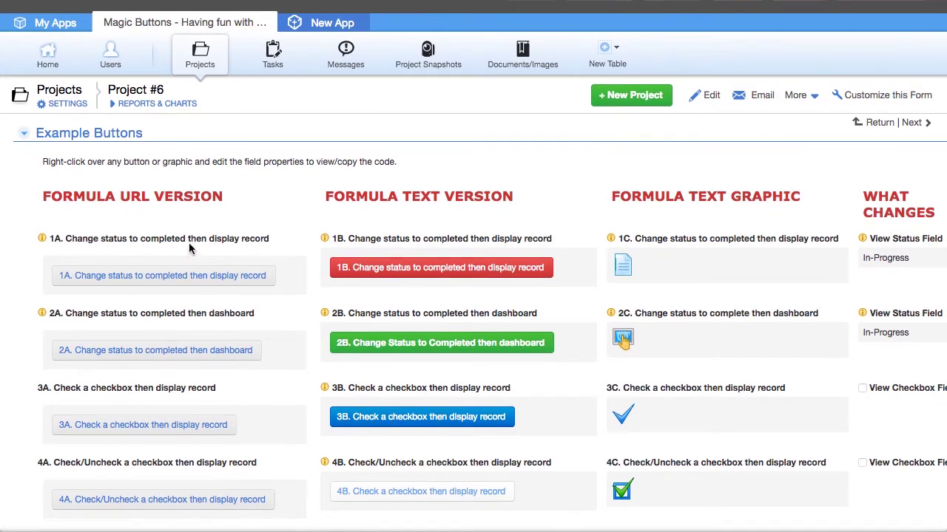
scroll(187, 248, down, 3)
scroll(188, 249, down, 1)
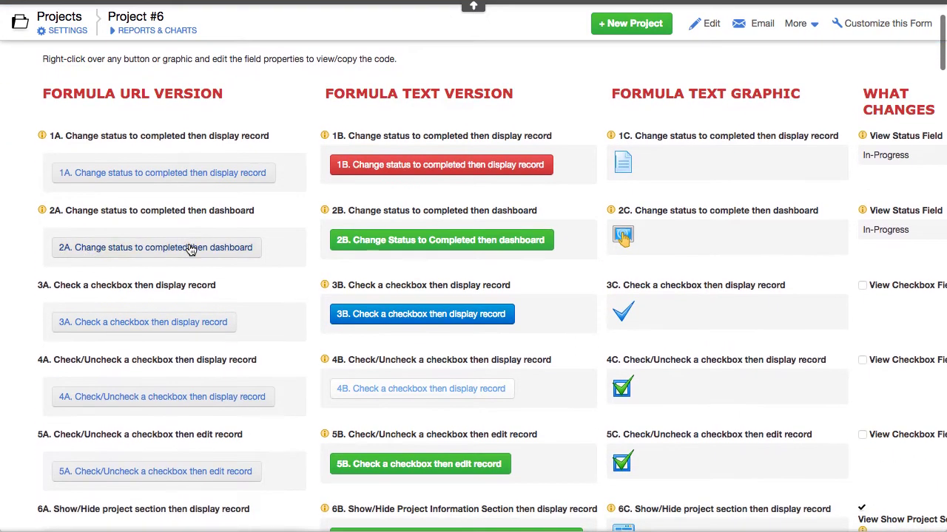
- Copy the entire formula from field 1A's properties, "Change status to completed then display record", and return to the project record
right_click(151, 137)
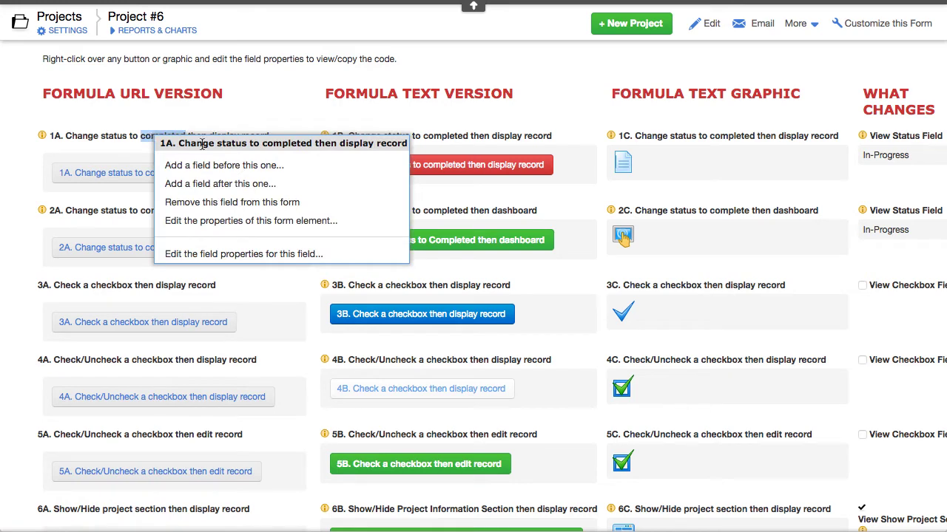
click(228, 254)
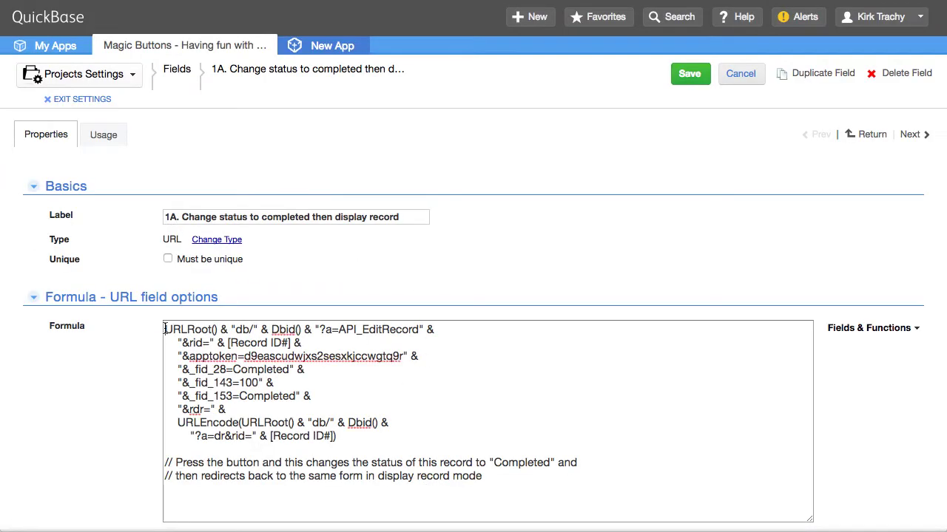
drag(164, 329, 582, 495)
key(super+c)
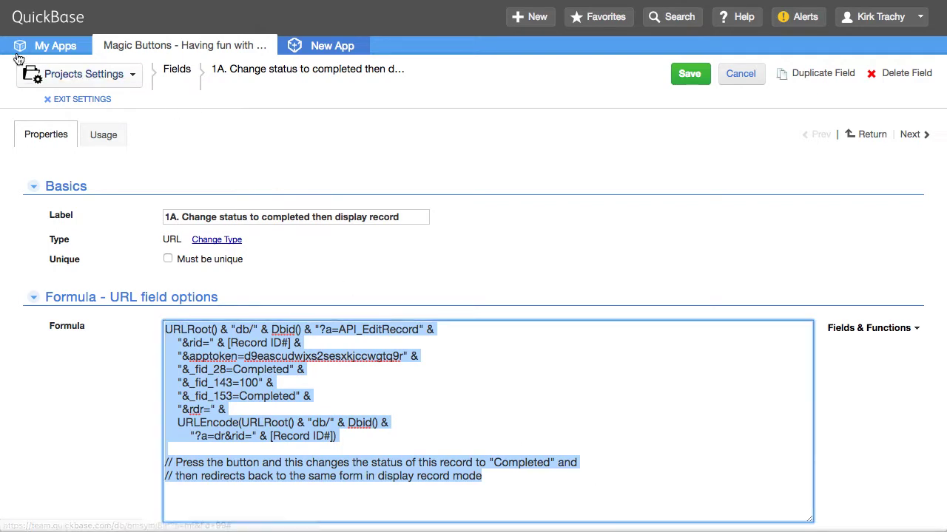
key(super+bracketleft)
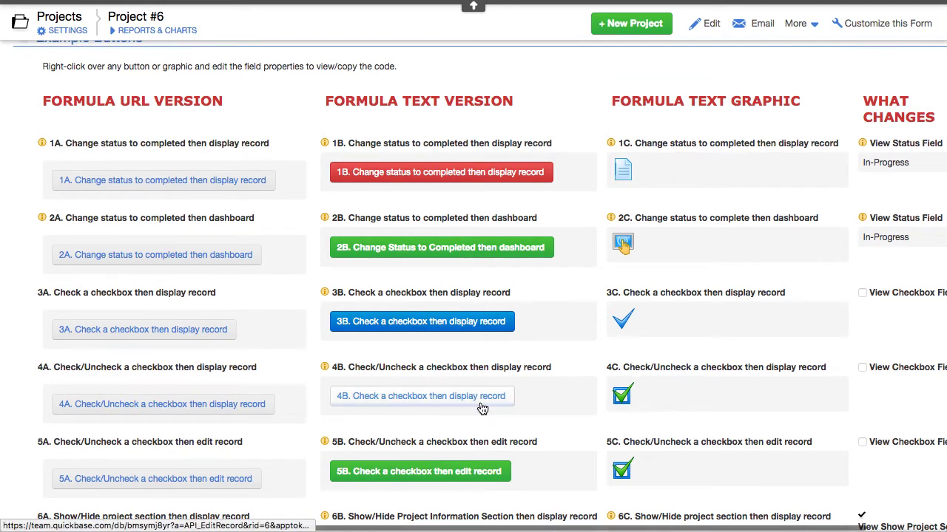
- Examine the formula and button color classes in field 1B's properties, and leave the settings without saving
right_click(453, 148)
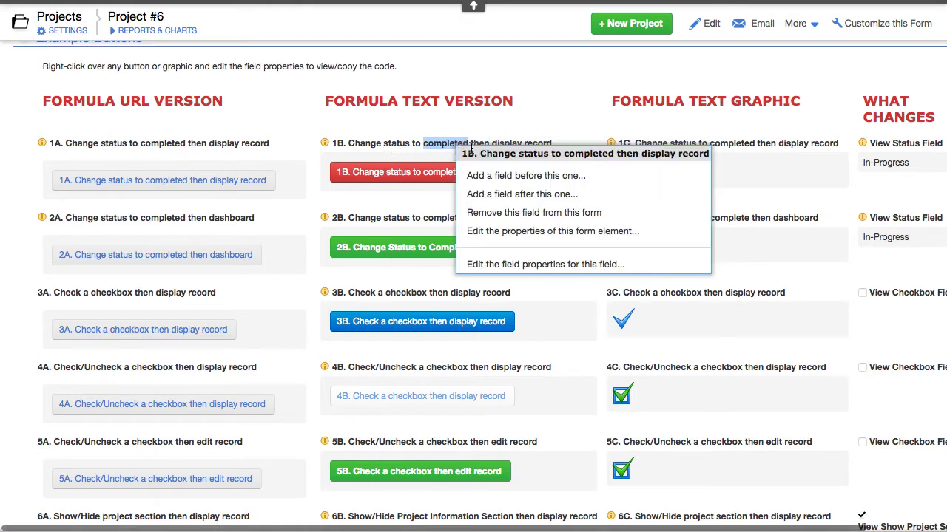
click(537, 265)
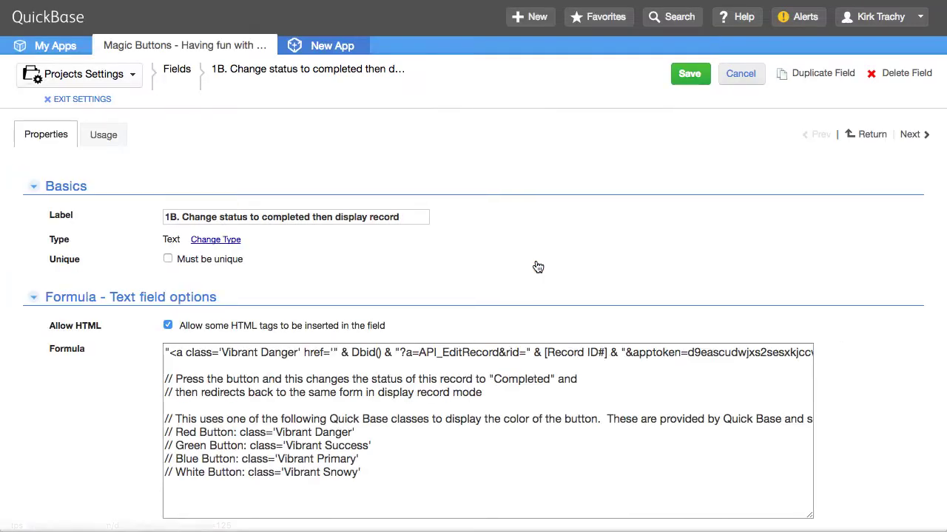
scroll(509, 307, down, 3)
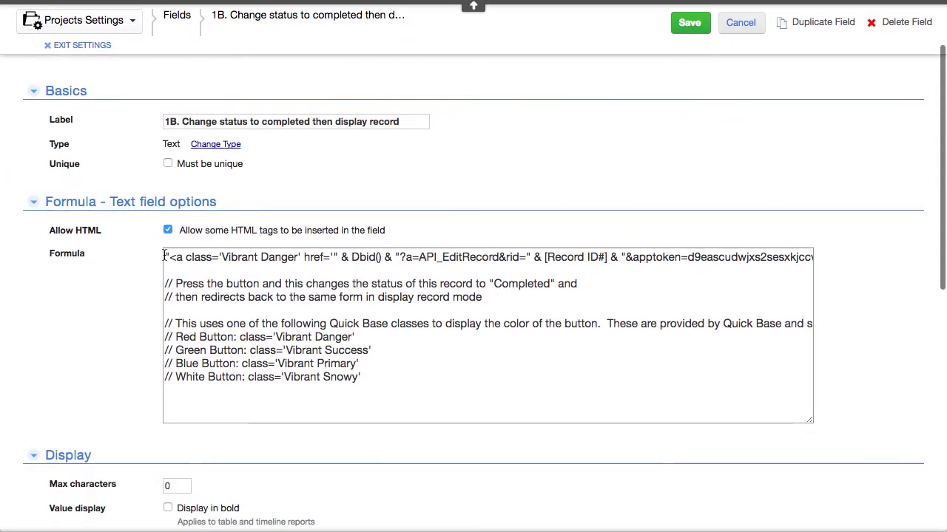
click(165, 256)
drag(166, 257, 35, 251)
click(330, 282)
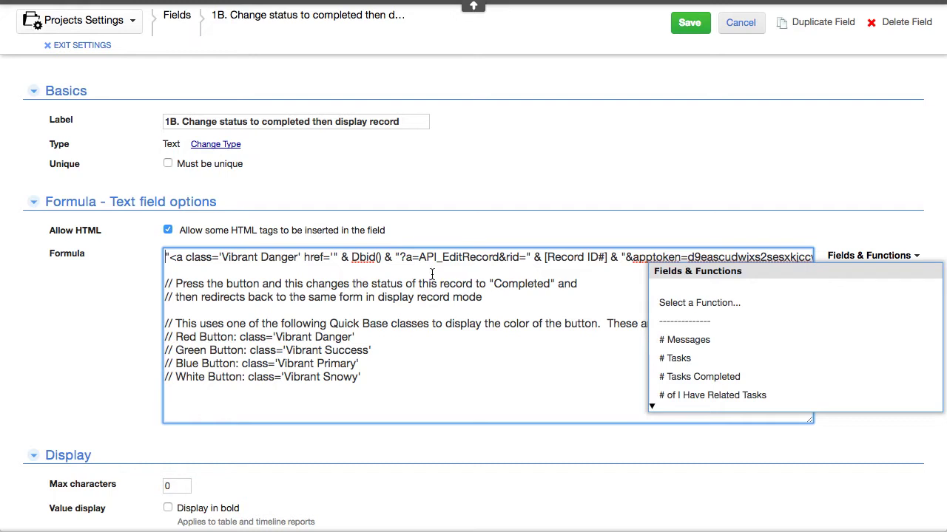
click(511, 359)
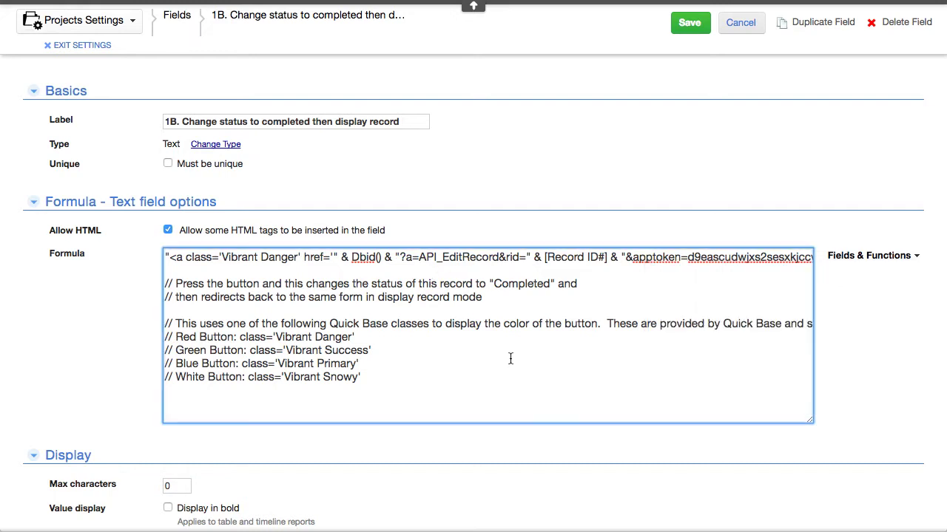
click(747, 26)
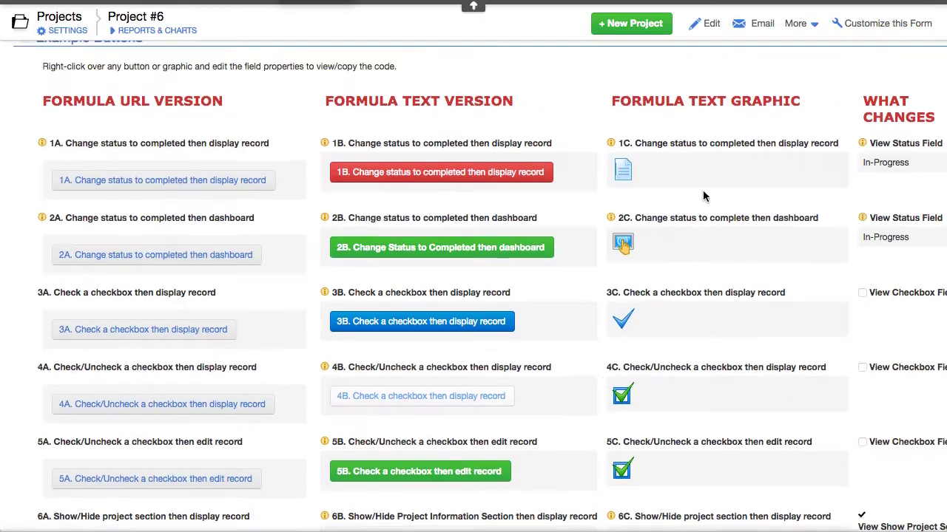
- Bring up the field options for graphic field 1C, "Change status to completed then display record", and dismiss them
right_click(689, 149)
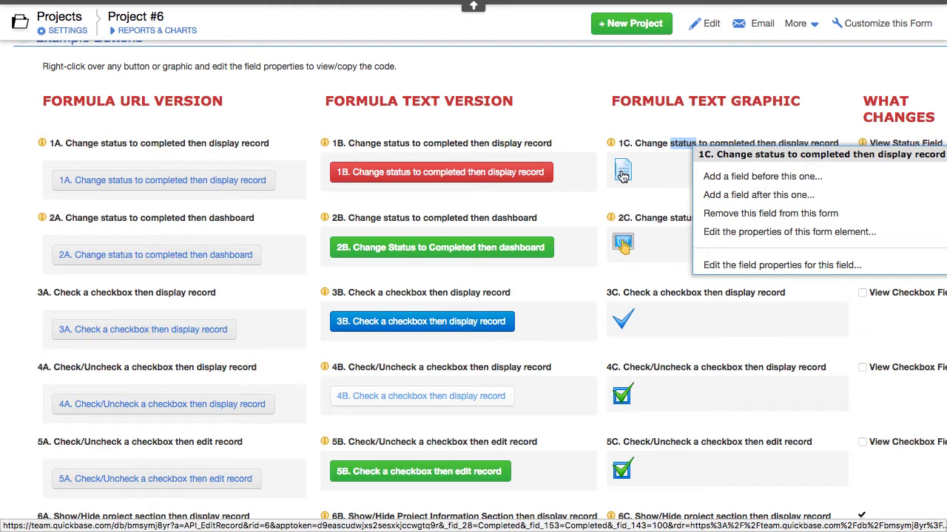
scroll(622, 176, down, 1)
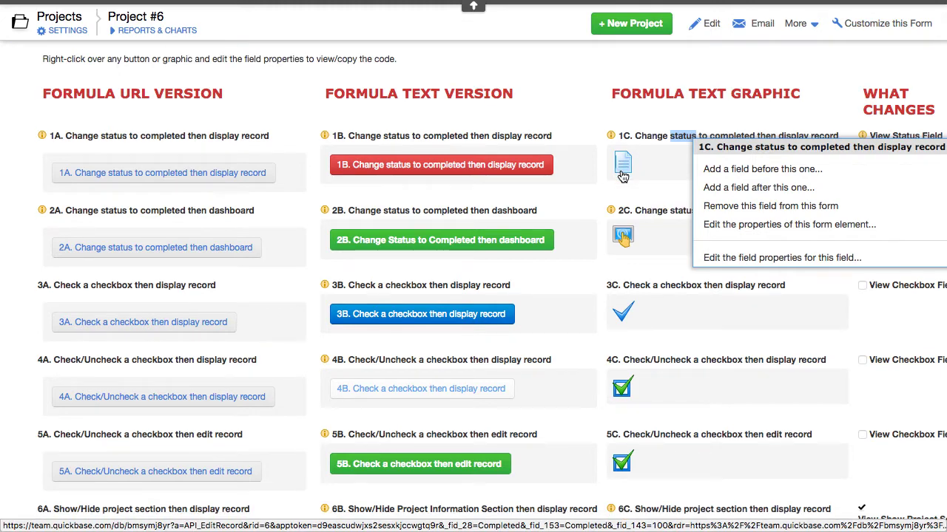
click(716, 116)
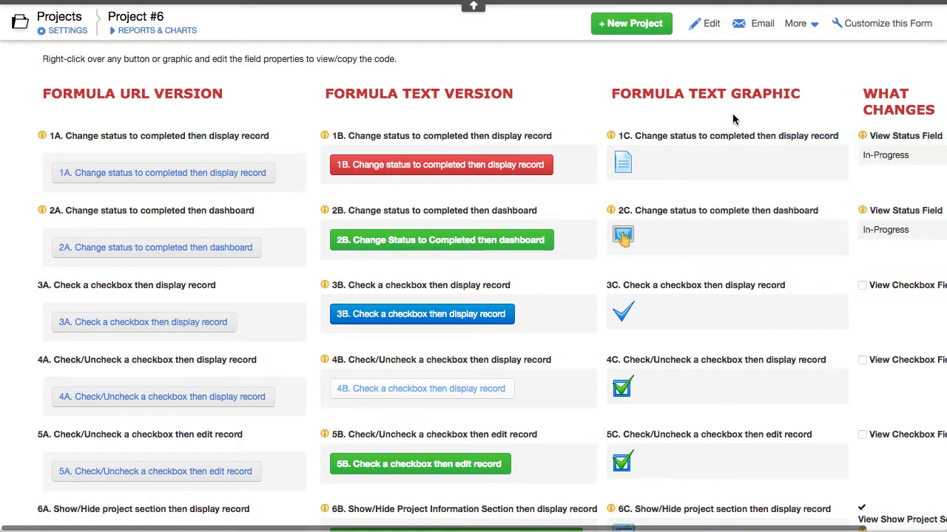
- Highlight the status value in the View Status Field beside example 1C, and examine the checkbox examples and their View Checkbox Fields
scroll(732, 118, right, 2)
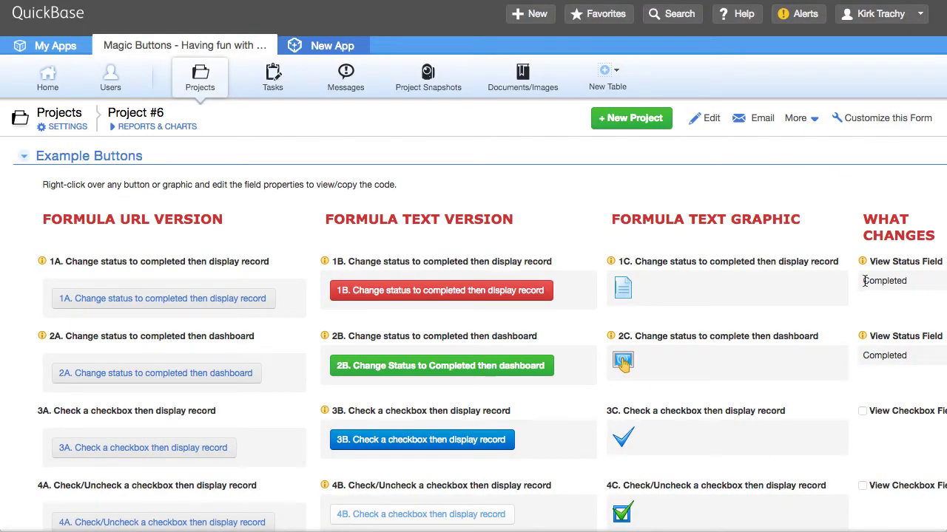
drag(864, 281, 902, 281)
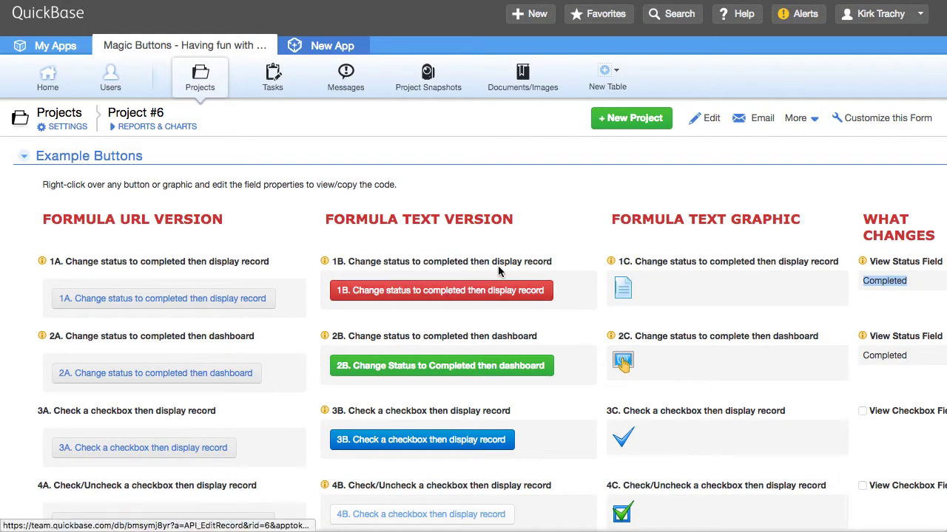
scroll(492, 269, down, 3)
scroll(490, 271, down, 1)
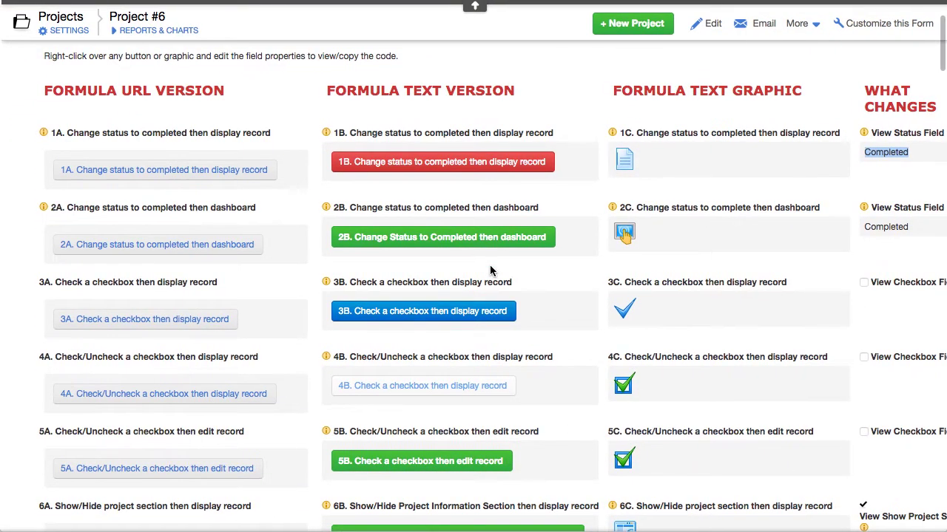
scroll(491, 271, down, 1)
scroll(491, 270, down, 1)
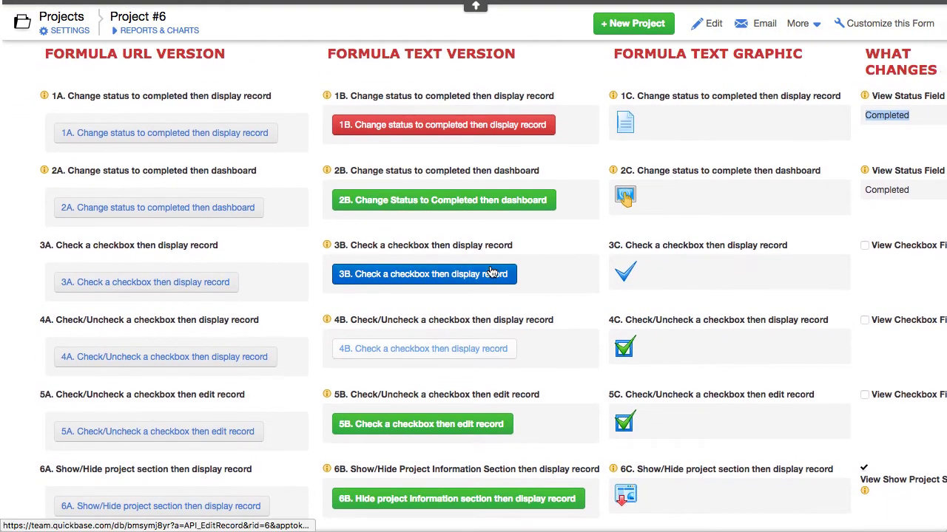
scroll(491, 272, right, 1)
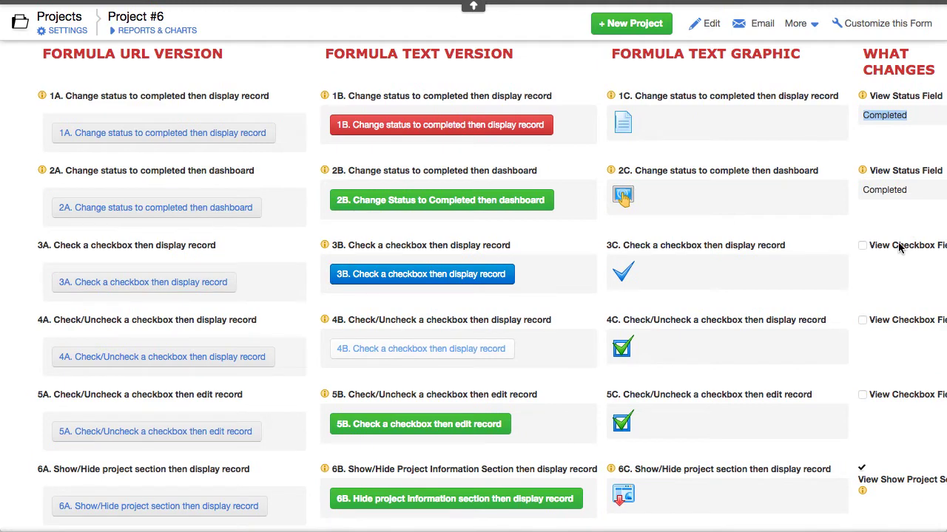
- Check the project's checkbox with graphic 3C, and uncheck it with graphic 4C, "Check/Uncheck a checkbox then display record"
click(621, 280)
scroll(813, 355, down, 1)
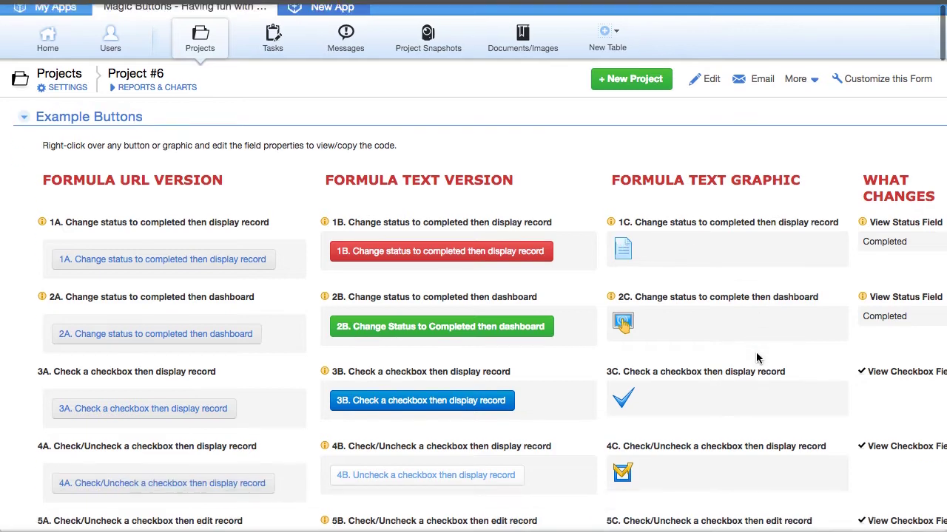
scroll(729, 428, down, 3)
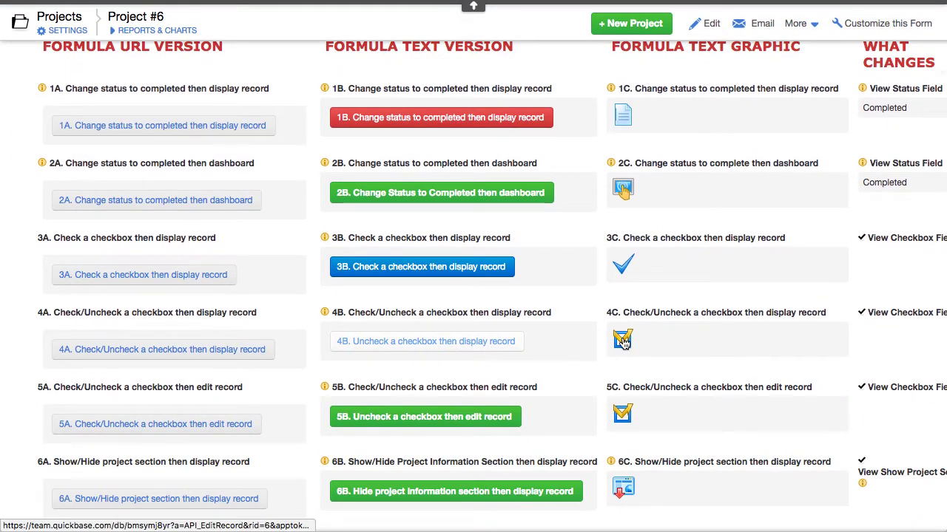
click(623, 341)
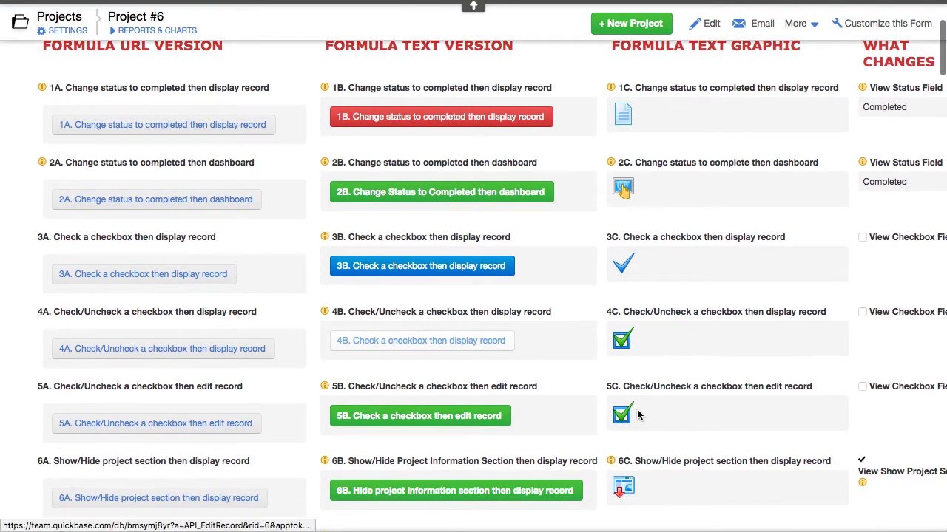
- Trigger the 10A "Pop up an alert" example button and dismiss its alert
scroll(627, 425, down, 3)
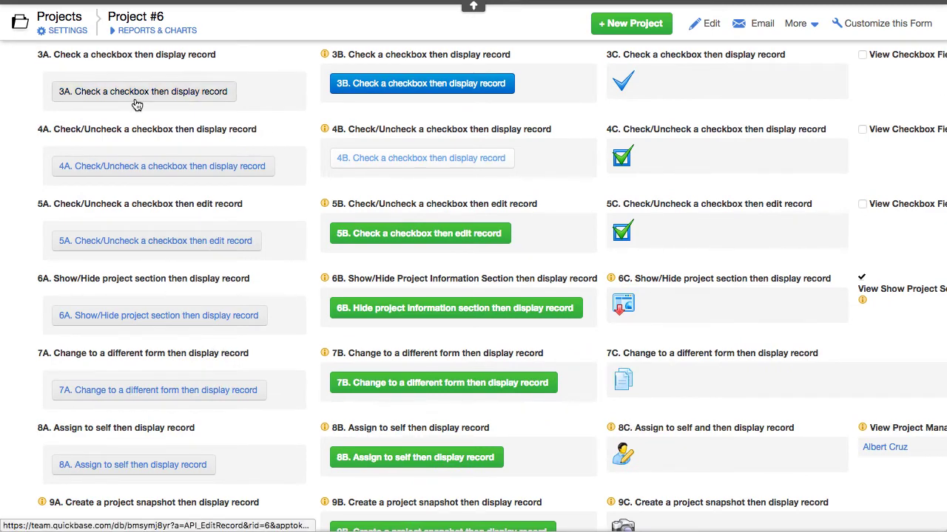
scroll(146, 259, down, 1)
scroll(147, 259, down, 1)
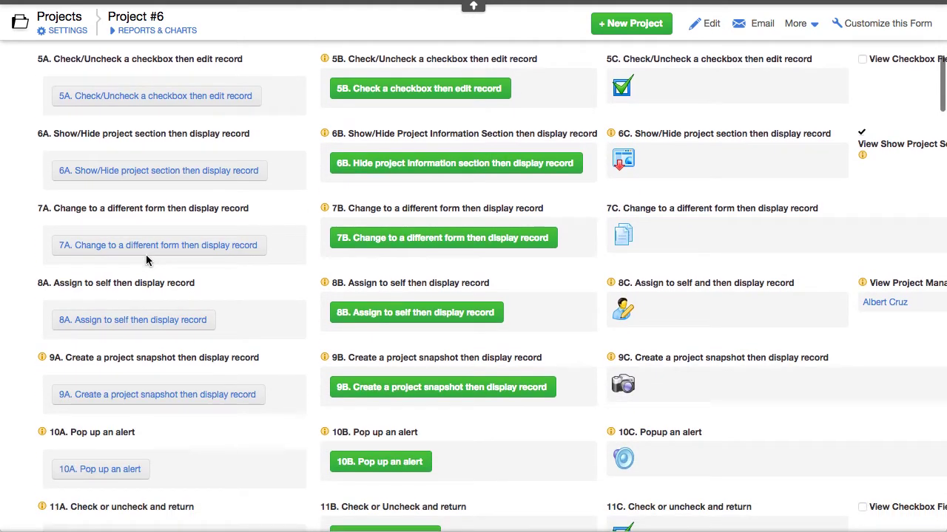
scroll(161, 290, down, 3)
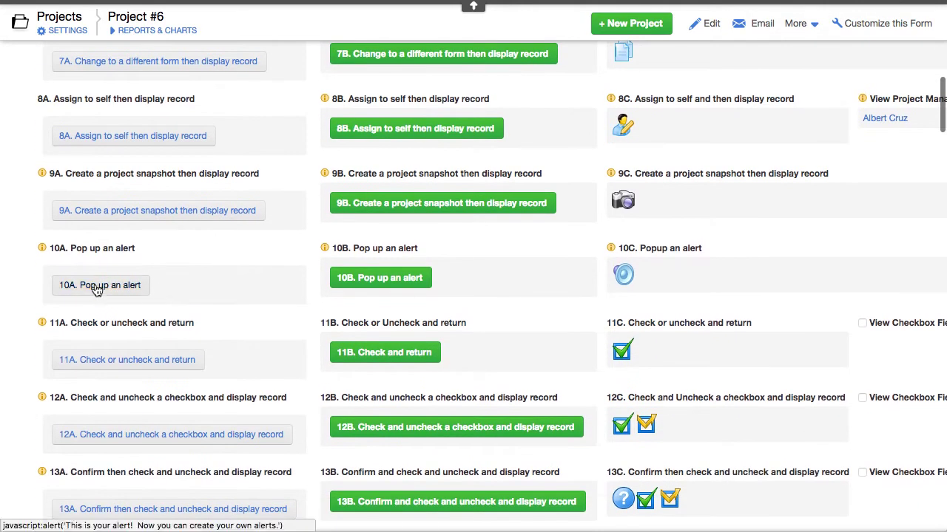
click(97, 288)
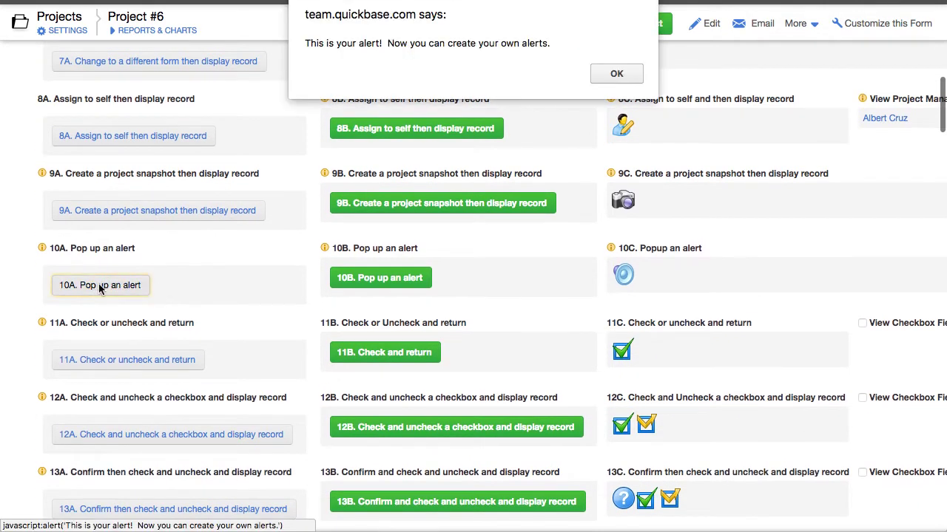
click(616, 76)
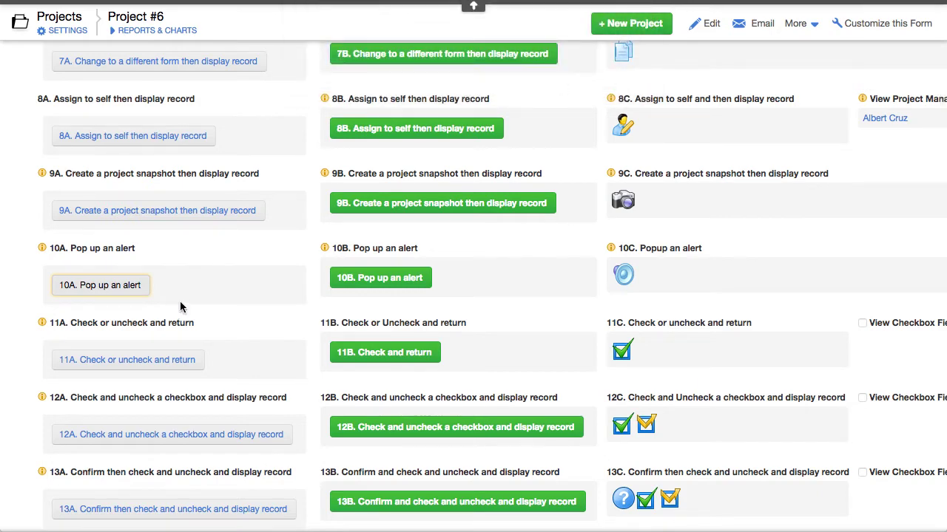
- Examine the remaining example buttons from 11A, "Check or uncheck and return", through row 20, including 15A, "Change the status to completed and return"
scroll(180, 304, down, 3)
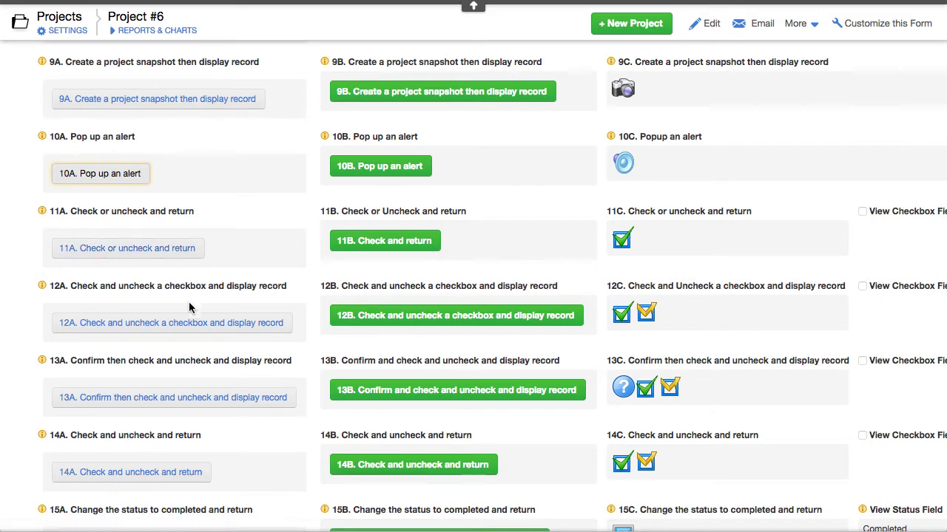
scroll(188, 300, down, 5)
scroll(187, 299, down, 4)
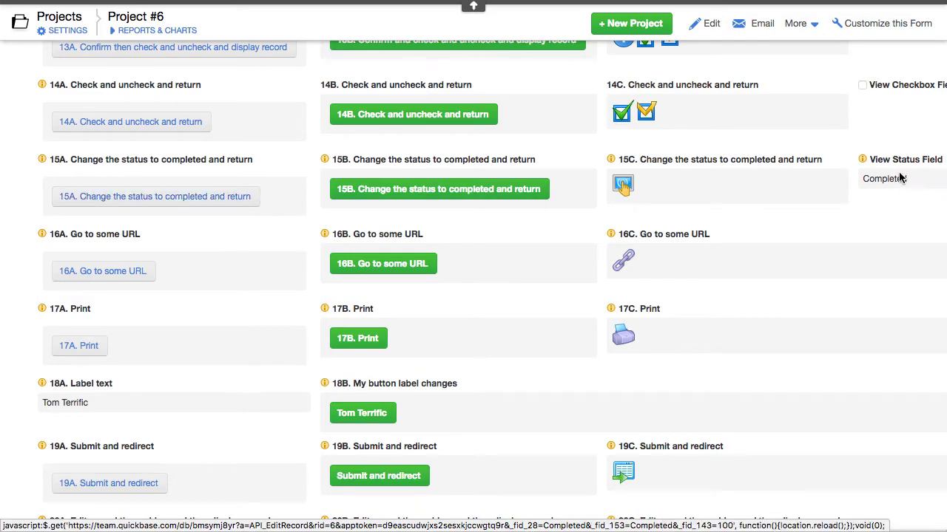
scroll(170, 251, up, 1)
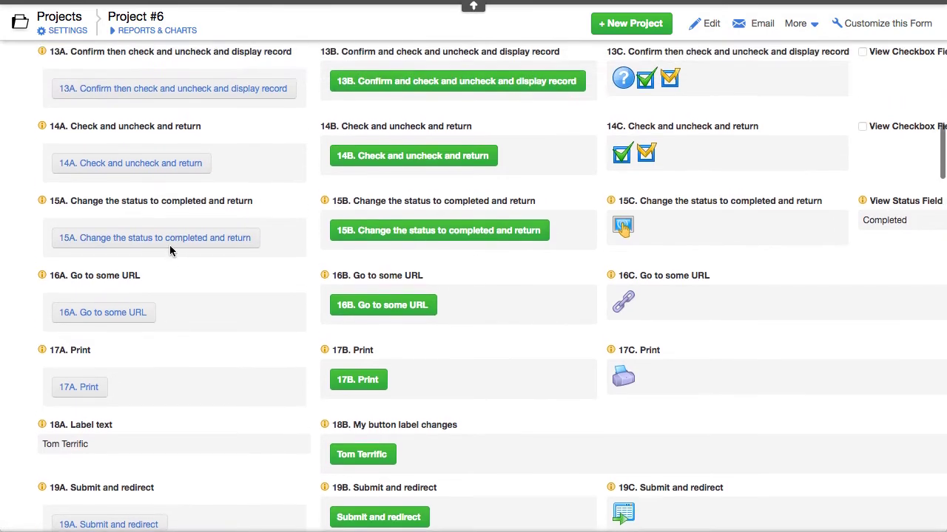
scroll(170, 252, down, 3)
scroll(171, 253, down, 1)
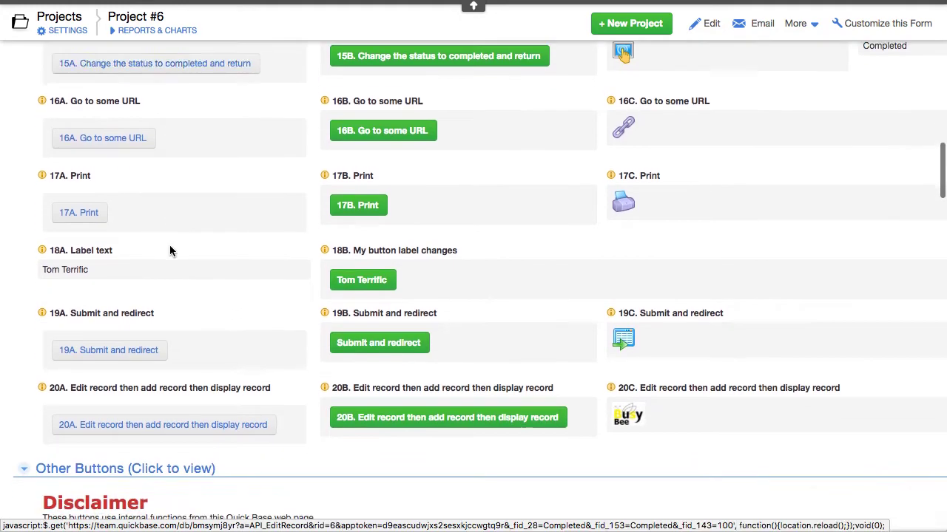
scroll(170, 251, up, 4)
scroll(170, 250, up, 2)
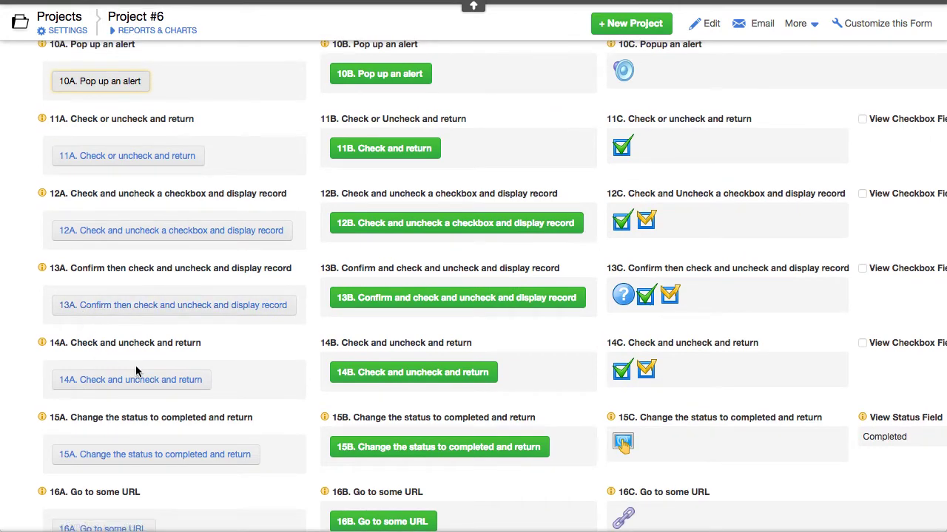
scroll(186, 321, down, 3)
scroll(185, 324, up, 3)
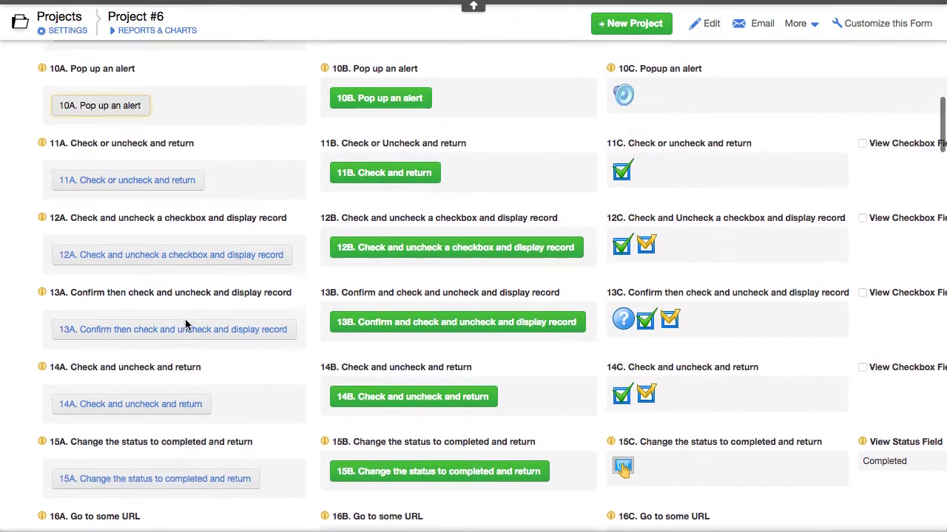
scroll(186, 323, up, 4)
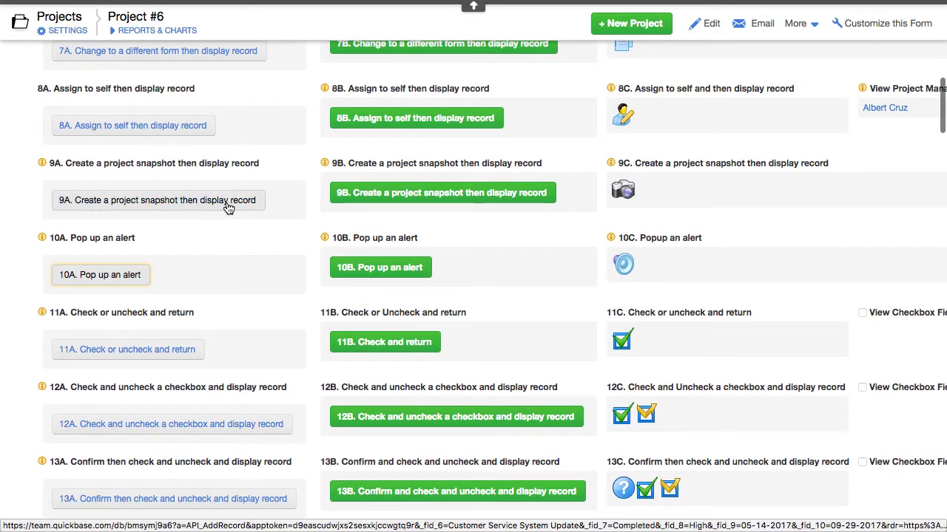
- View the contents of the Project Snapshots table and return to the Project #6 record
scroll(249, 207, up, 12)
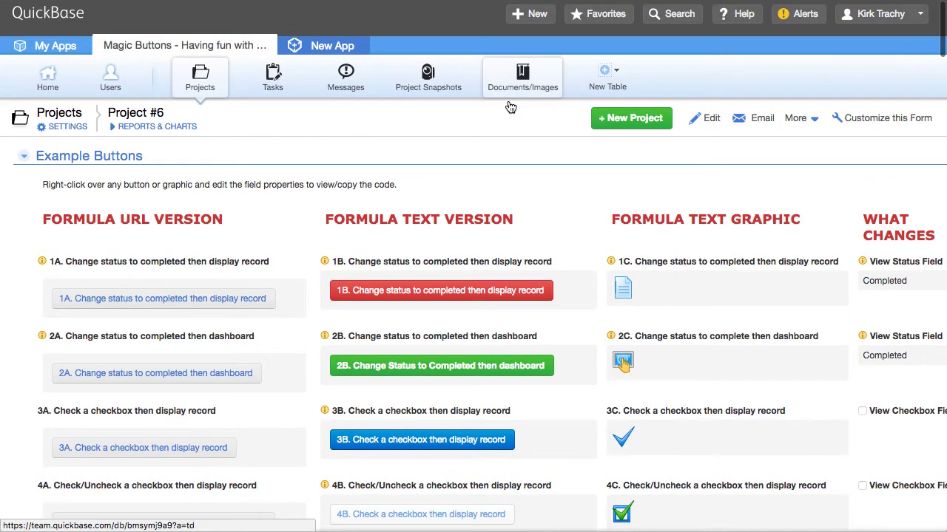
click(435, 79)
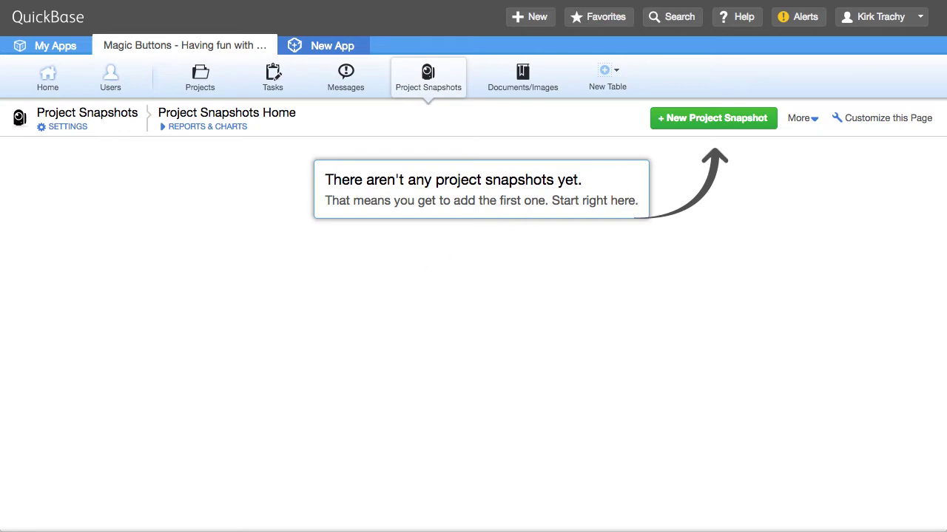
key(alt+Left)
- Create a project snapshot with example button 9A and open the Project Snapshots table
scroll(145, 326, down, 6)
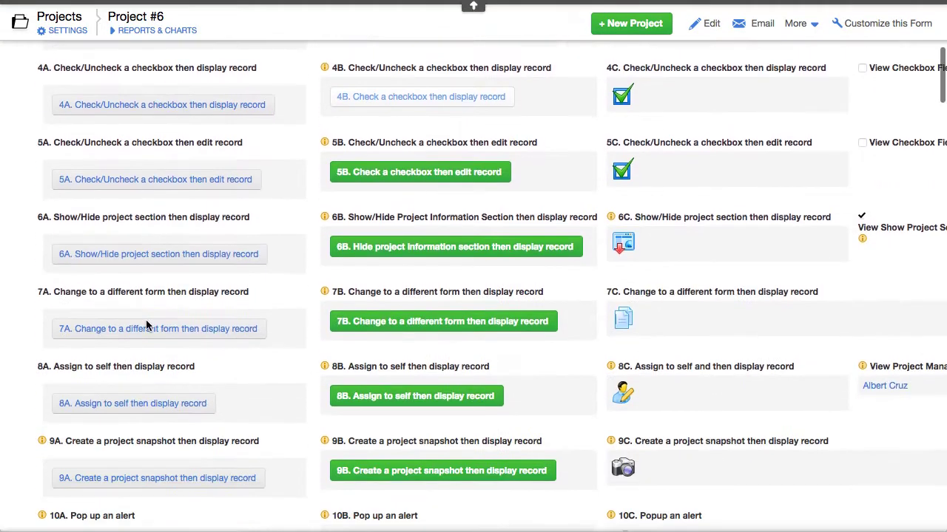
scroll(146, 325, down, 3)
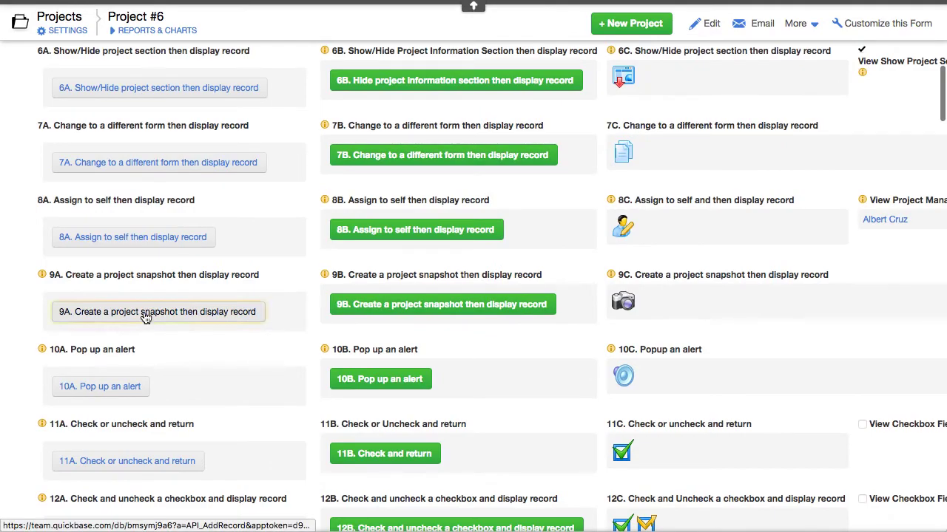
click(146, 314)
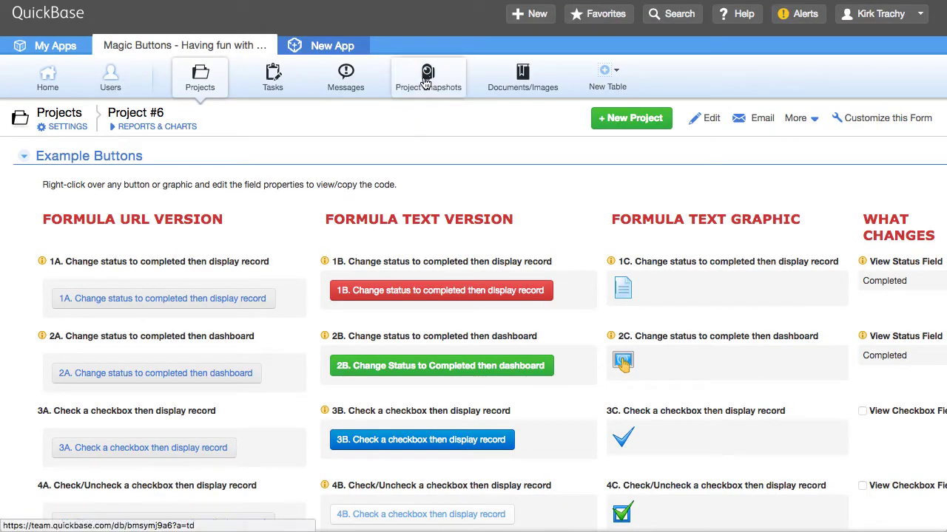
click(426, 87)
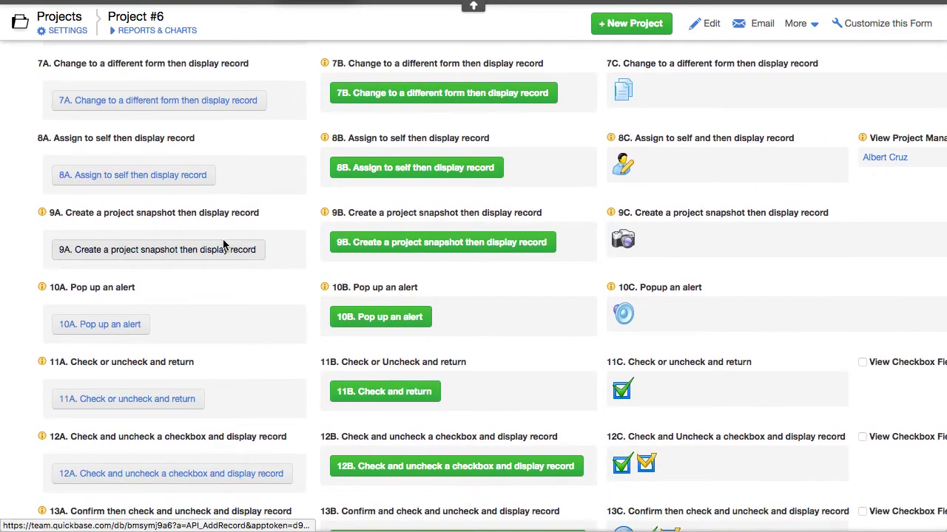
- Highlight "return" in the label of field 15A, "Change the status to completed and return", and open that field's properties to view its formula
scroll(224, 246, down, 6)
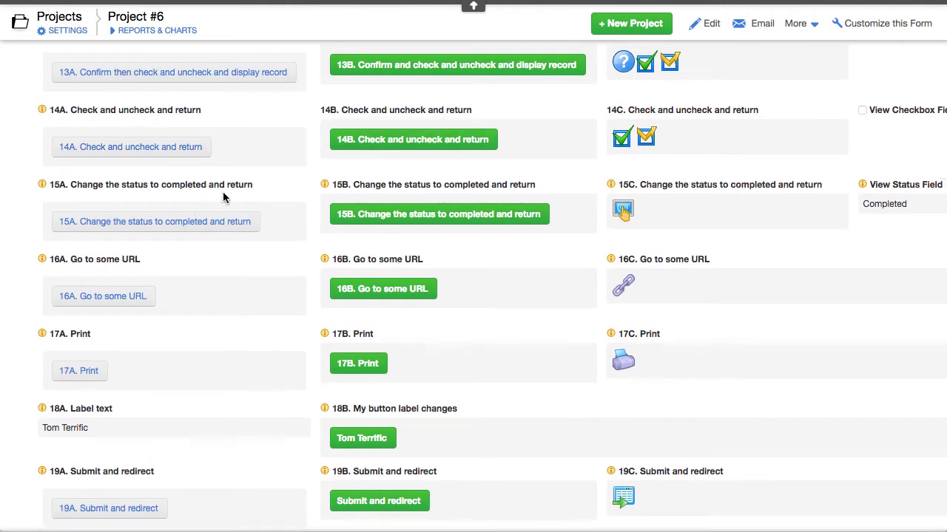
drag(226, 186, 253, 184)
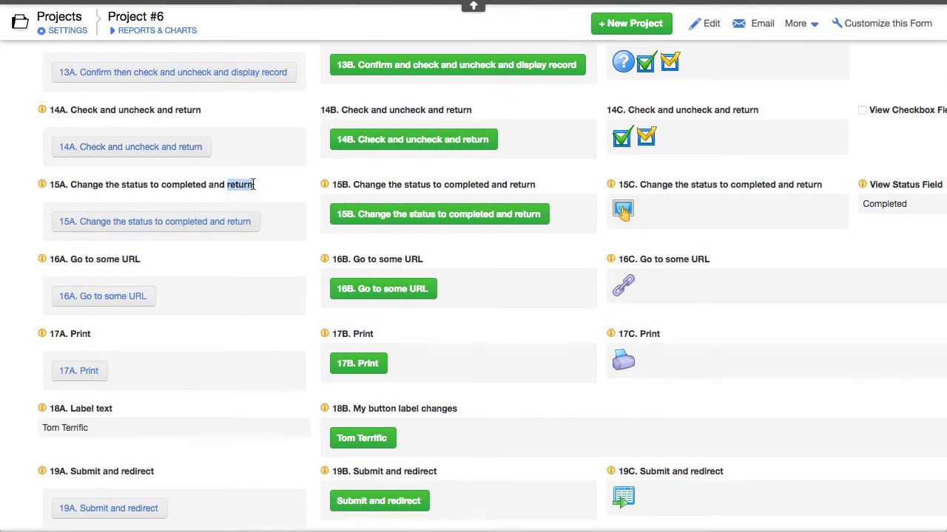
right_click(118, 189)
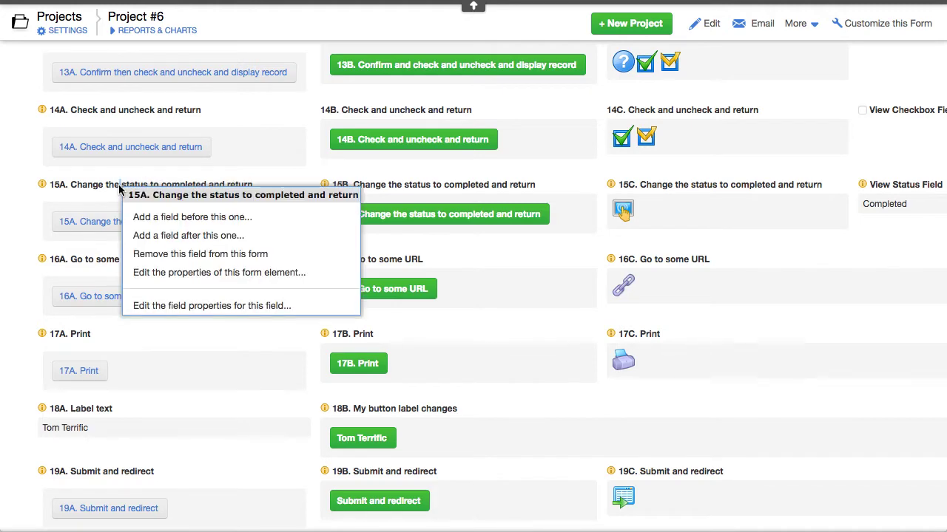
click(191, 305)
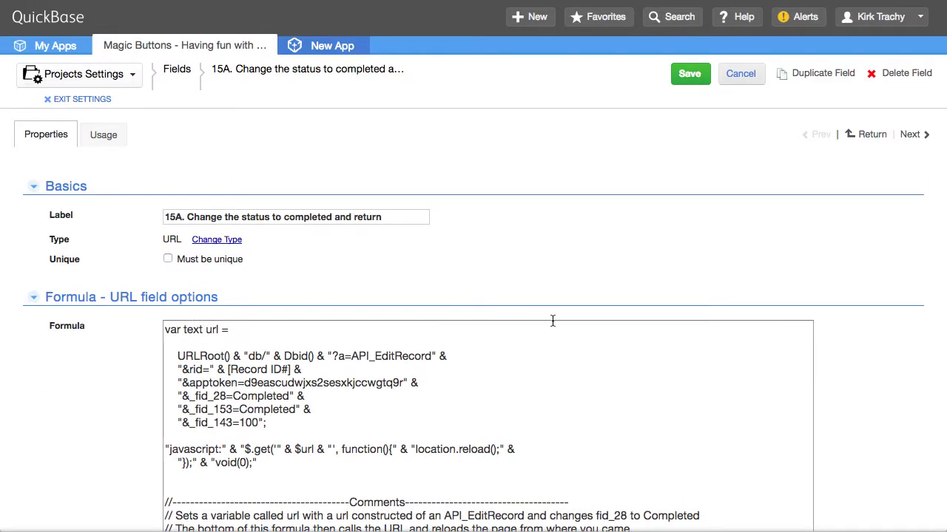
scroll(506, 275, down, 1)
scroll(506, 279, down, 3)
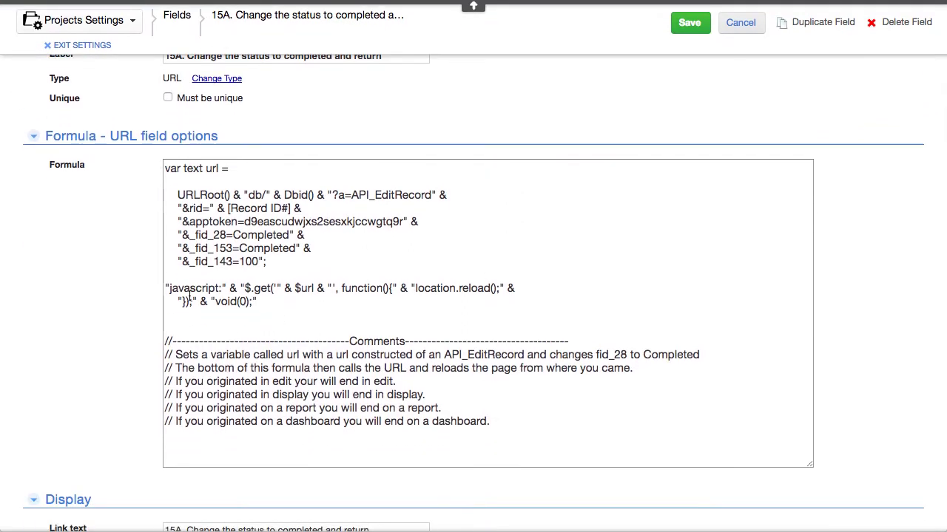
- Examine the API_EditRecord call and the javascript reload code in field 15A's formula by highlighting them, and leave the properties without saving
drag(166, 287, 328, 298)
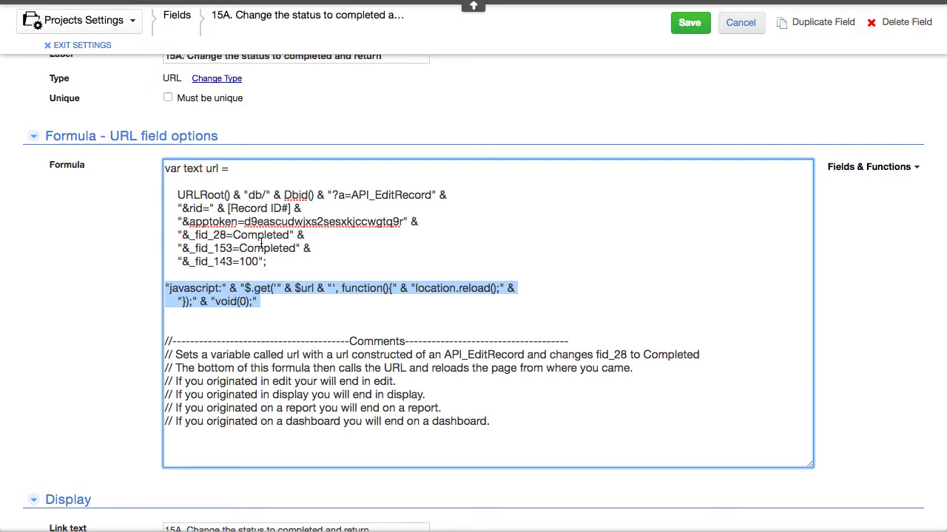
drag(374, 195, 440, 197)
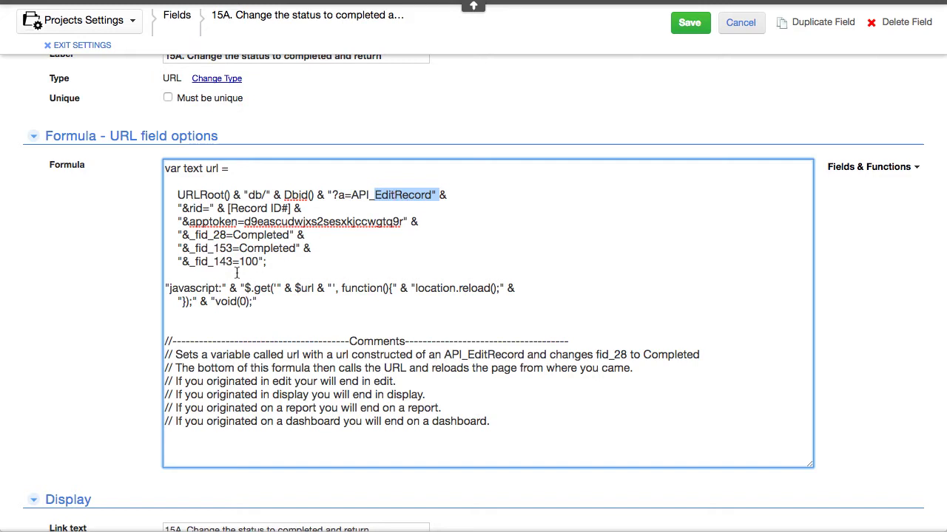
drag(165, 288, 282, 310)
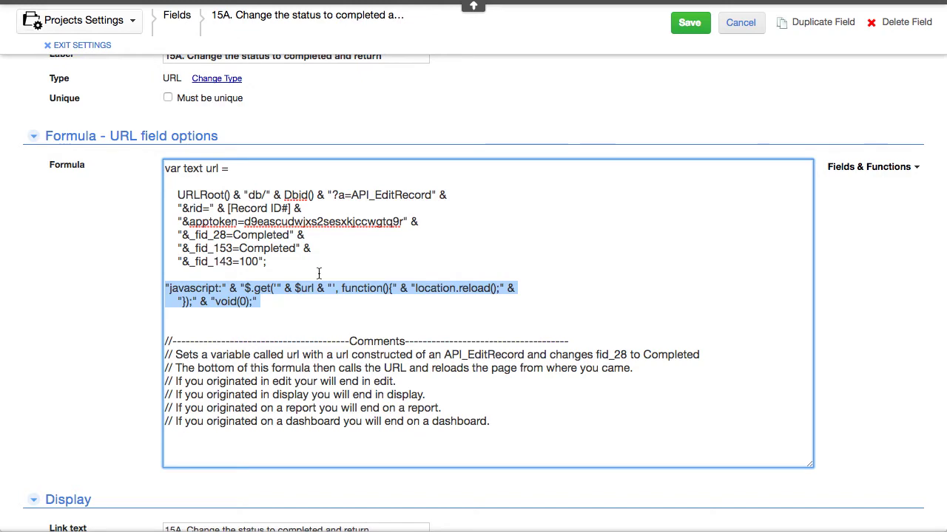
click(740, 26)
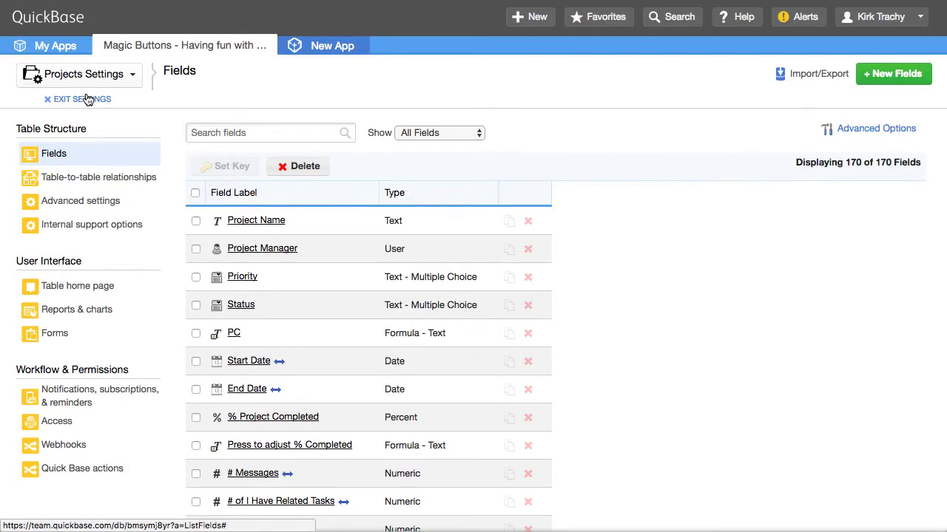
- Exit the Projects table settings to the Project #6 record and collapse the Example Buttons section
click(82, 99)
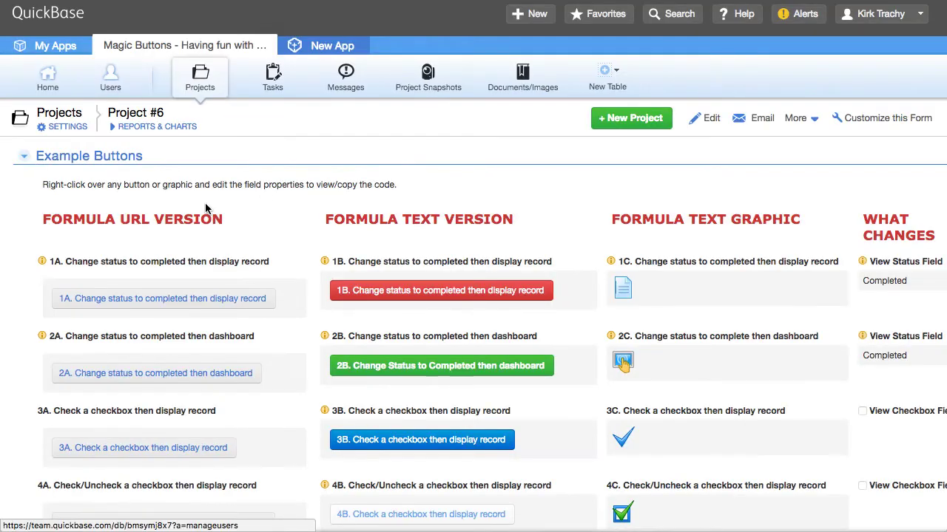
scroll(15, 149, down, 1)
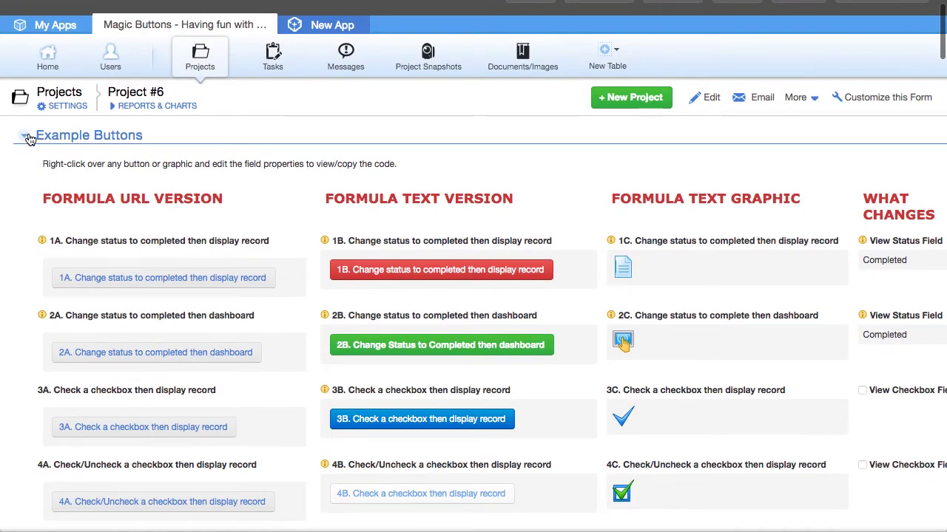
click(25, 136)
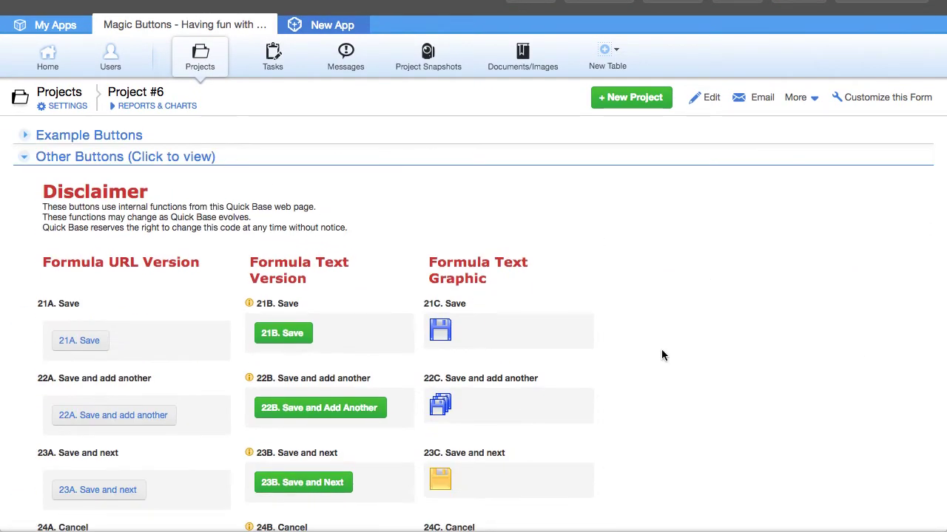
- Look through the Other Buttons section, from the Save examples in row 21 to the subscription report examples in row 28
scroll(661, 355, down, 3)
scroll(662, 355, down, 1)
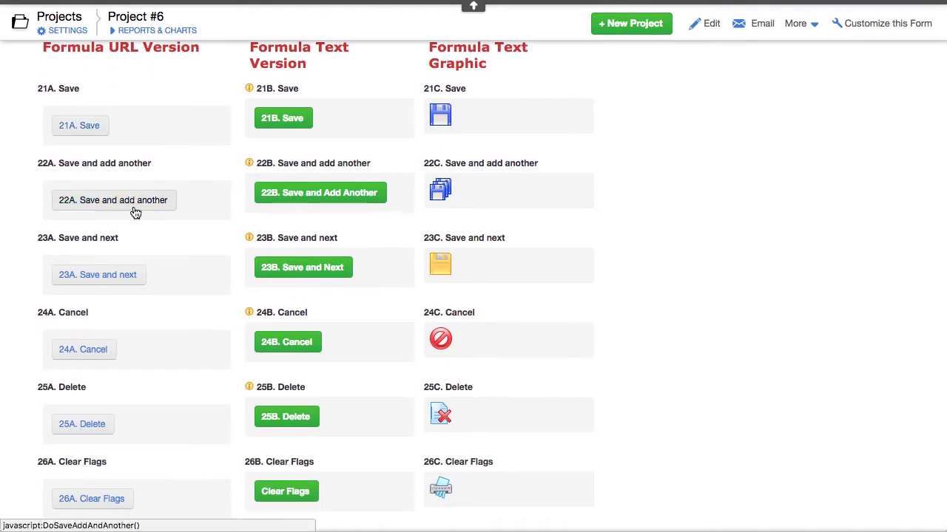
scroll(155, 393, down, 3)
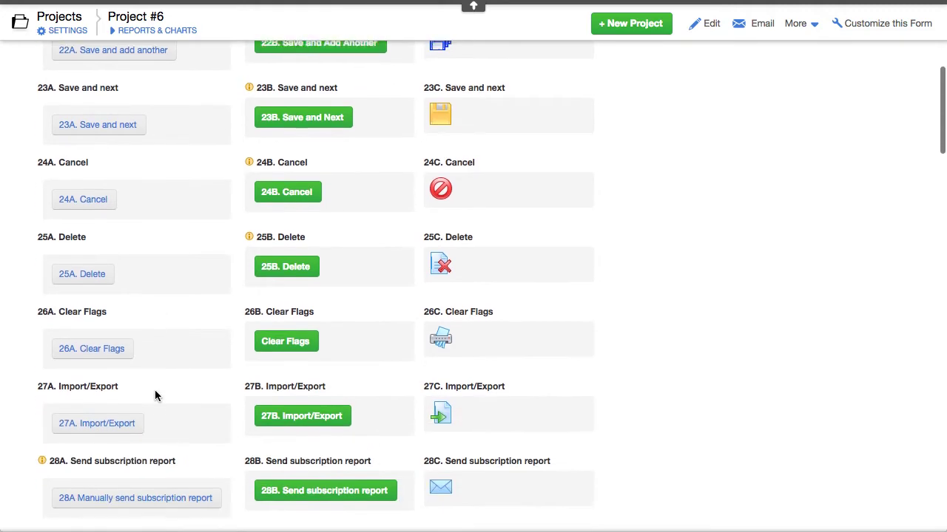
scroll(155, 397, down, 1)
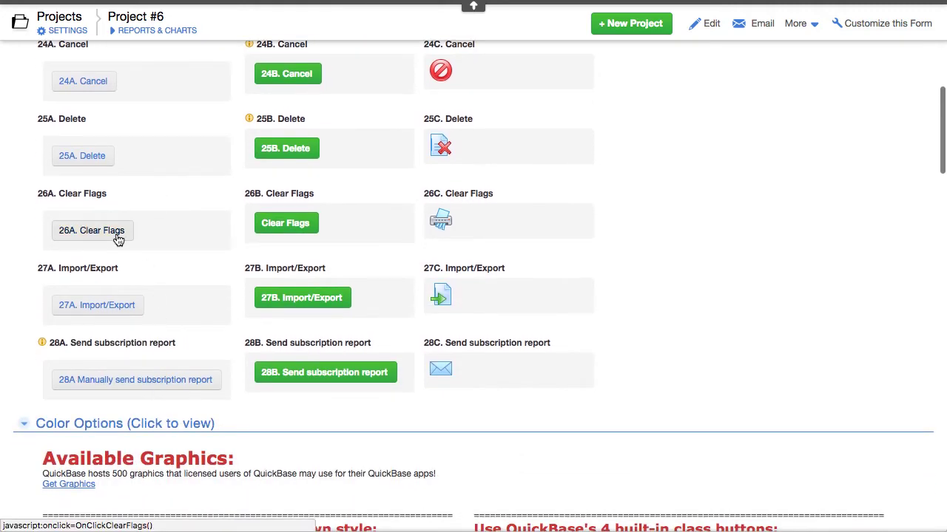
scroll(198, 362, down, 1)
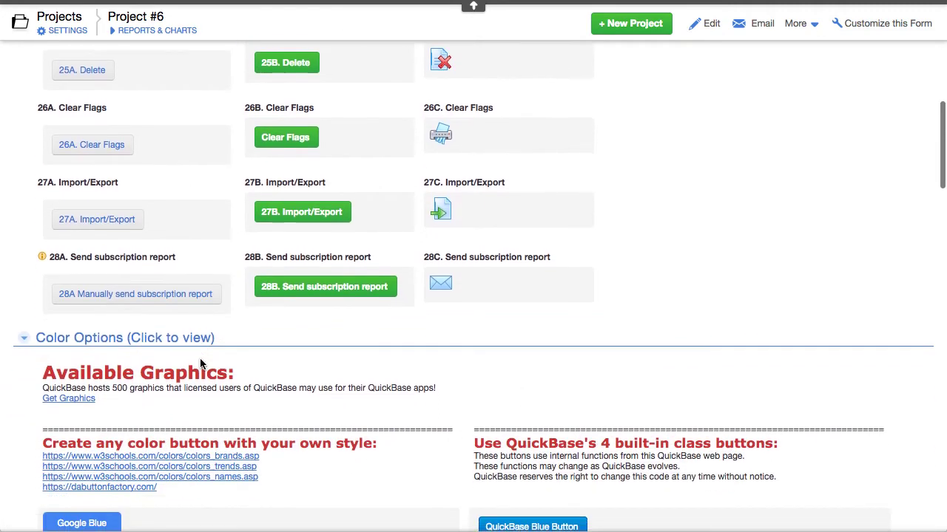
scroll(200, 362, up, 6)
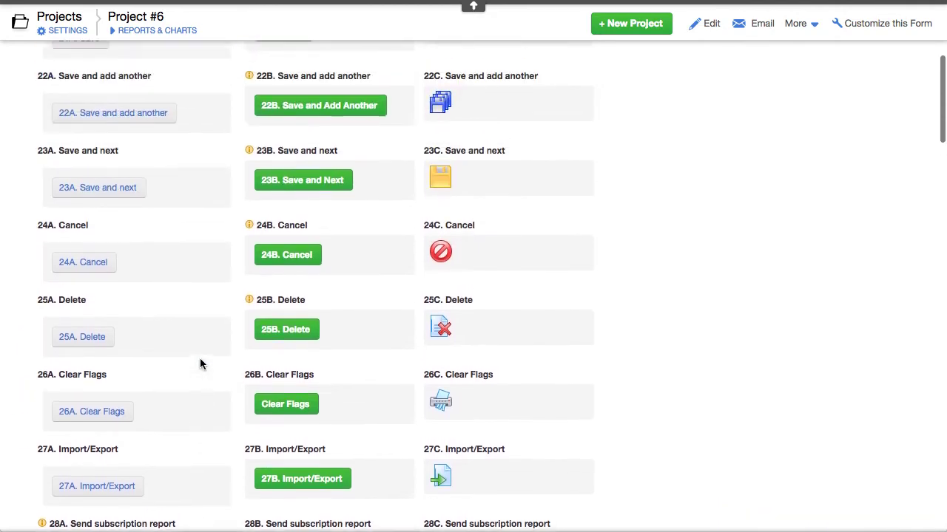
scroll(199, 363, up, 1)
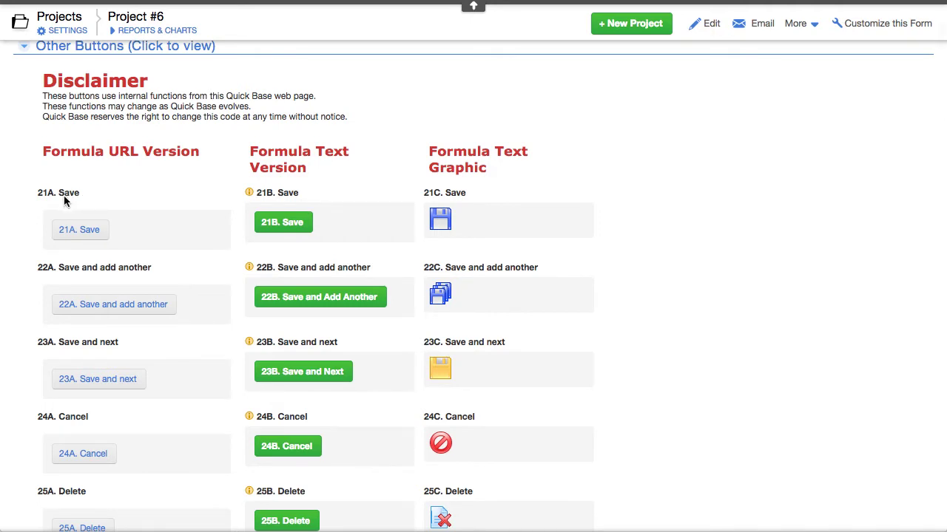
- Examine the DoSaveAdd() call and the disclaimer in field 21A's formula by highlighting them, and return to Project #6 without saving
click(73, 194)
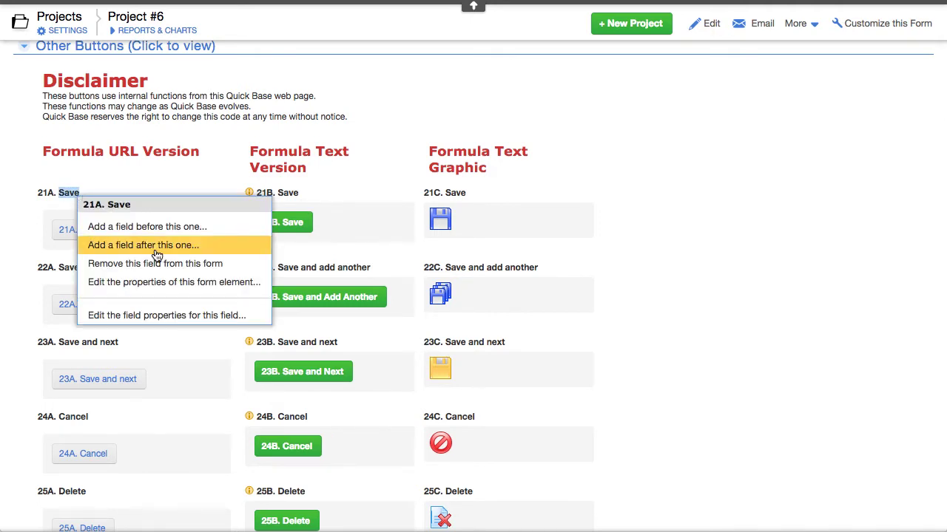
click(160, 318)
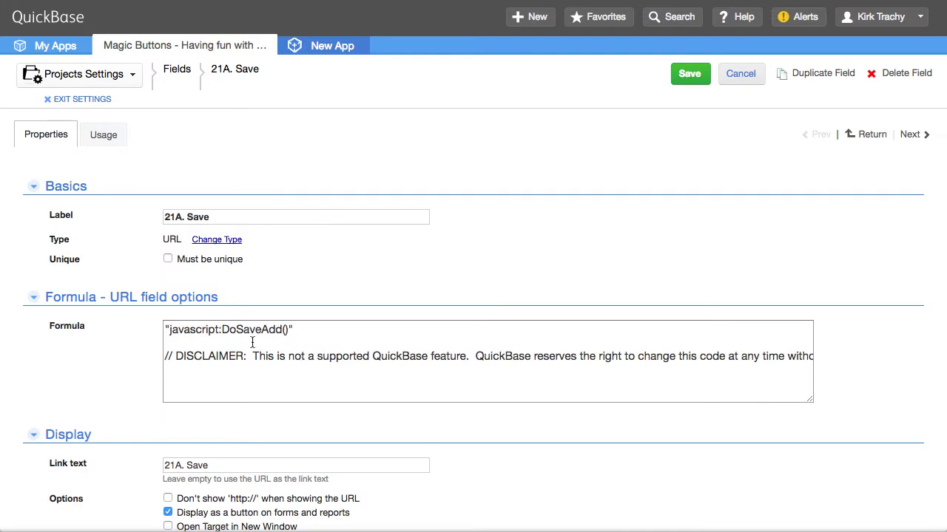
drag(165, 329, 305, 329)
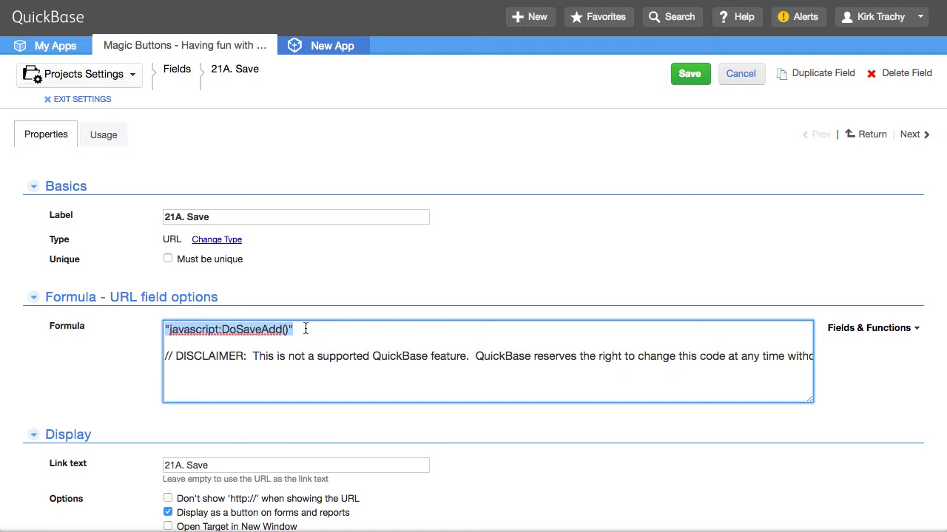
drag(278, 362, 570, 366)
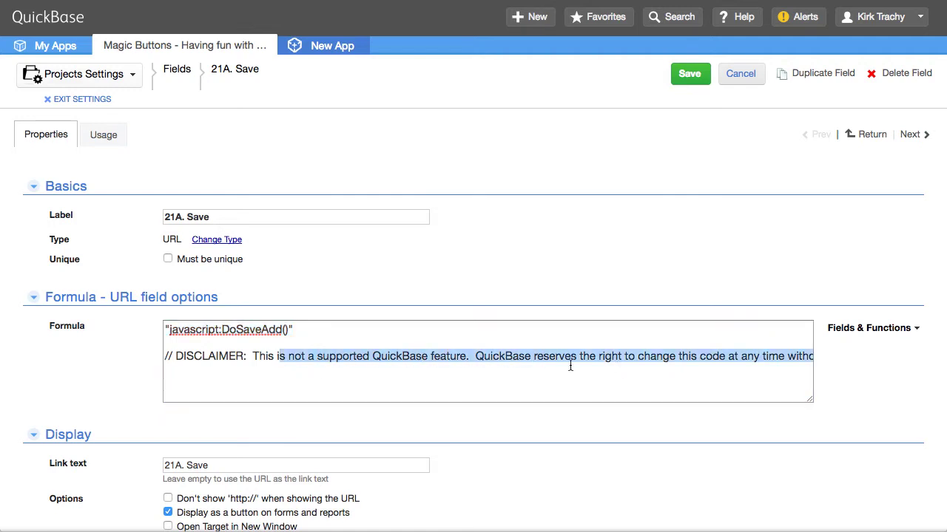
drag(705, 369, 704, 369)
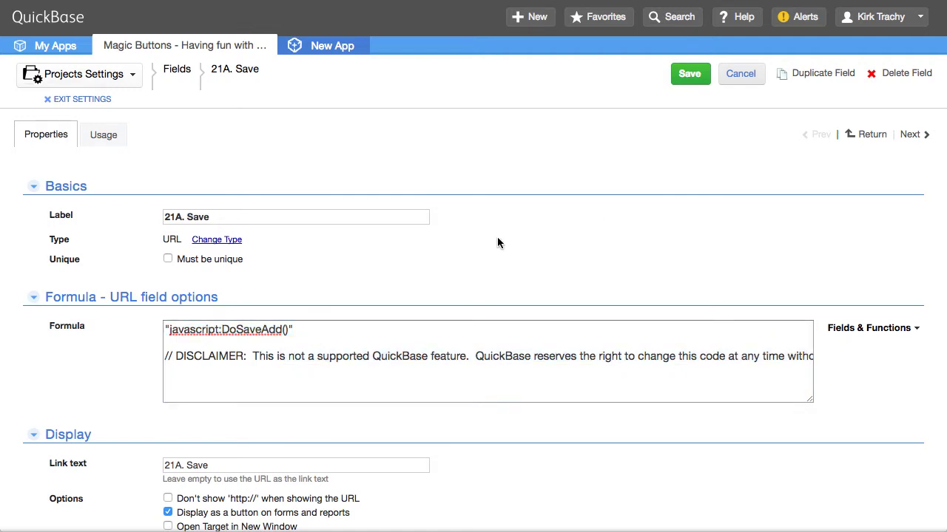
click(741, 74)
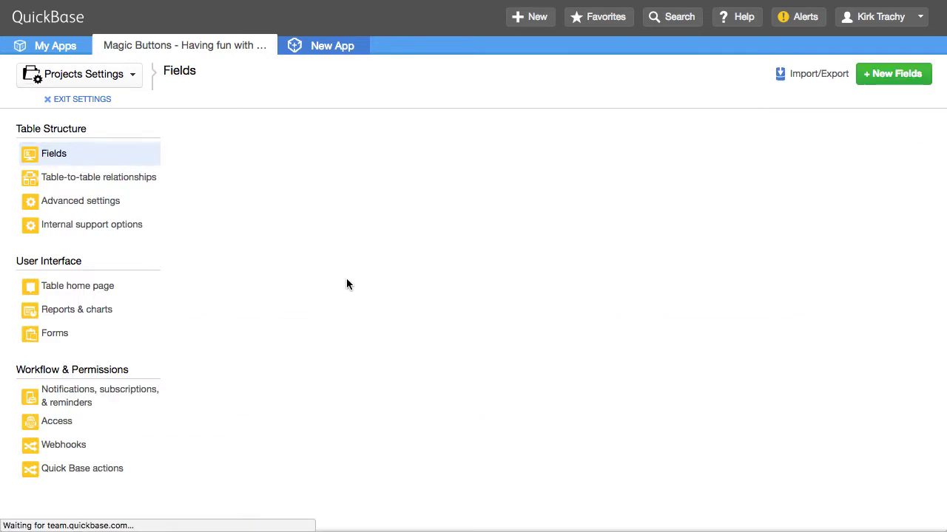
click(86, 101)
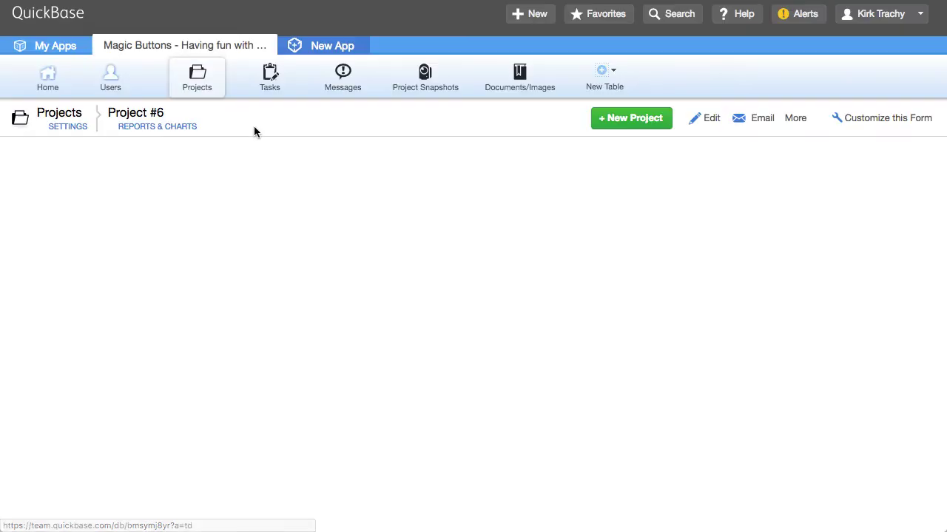
- Collapse the Other Buttons section of the Project #6 record to bring up the Color Options section
scroll(301, 264, down, 10)
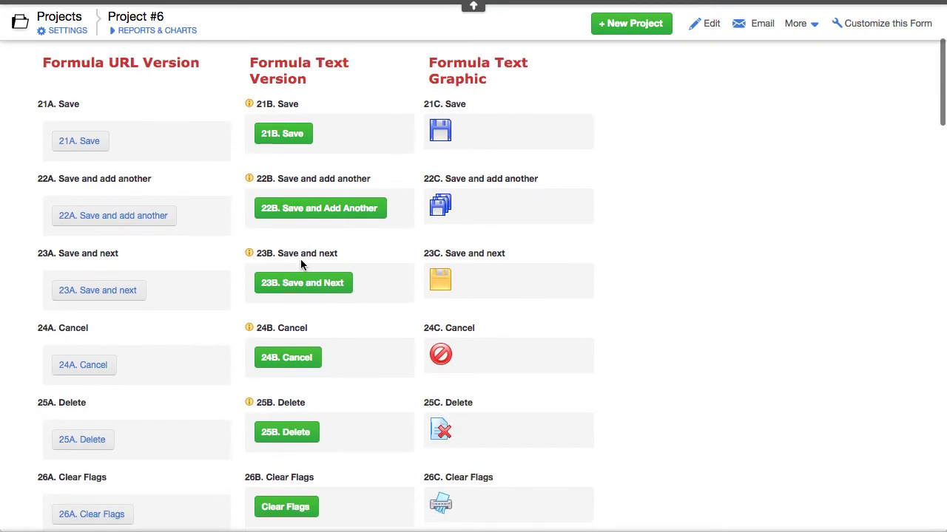
scroll(301, 264, up, 7)
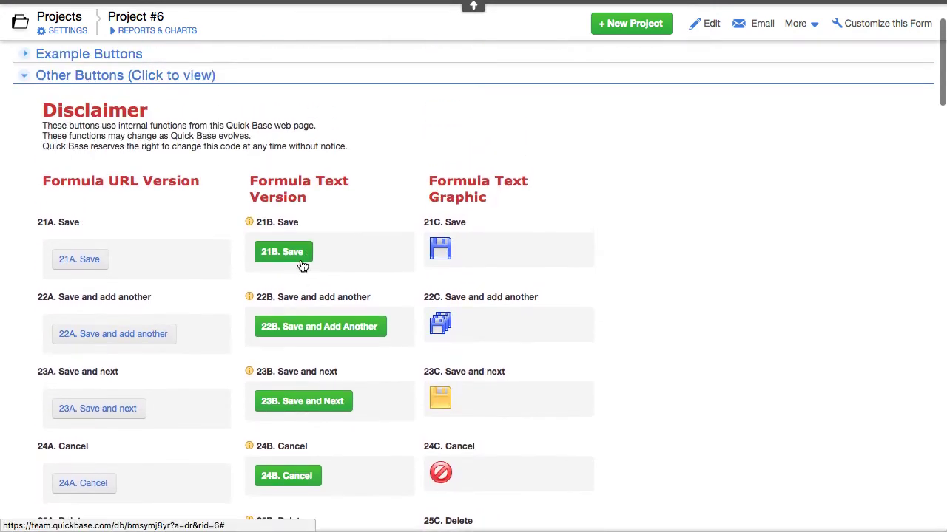
click(26, 78)
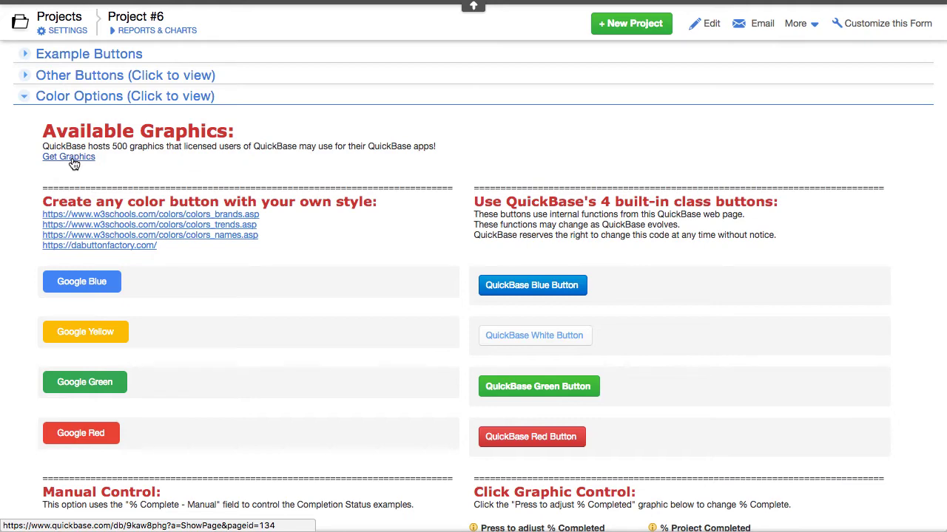
- Highlight class='Vibrant Primary' in the QuickBase Blue Button field's formula, and return to the Project #6 record without saving
scroll(74, 164, down, 3)
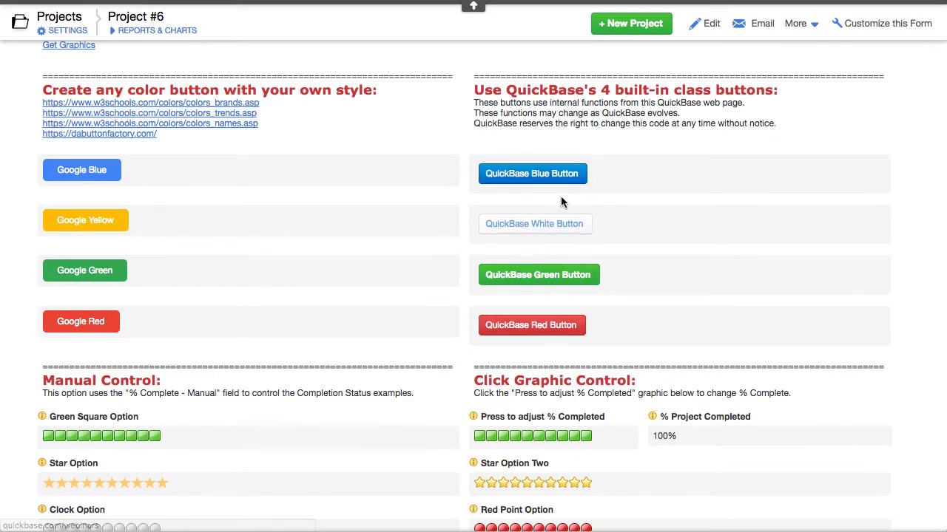
right_click(538, 160)
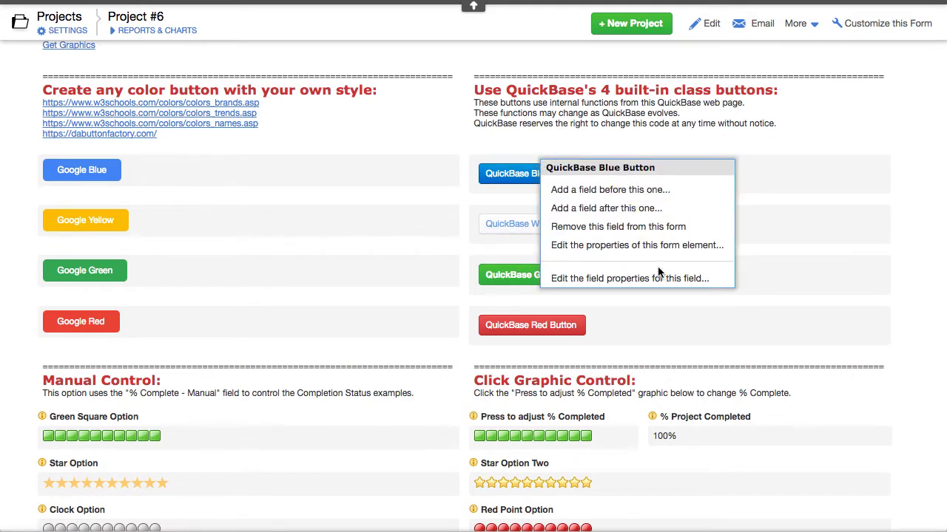
click(643, 280)
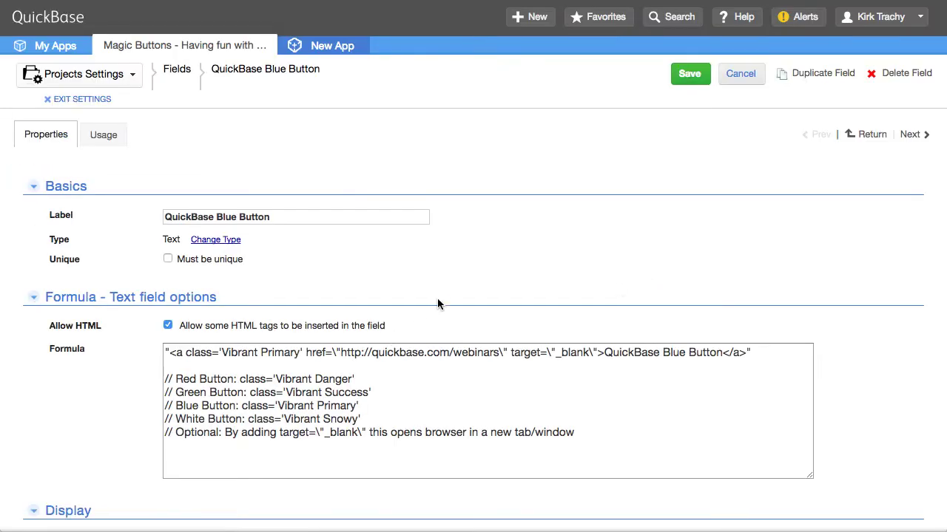
scroll(466, 290, down, 1)
click(186, 309)
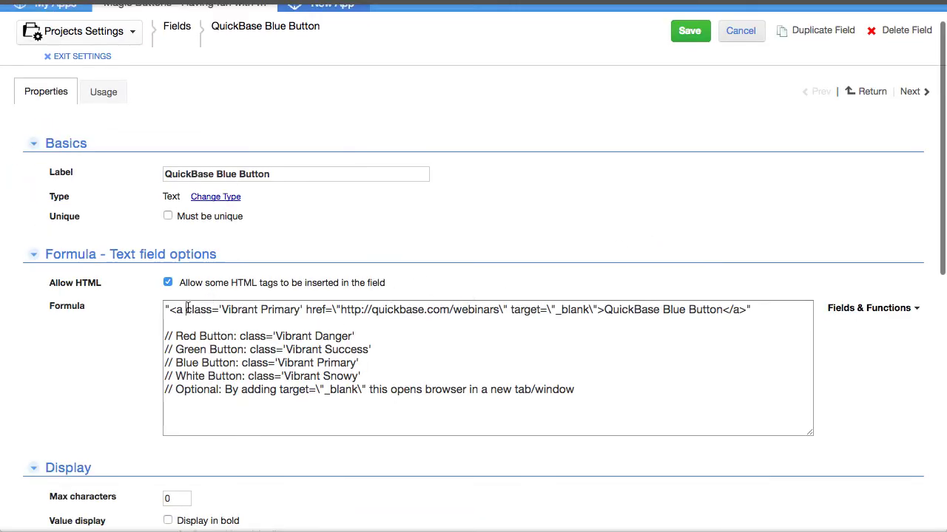
drag(186, 309, 303, 309)
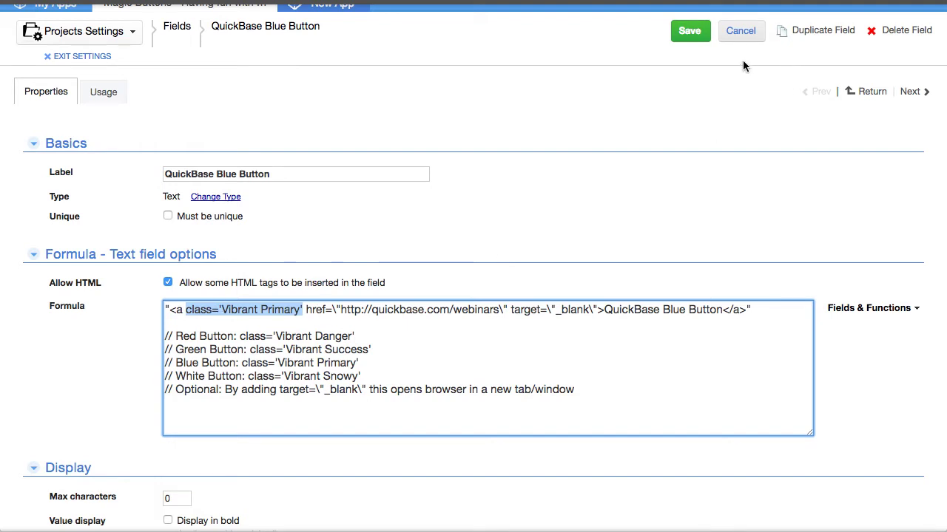
click(742, 36)
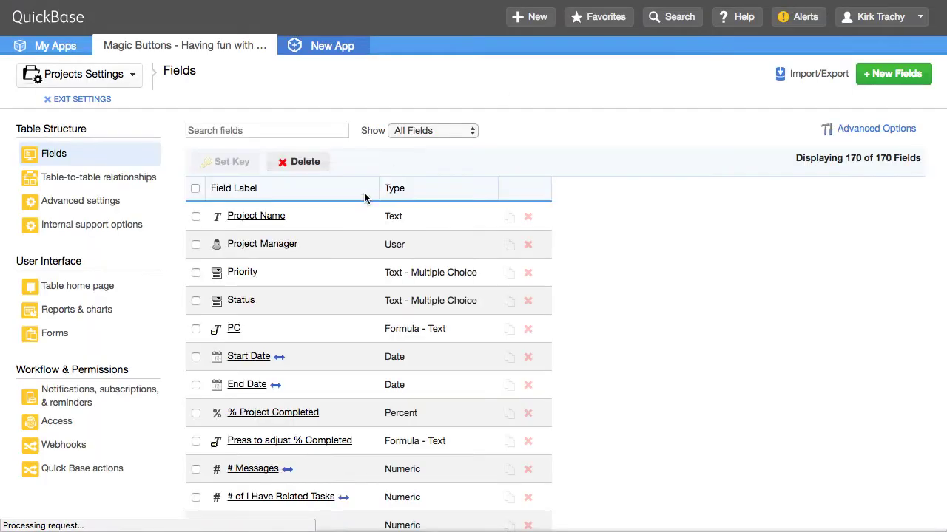
click(90, 100)
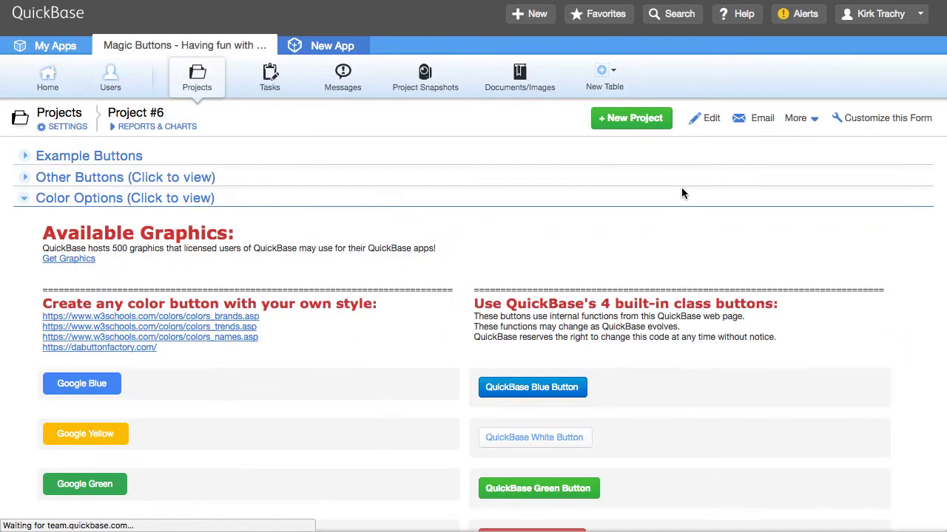
- Open the field properties of the Google Blue button in the Color Options section and view its formula
scroll(604, 316, down, 5)
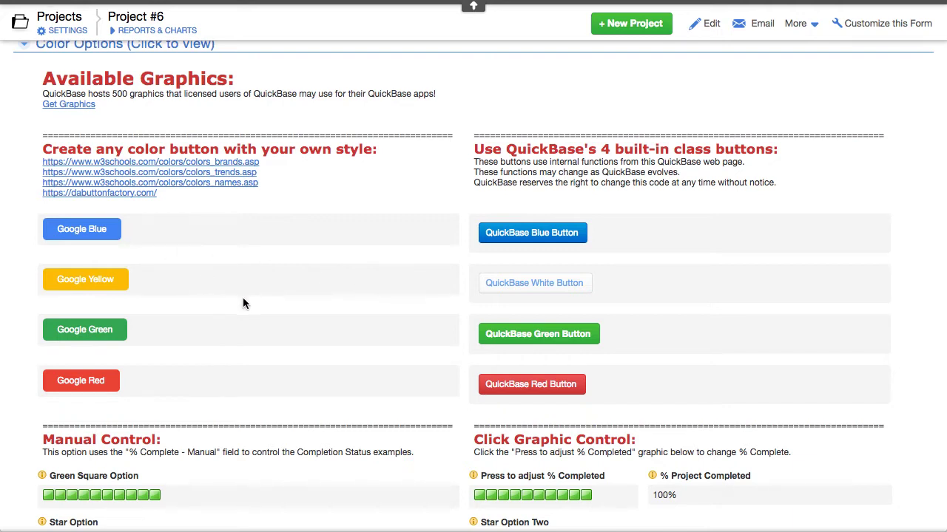
right_click(74, 219)
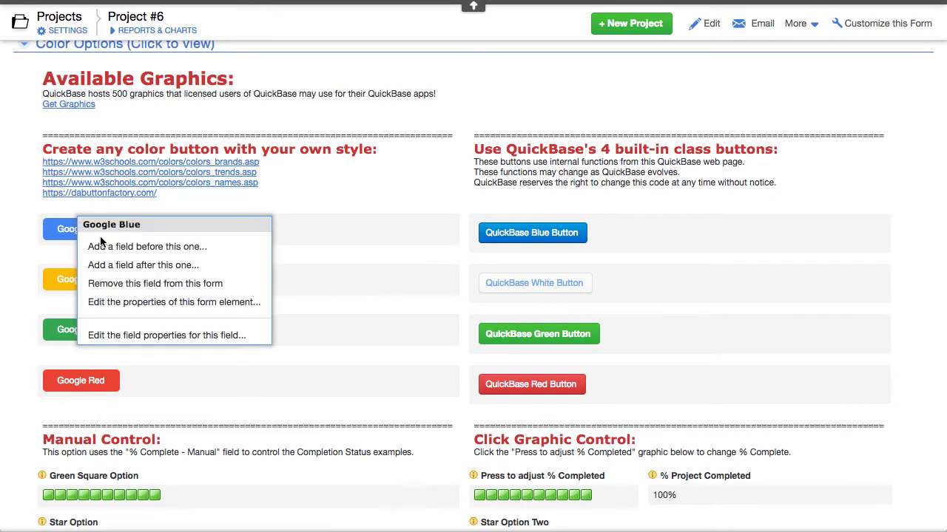
click(155, 341)
scroll(451, 287, down, 5)
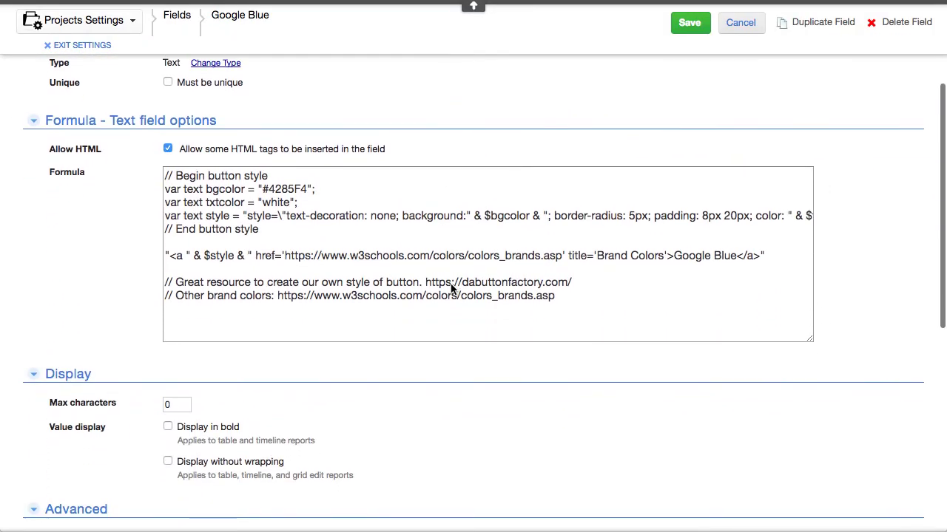
- Examine the Google Blue formula by highlighting the bgcolor and txtcolor lines, the $bgcolor reference and the full style value
click(164, 186)
drag(164, 188, 330, 187)
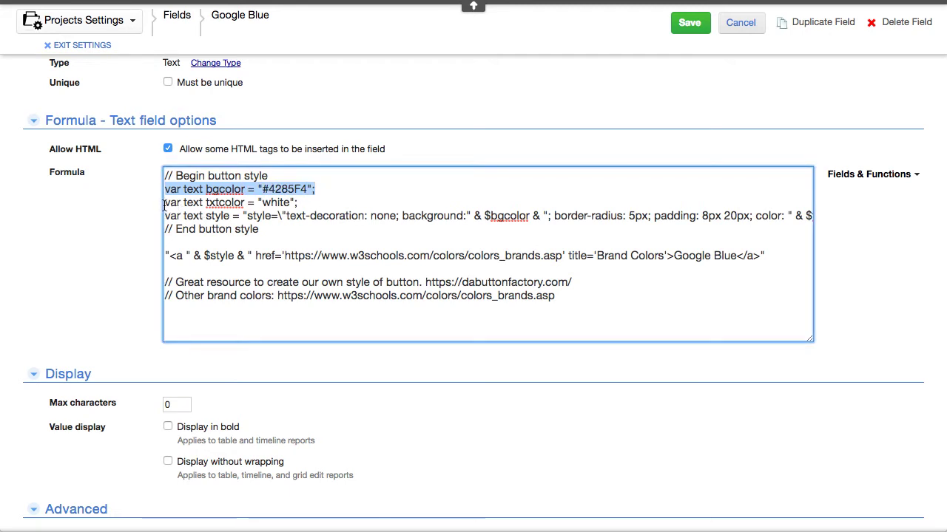
drag(164, 203, 316, 205)
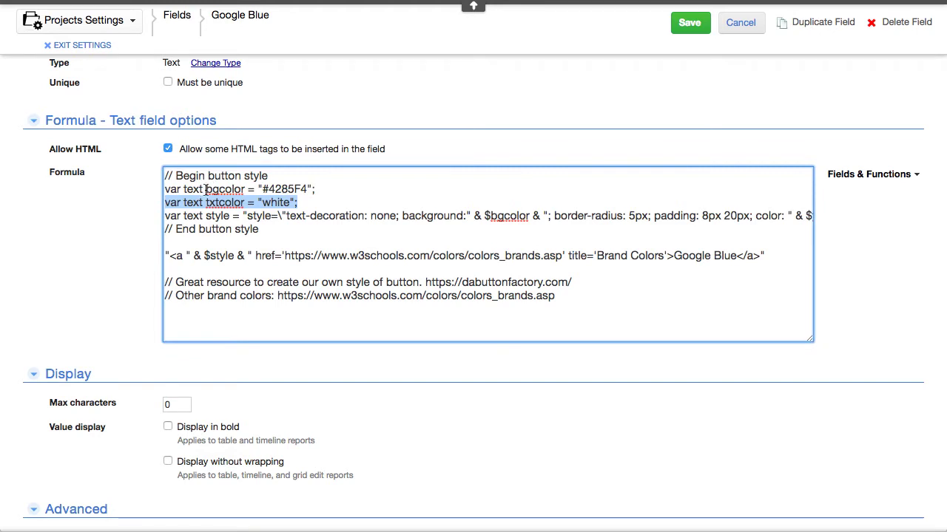
drag(484, 216, 529, 216)
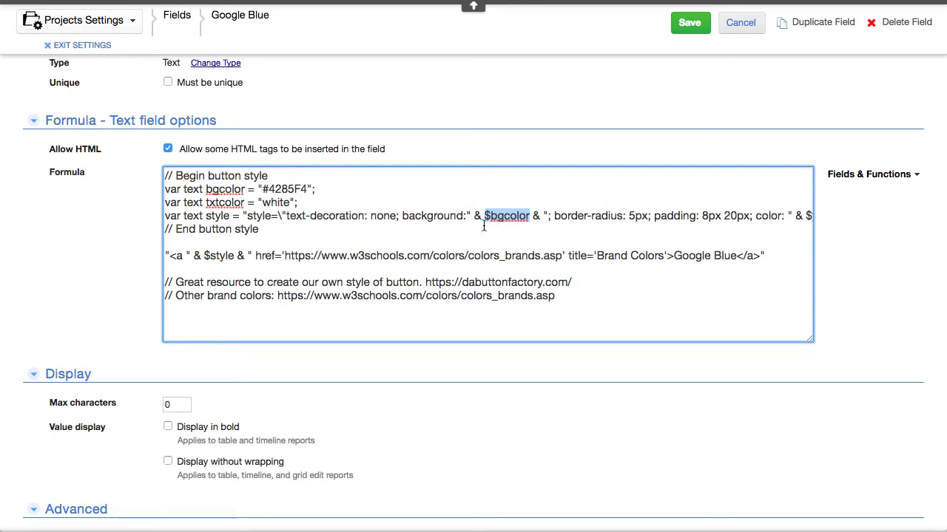
click(335, 225)
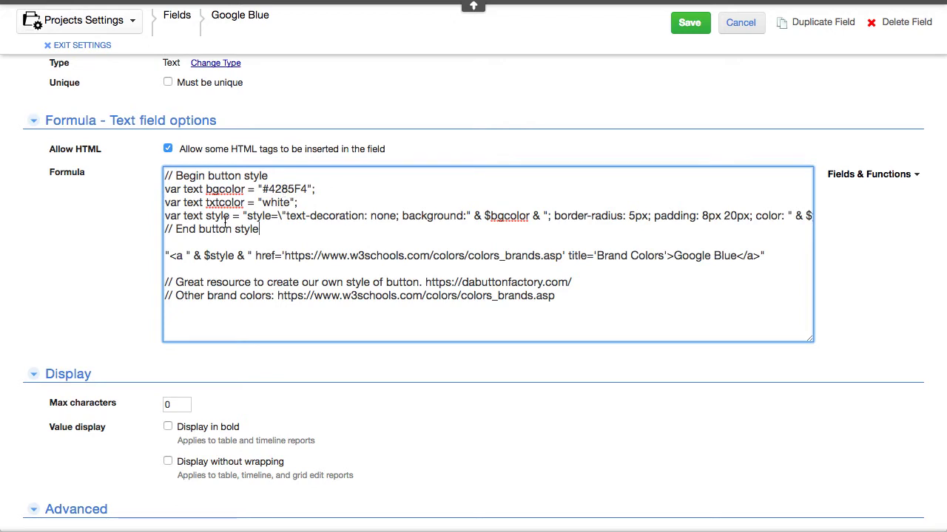
drag(244, 218, 778, 226)
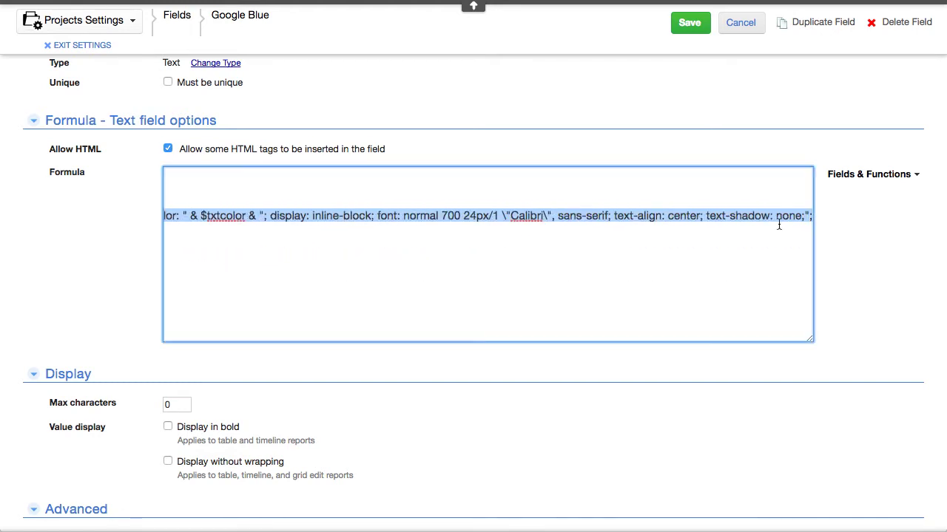
scroll(313, 265, left, 10)
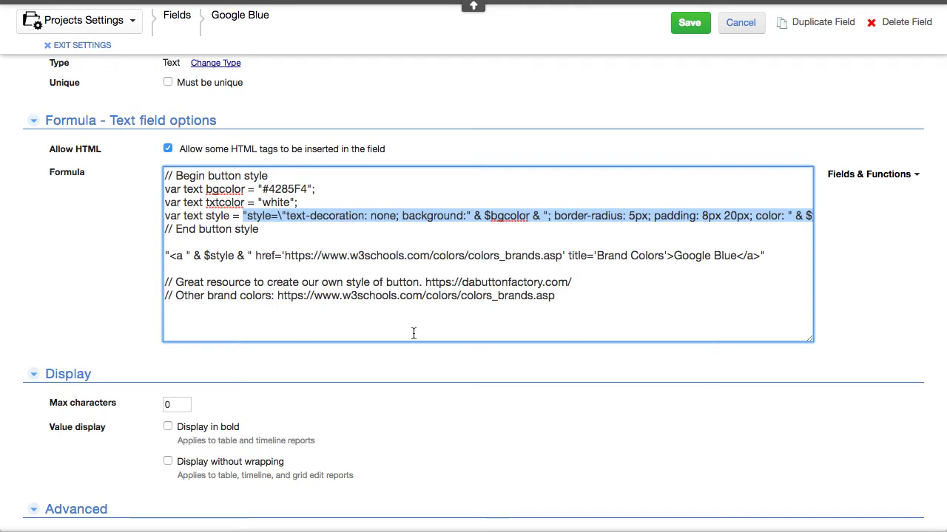
drag(427, 282, 571, 288)
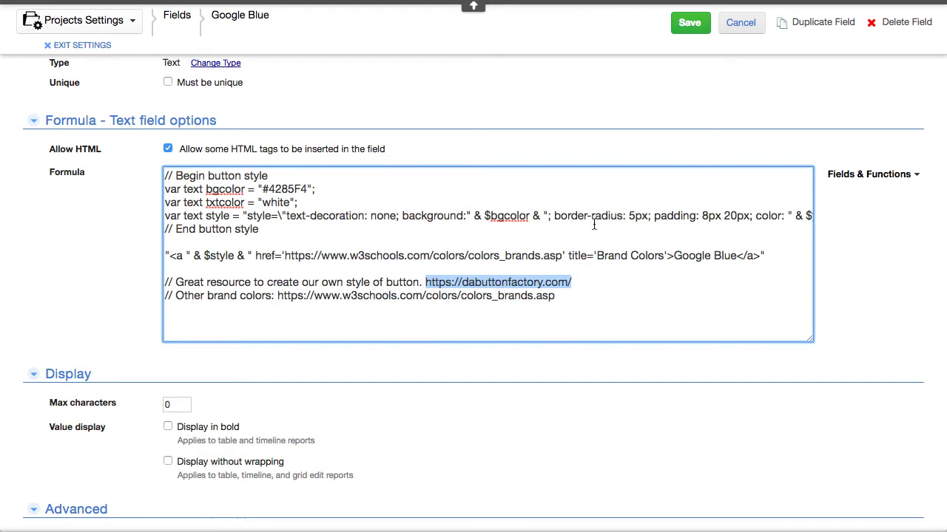
scroll(371, 230, up, 5)
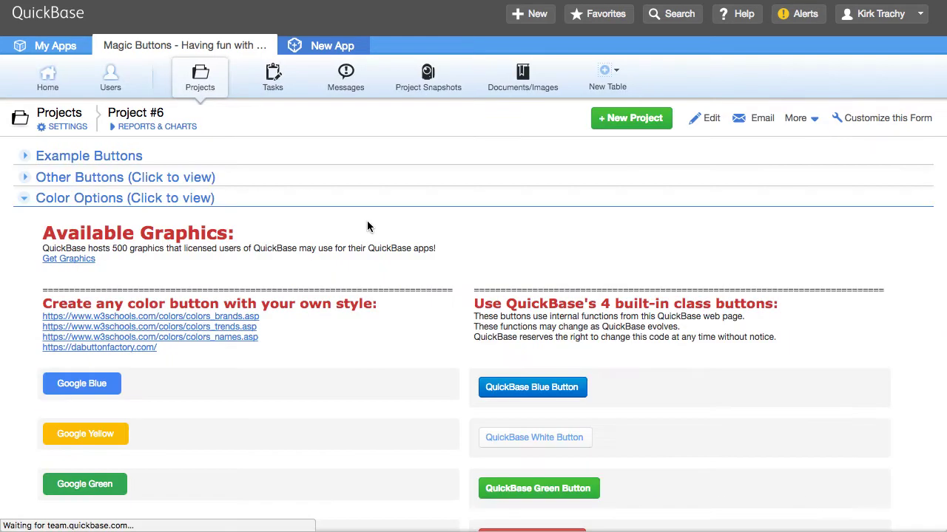
scroll(368, 226, down, 5)
scroll(367, 227, up, 5)
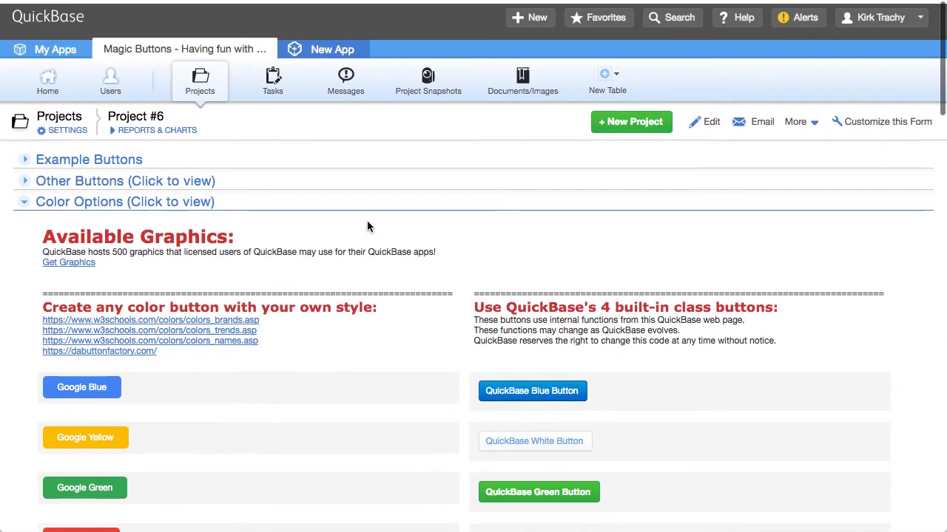
- Collapse the Color Options section and open the Project #6 record for editing at the Workflow and Approval section
click(25, 198)
scroll(340, 285, down, 4)
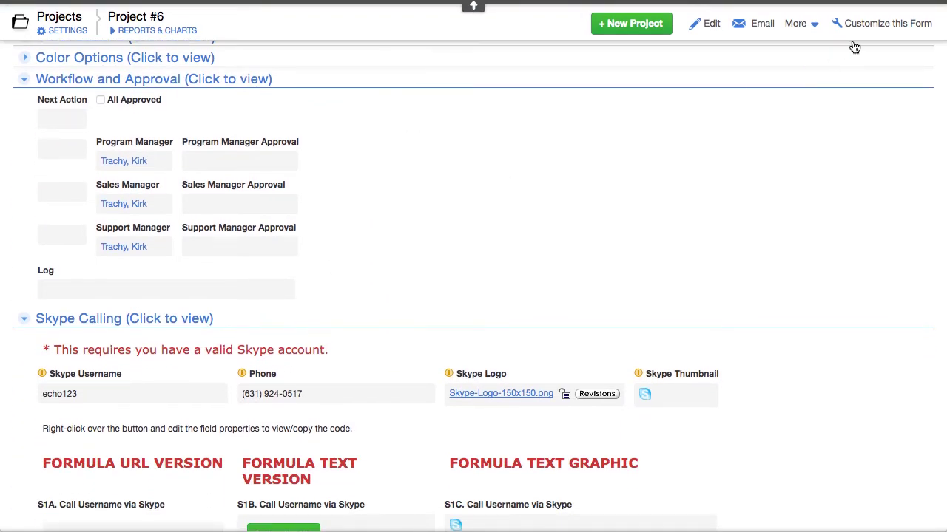
click(711, 24)
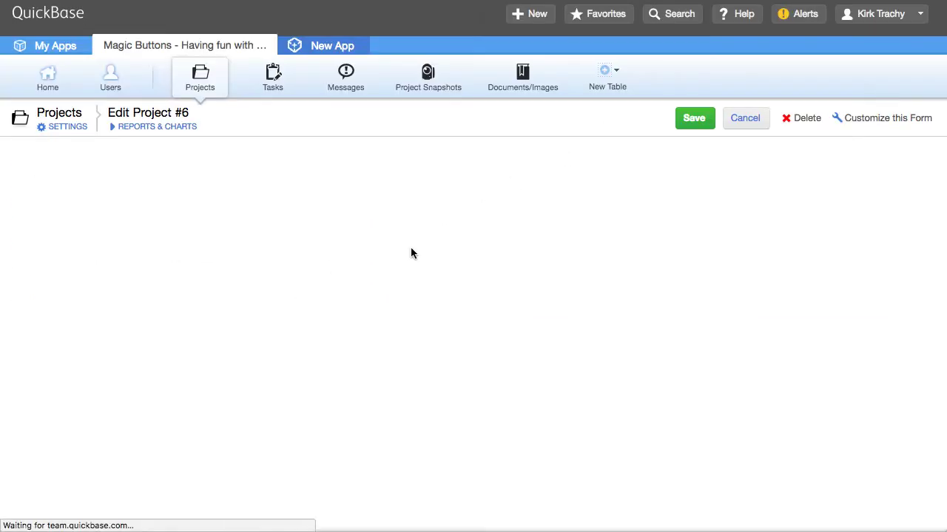
scroll(386, 305, down, 3)
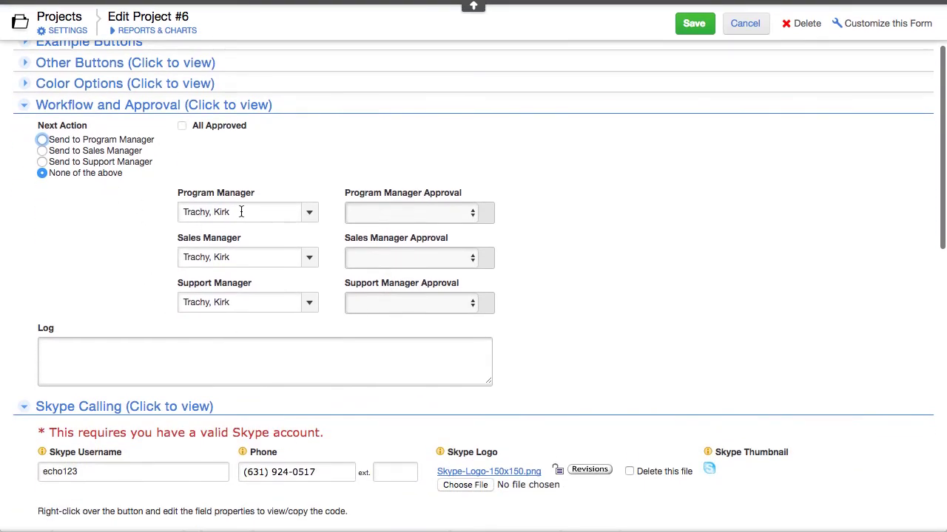
- Try the Sales, Support and Program Manager options under Next Action, finishing on Send to Support Manager
click(42, 151)
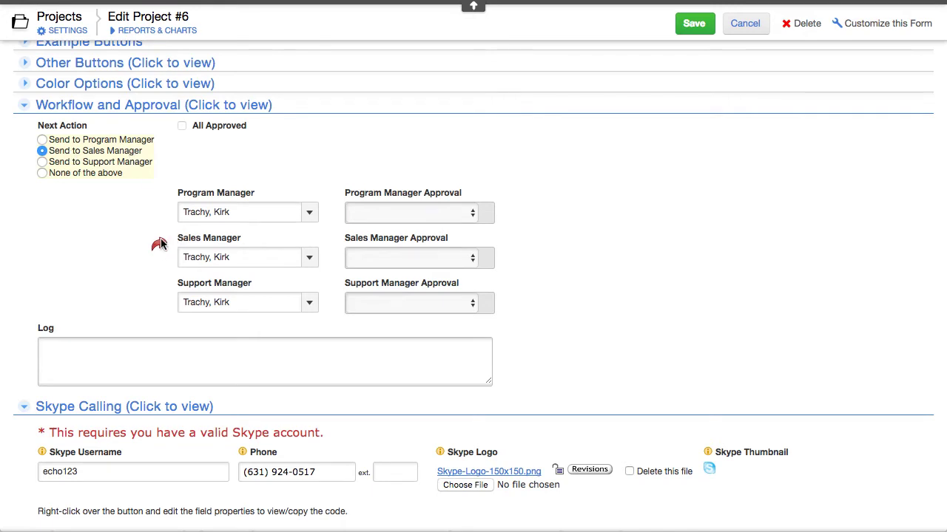
mouse_move(168, 251)
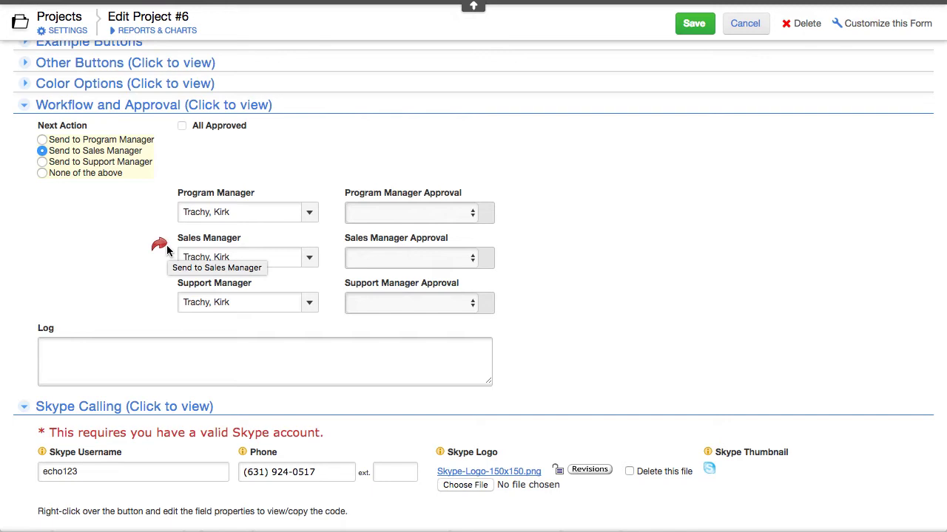
click(43, 163)
click(42, 151)
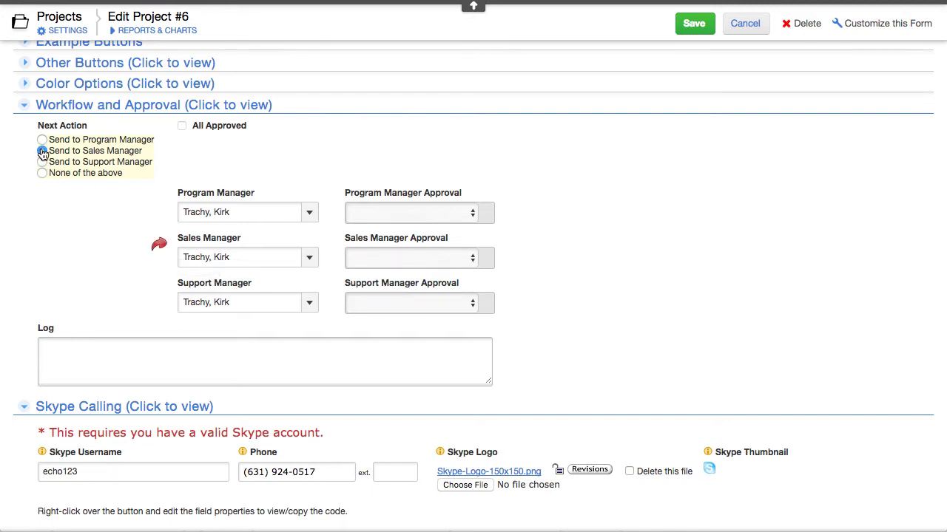
click(42, 141)
click(42, 150)
click(42, 162)
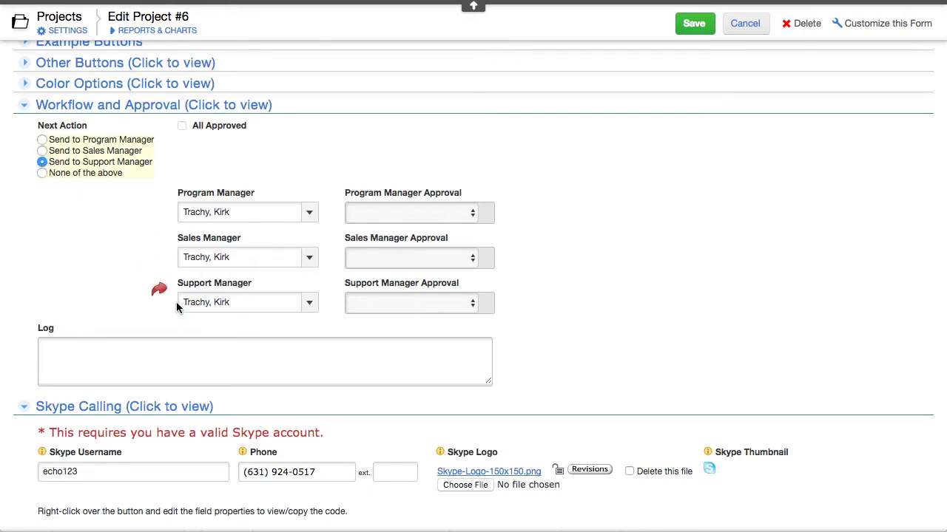
- Set Support Manager Approval to Approved and save the Project #6 record
click(431, 303)
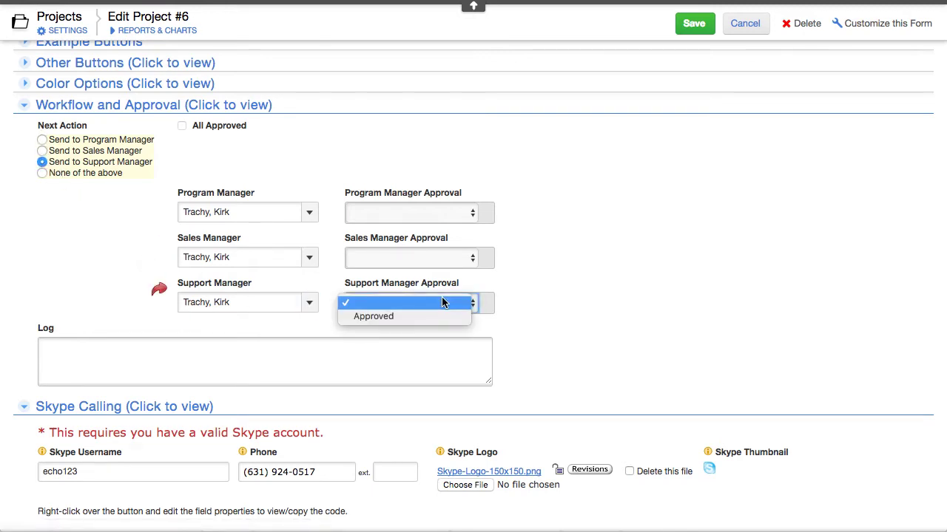
click(399, 324)
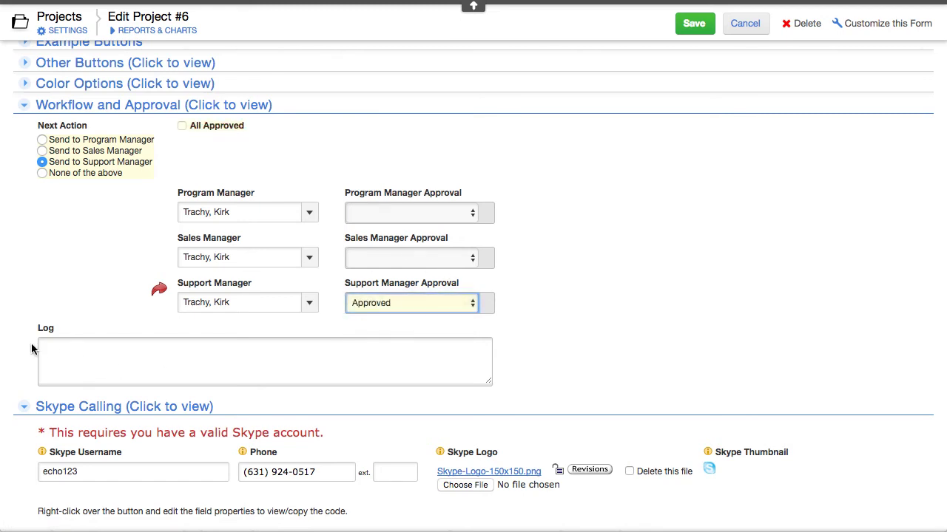
click(694, 23)
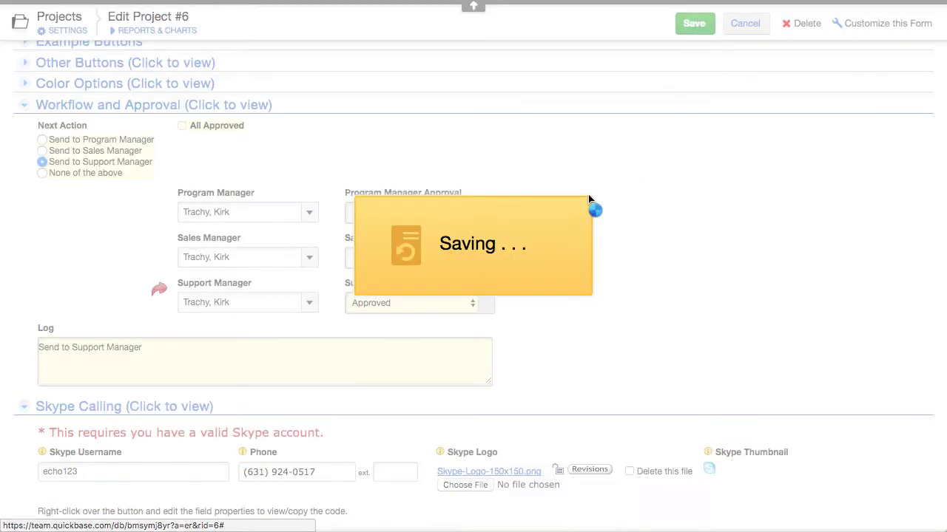
- Highlight the saved Log and Support Manager Approval entries, and collapse the Workflow and Approval section
scroll(360, 251, down, 3)
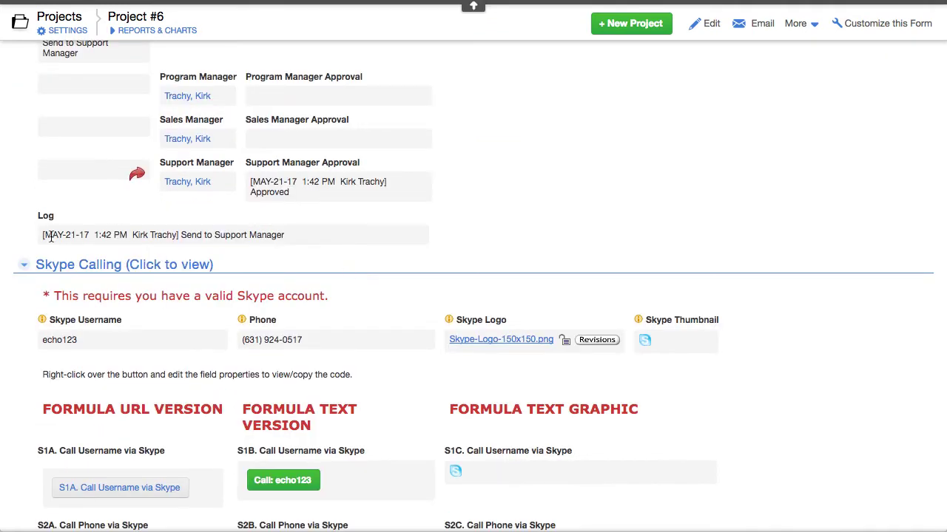
drag(50, 236, 302, 234)
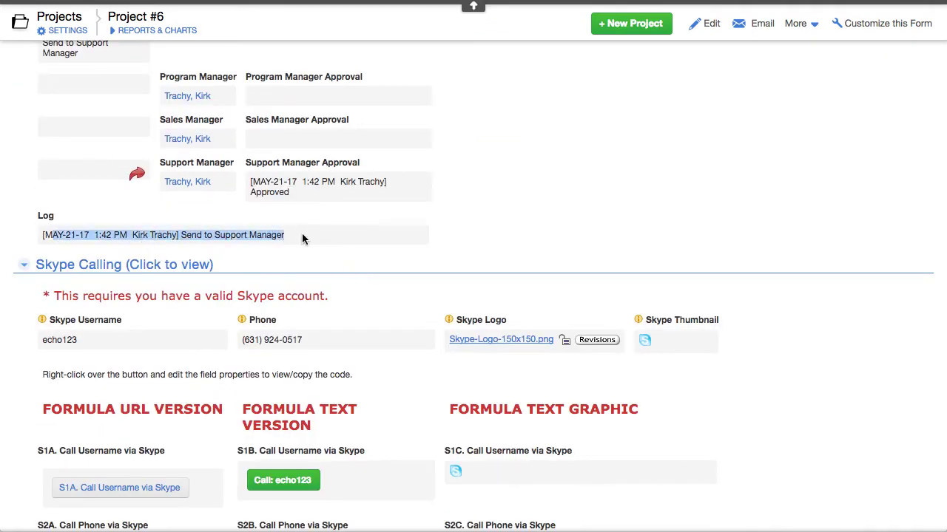
drag(270, 183, 355, 184)
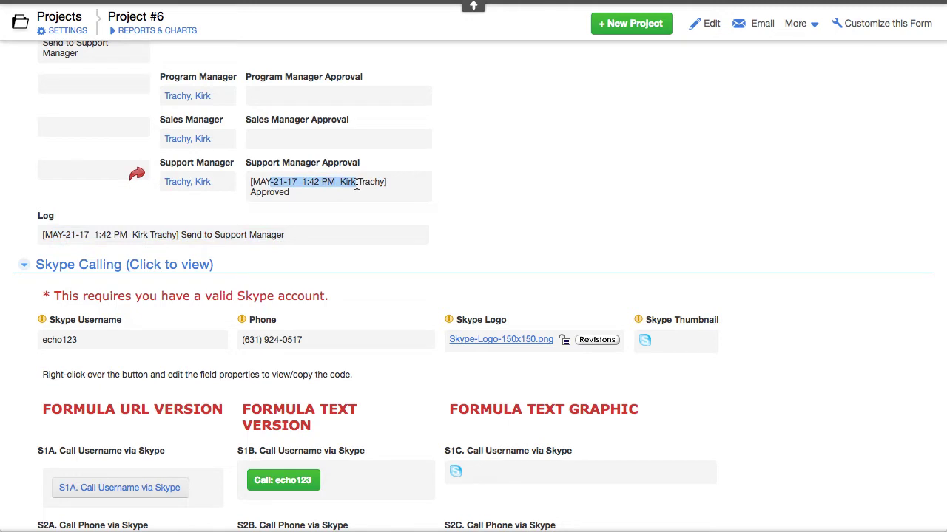
scroll(574, 203, up, 5)
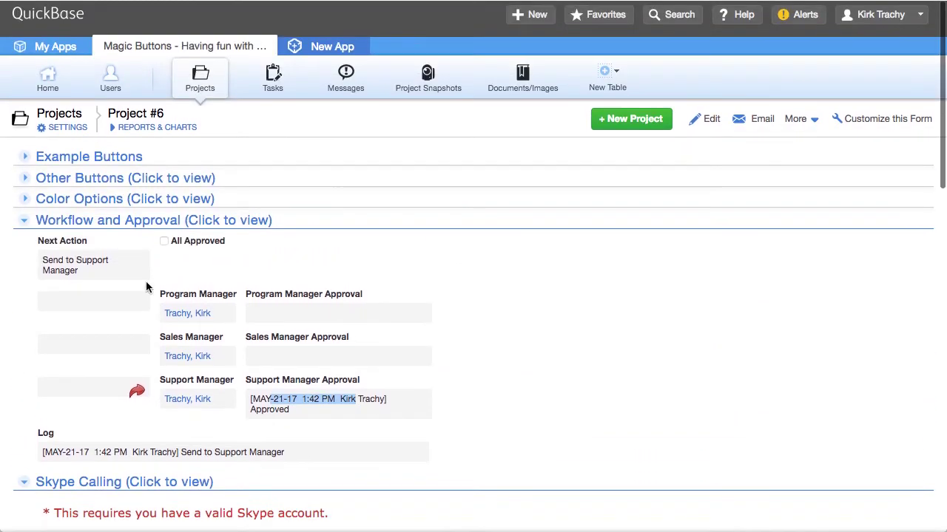
click(20, 222)
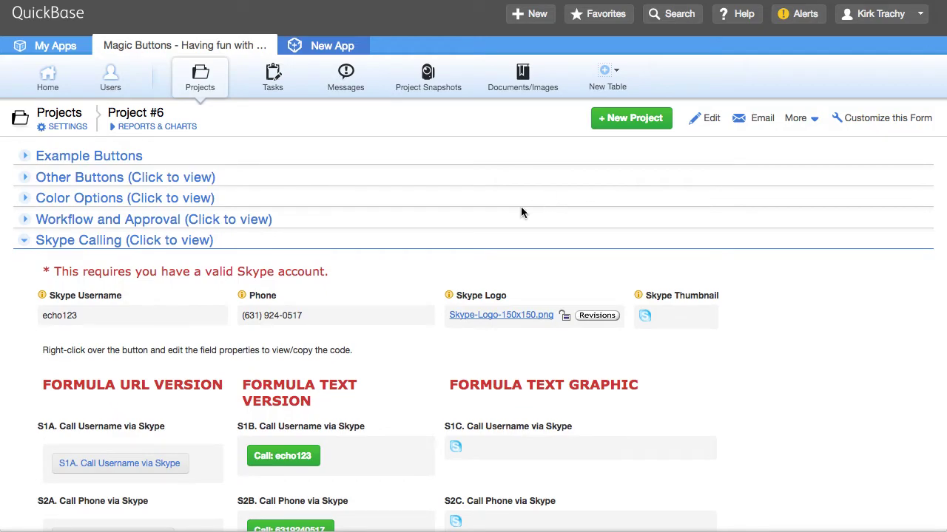
- Switch to the mail app, examine the support manager's approval-request e-mail down to its Workflow and Approval section, and return to the record
key(super+Tab)
scroll(504, 216, down, 2)
scroll(501, 199, down, 20)
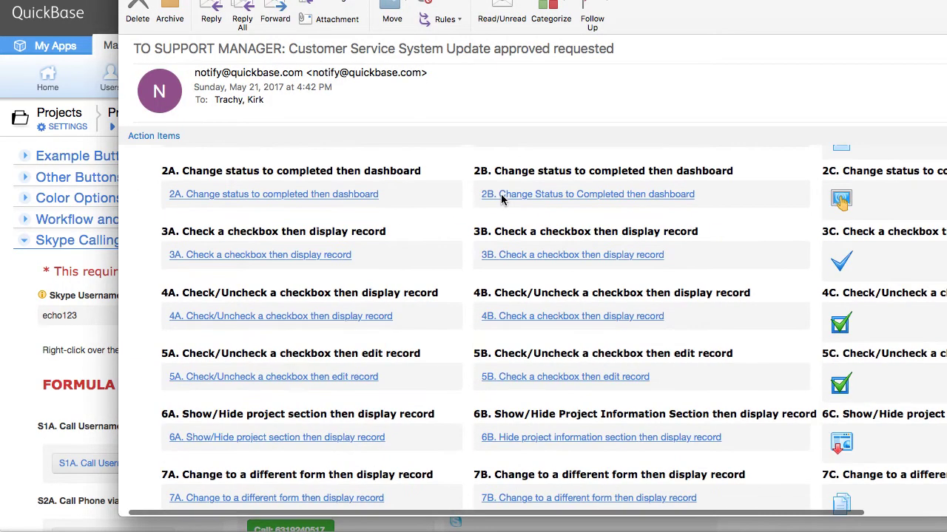
scroll(501, 200, down, 15)
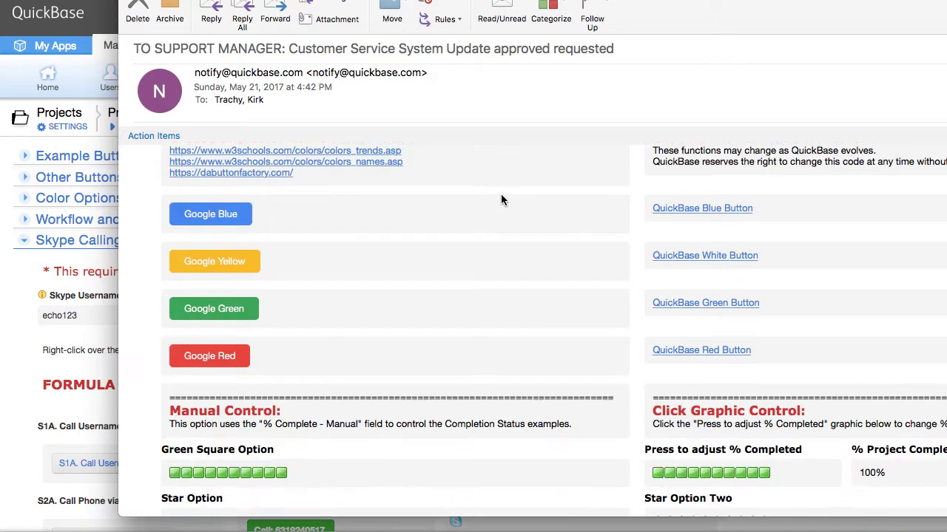
scroll(500, 196, down, 5)
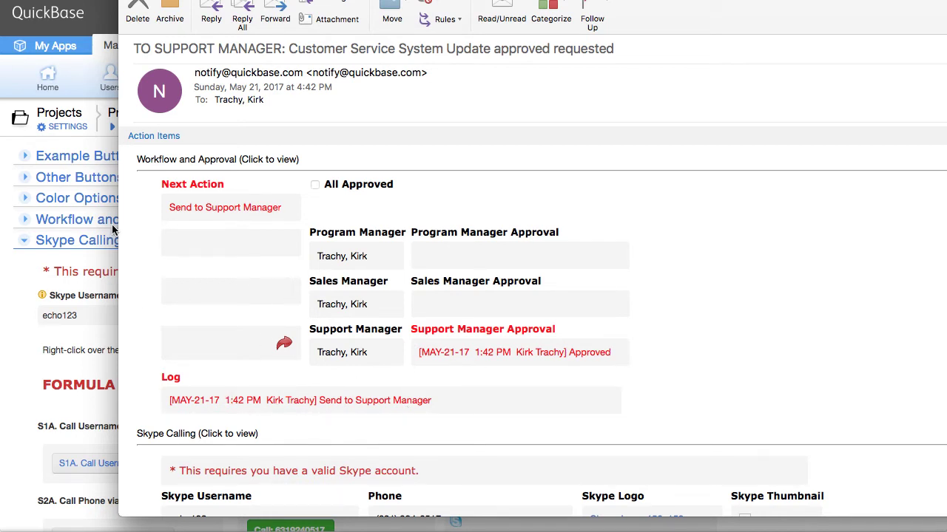
click(96, 267)
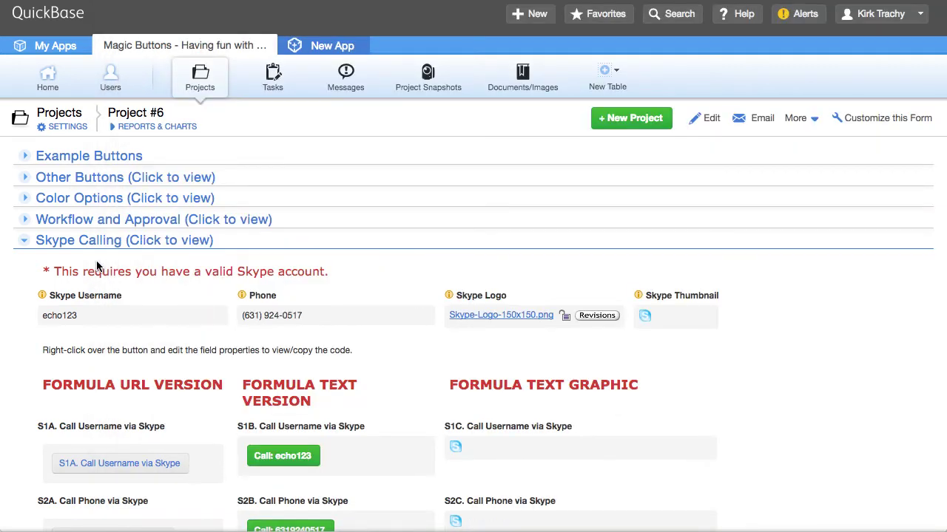
- Place a Skype call to the Phone field's number with the S2B formula text button, and hang up to return to the record
scroll(96, 266, down, 5)
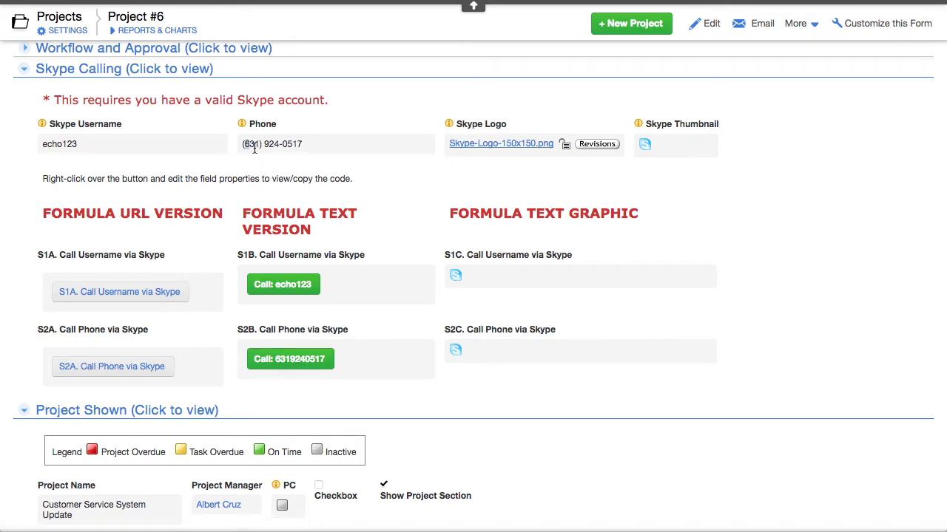
drag(244, 147, 295, 148)
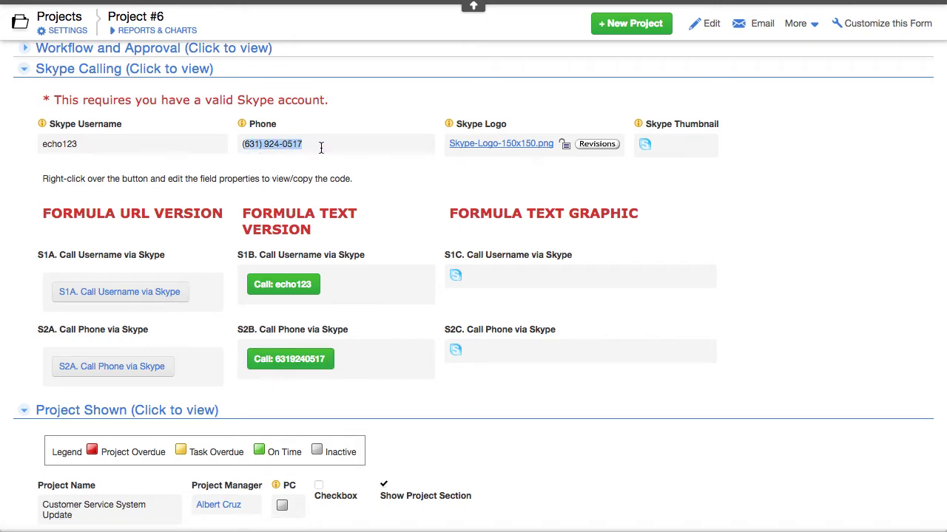
click(299, 363)
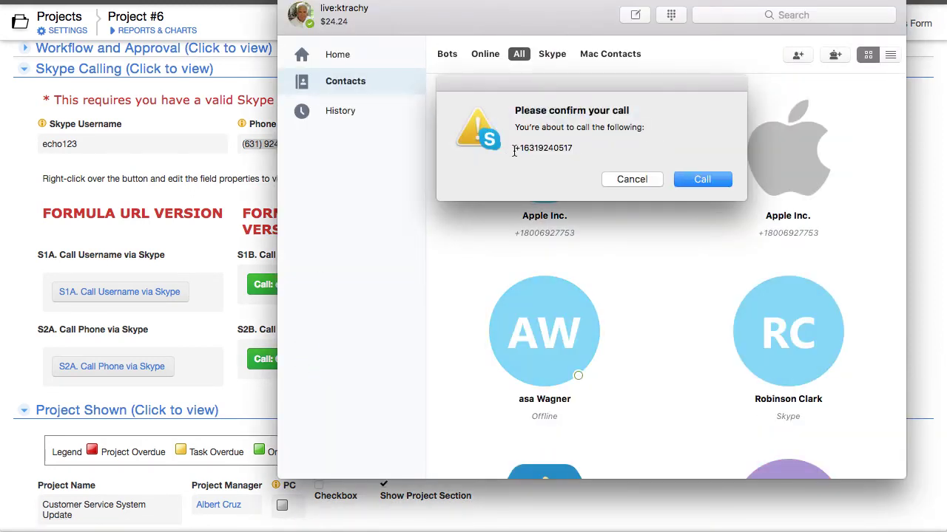
click(697, 183)
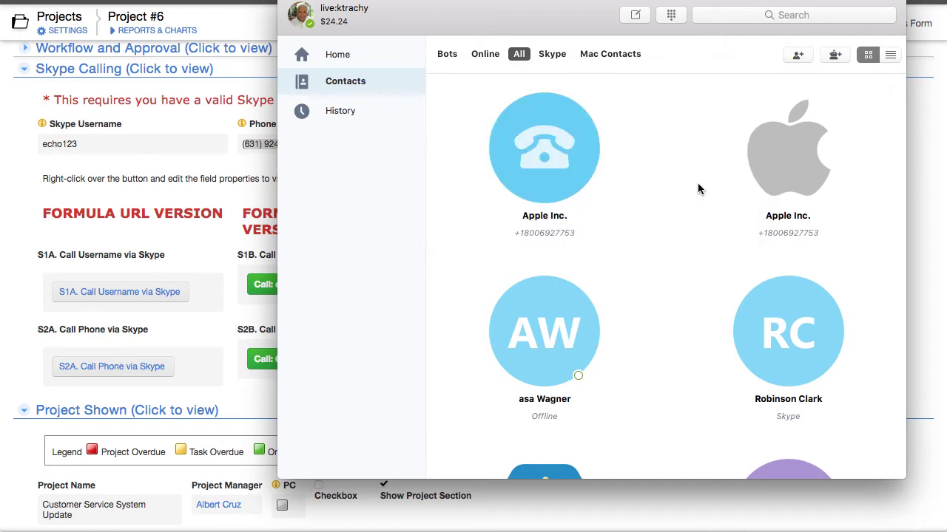
key(XF86AudioRaiseVolume)
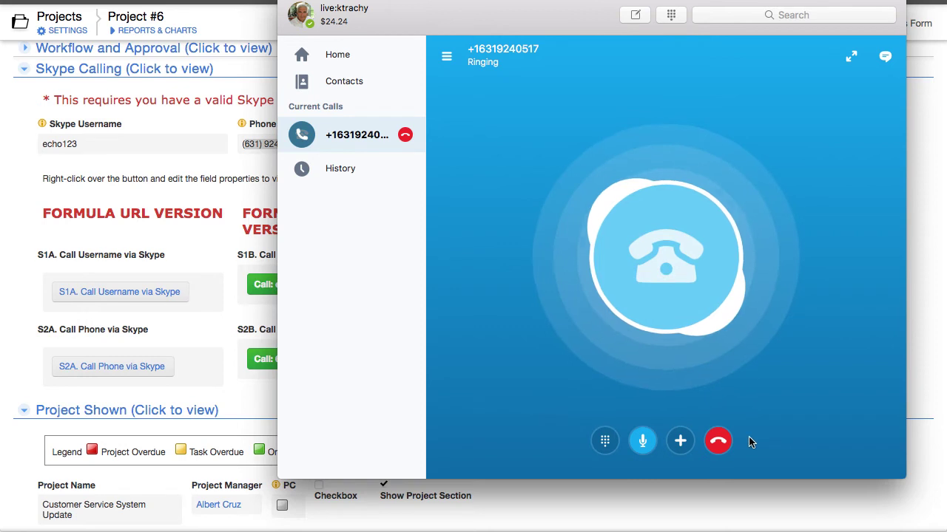
click(716, 443)
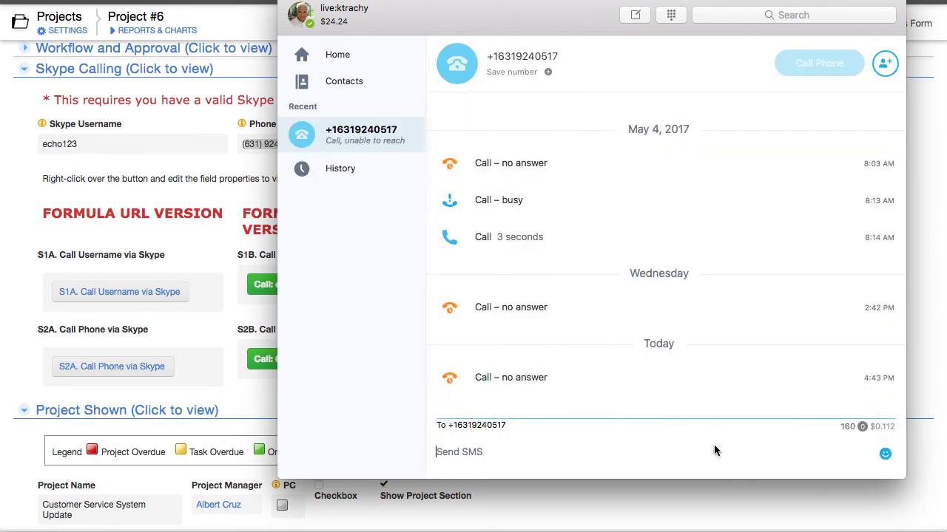
click(186, 246)
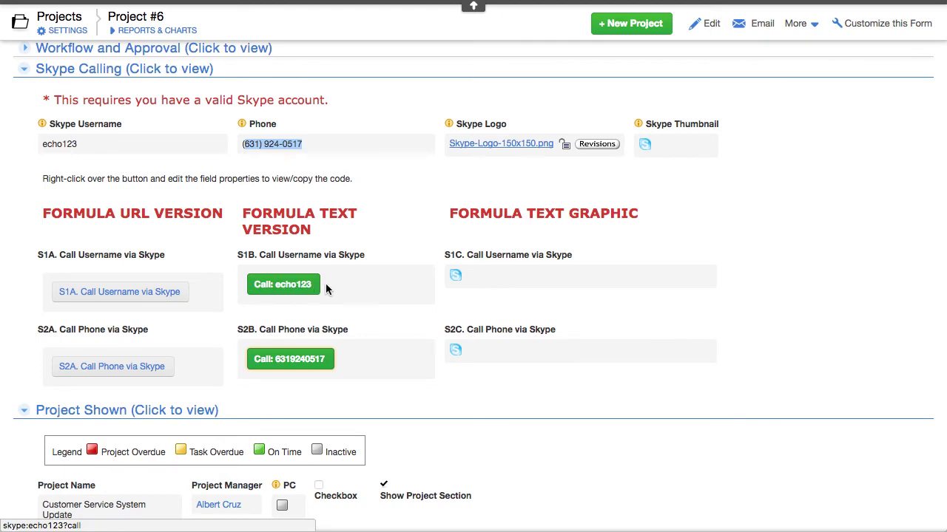
- Collapse the Skype Calling section to bring up the Project Shown and Template Selector sections
scroll(412, 383, down, 1)
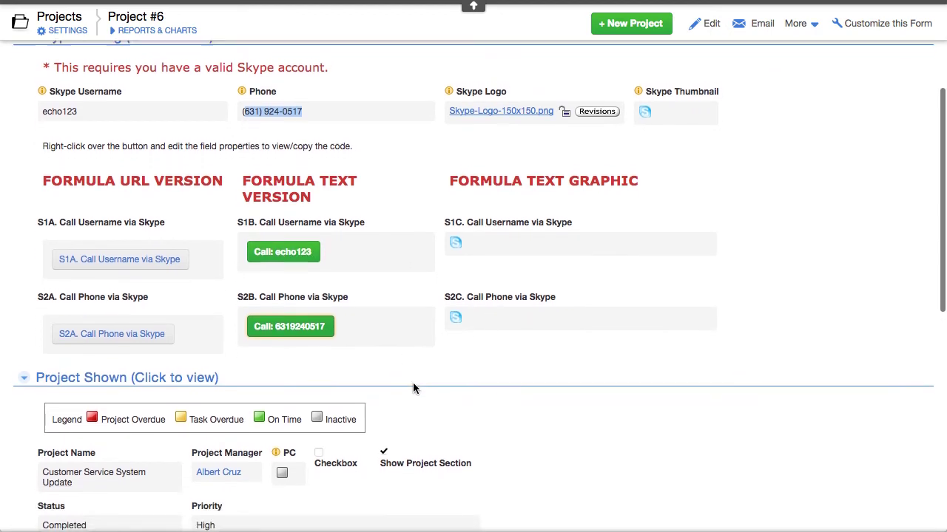
scroll(413, 382, up, 3)
click(26, 154)
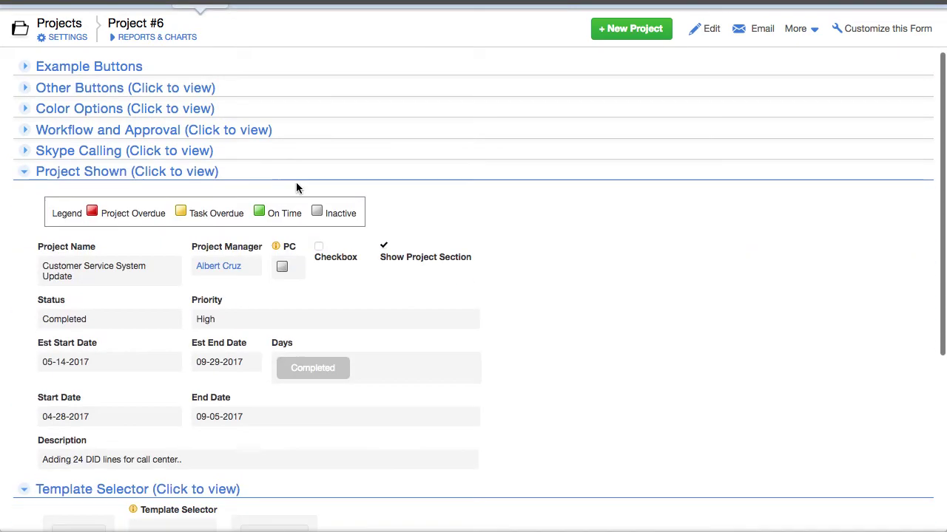
scroll(308, 194, down, 4)
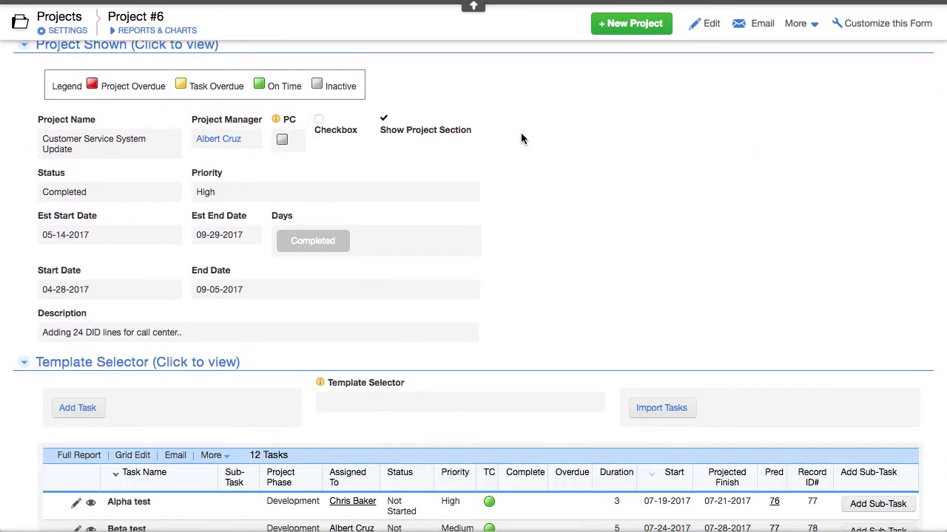
- Edit the project record, setting its Status to In-Progress and its Est End Date to 01-29-2017
click(711, 24)
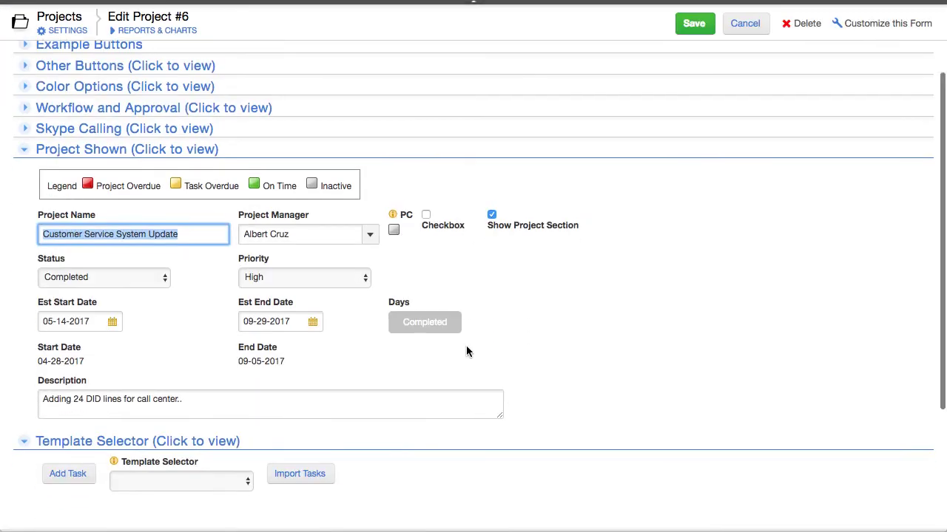
scroll(466, 351, down, 3)
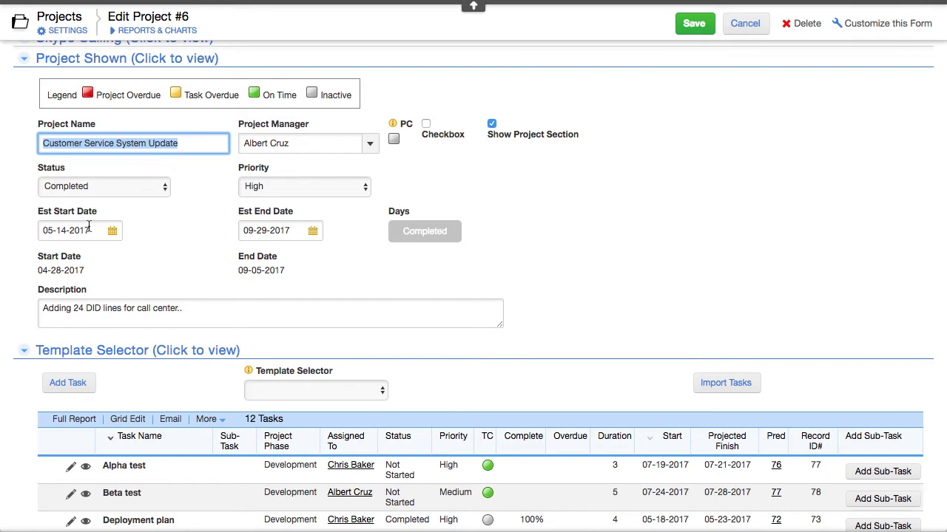
click(79, 187)
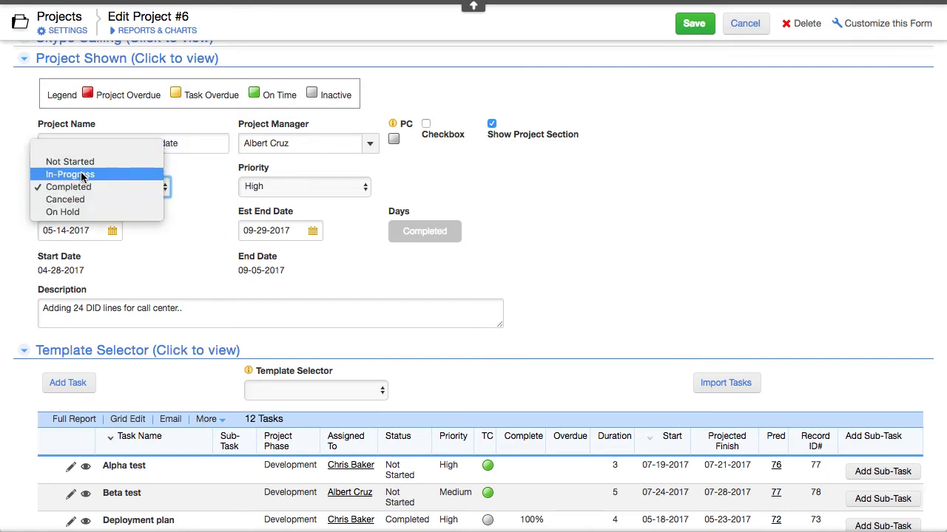
click(82, 174)
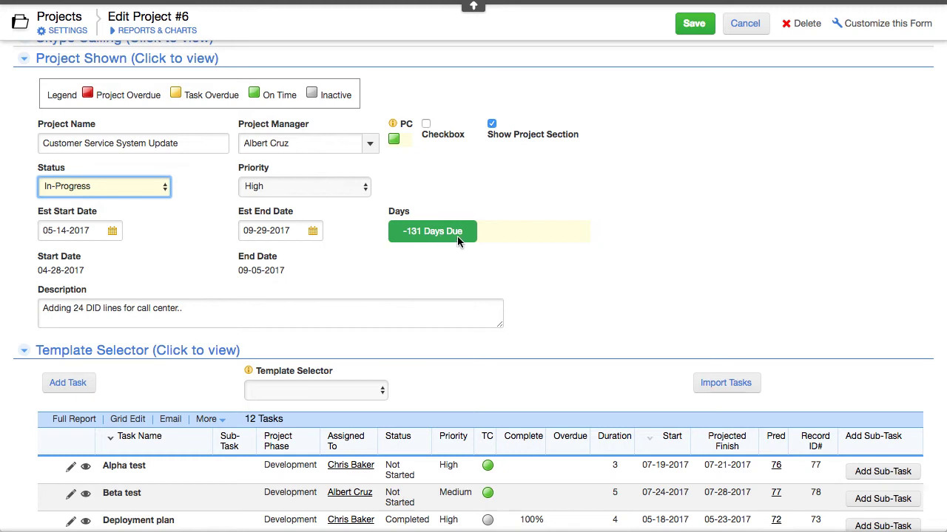
click(244, 231)
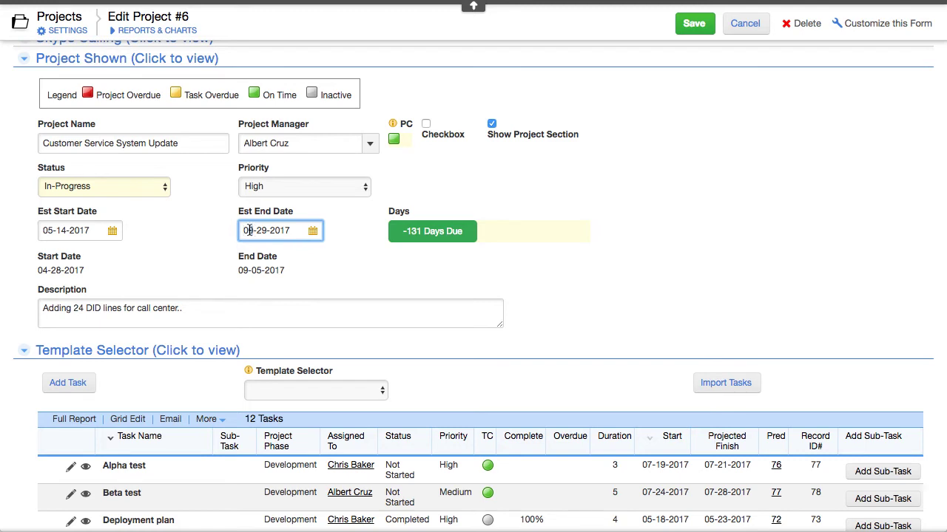
click(317, 262)
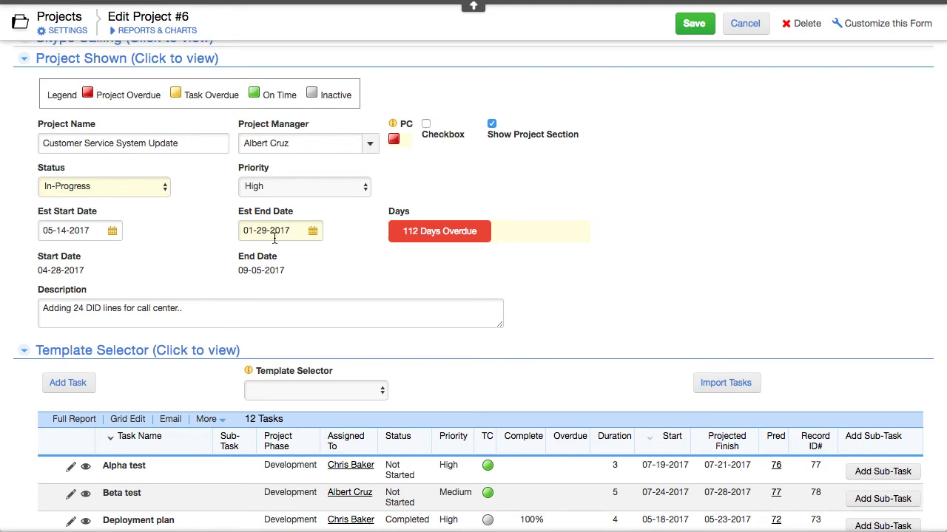
- Open the field properties of the Days field, leaving the edit form, and bring up its formula
right_click(405, 213)
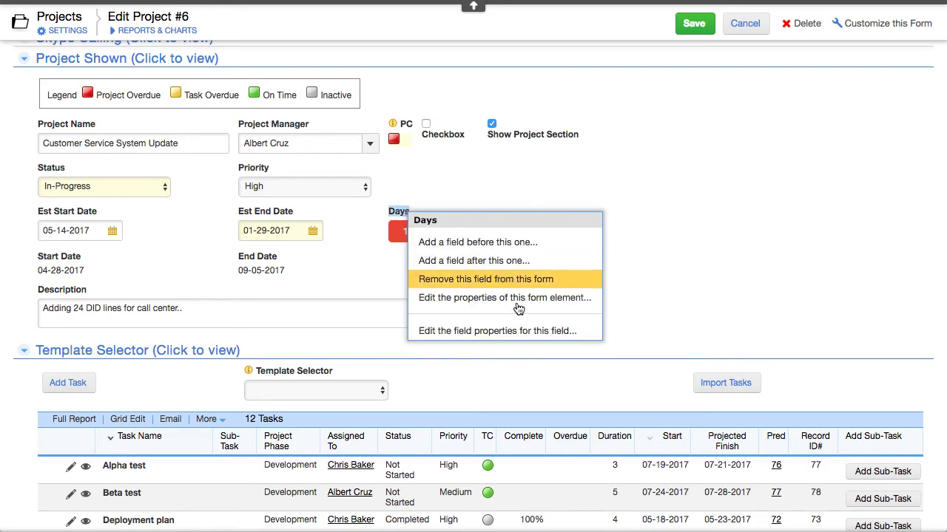
click(506, 334)
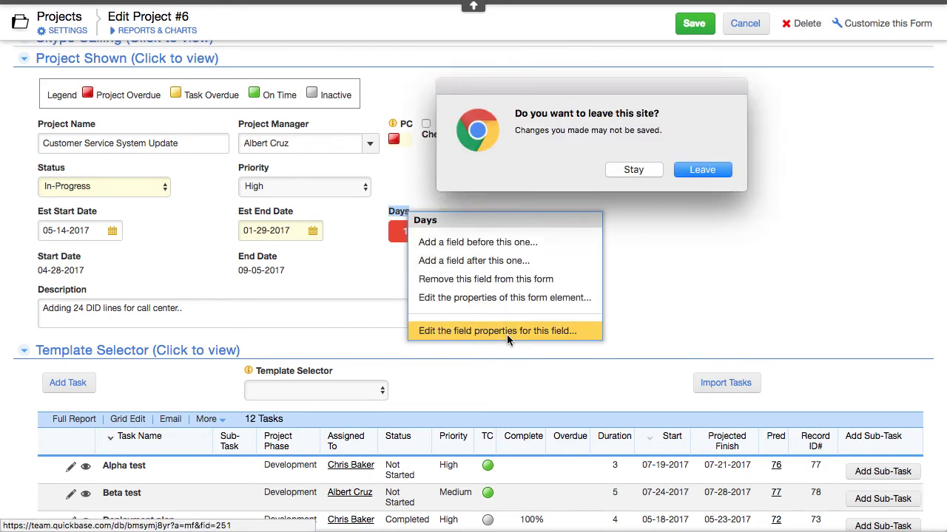
click(709, 172)
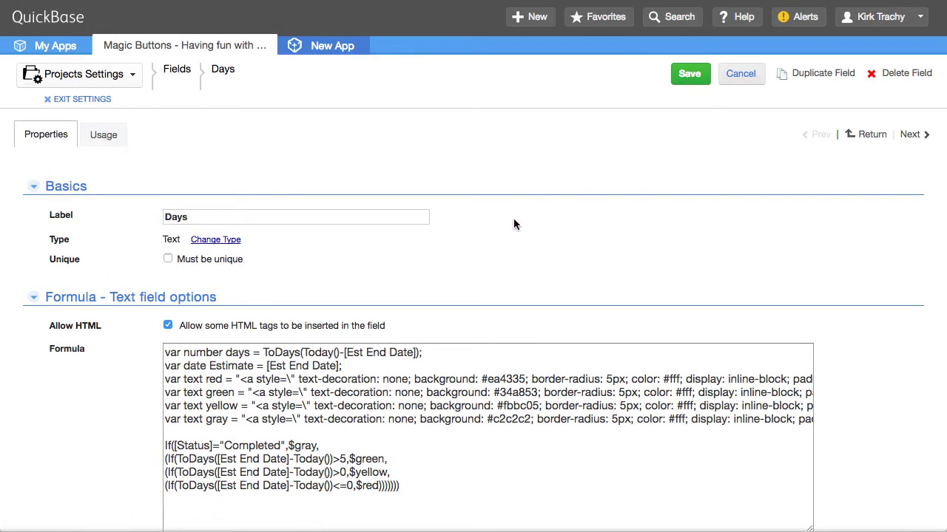
scroll(513, 218, down, 3)
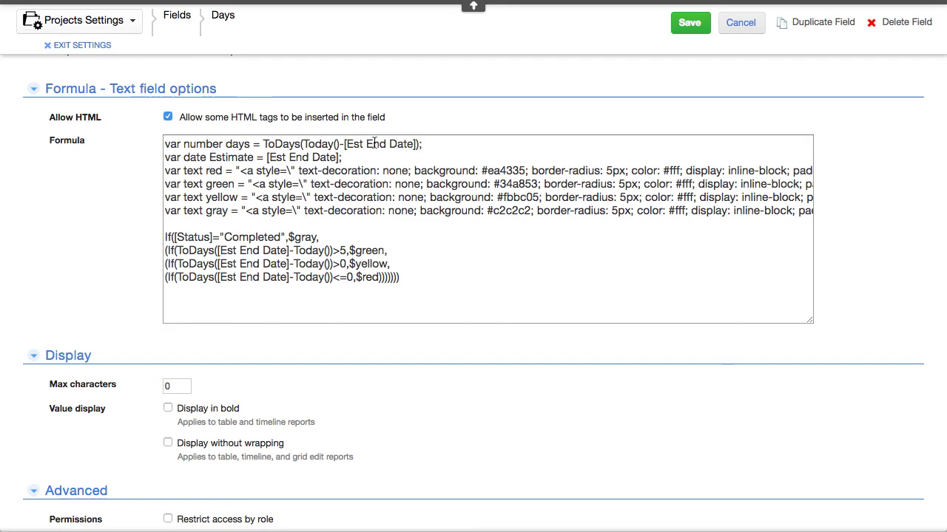
scroll(203, 182, up, 1)
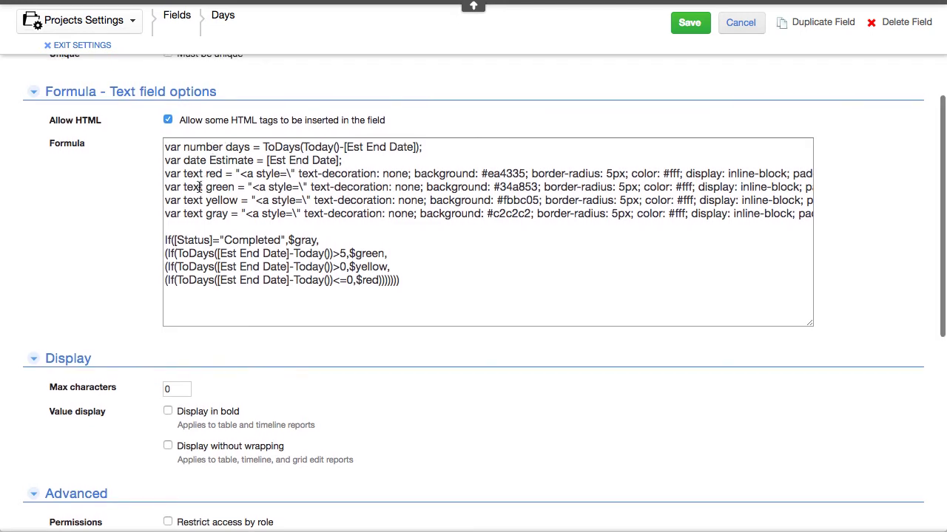
- Highlight the red variable, the $green result and the ToDays expression of the overdue button in the Days formula
drag(165, 176, 180, 175)
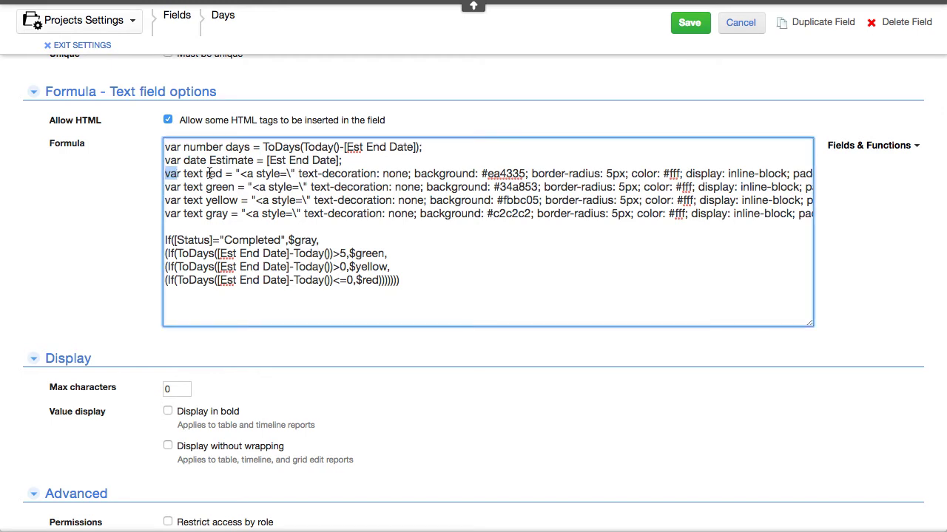
click(210, 174)
drag(349, 253, 385, 253)
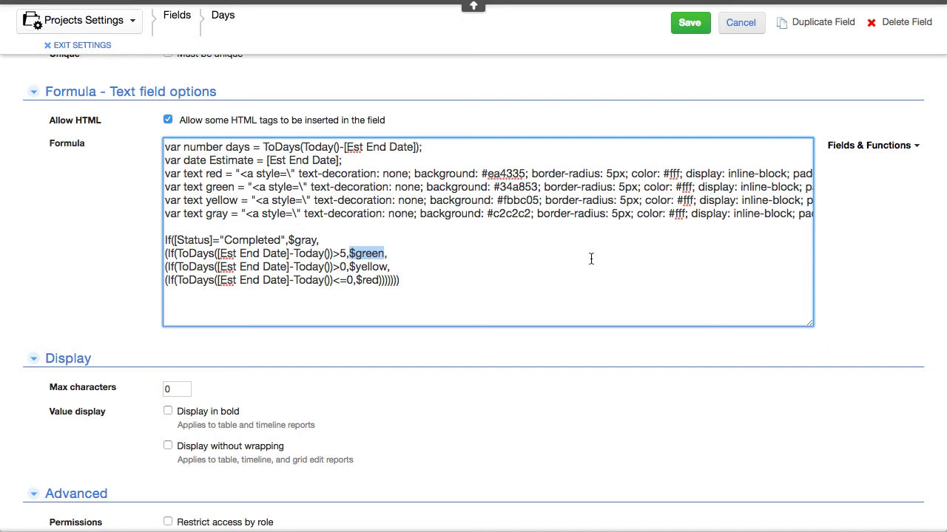
scroll(591, 258, right, 10)
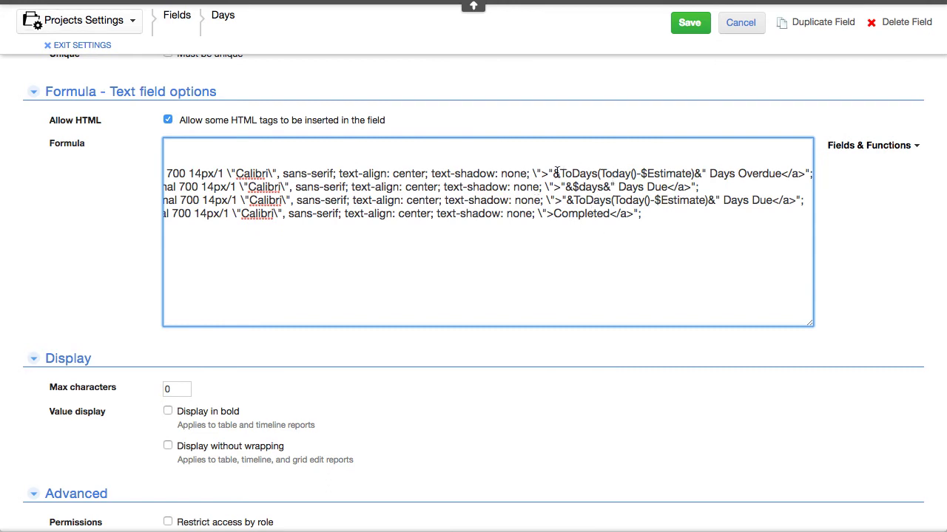
drag(548, 173, 782, 173)
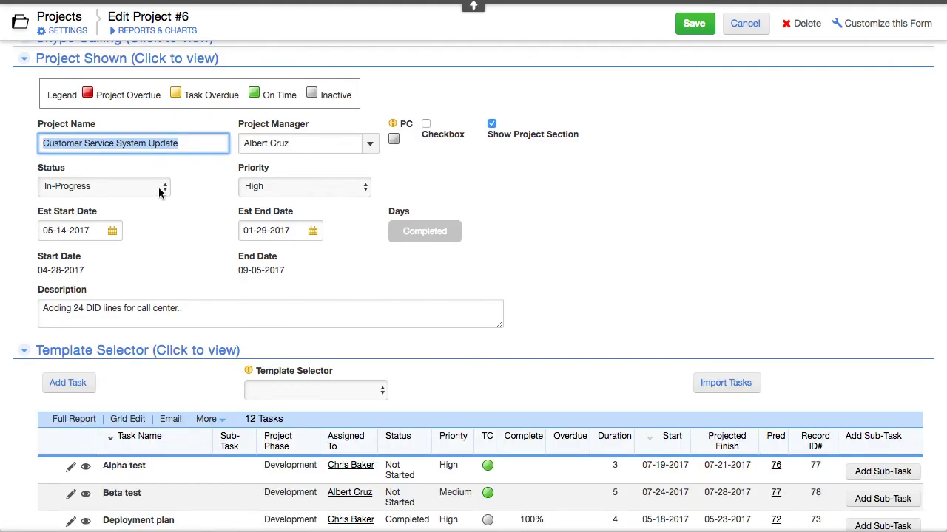
- Back on the project edit form, collapse the Project Shown section and look over the Template Selector's task list
scroll(157, 194, up, 2)
click(26, 132)
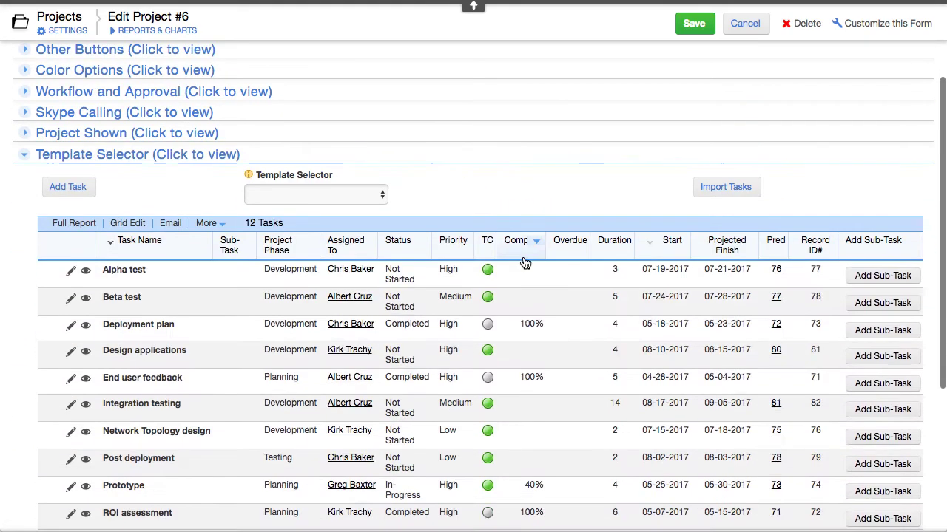
scroll(524, 263, down, 3)
scroll(524, 262, down, 1)
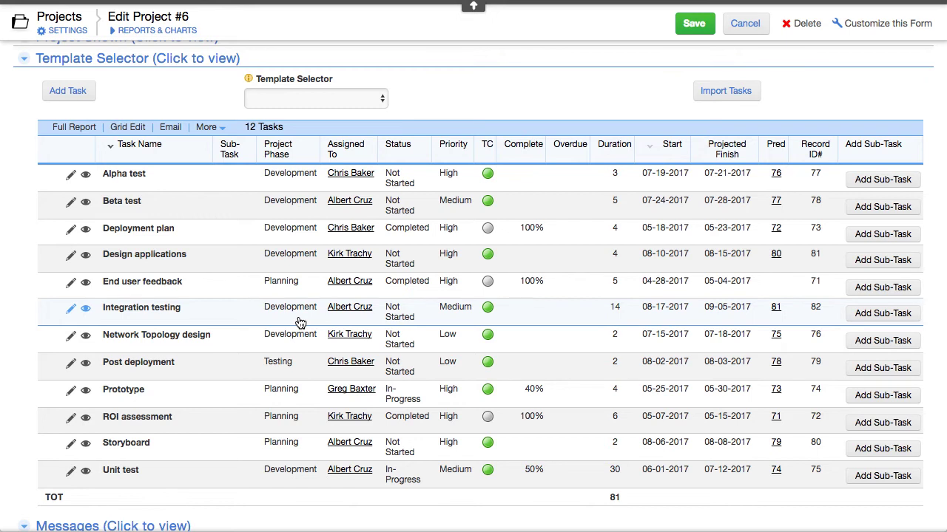
scroll(299, 323, up, 2)
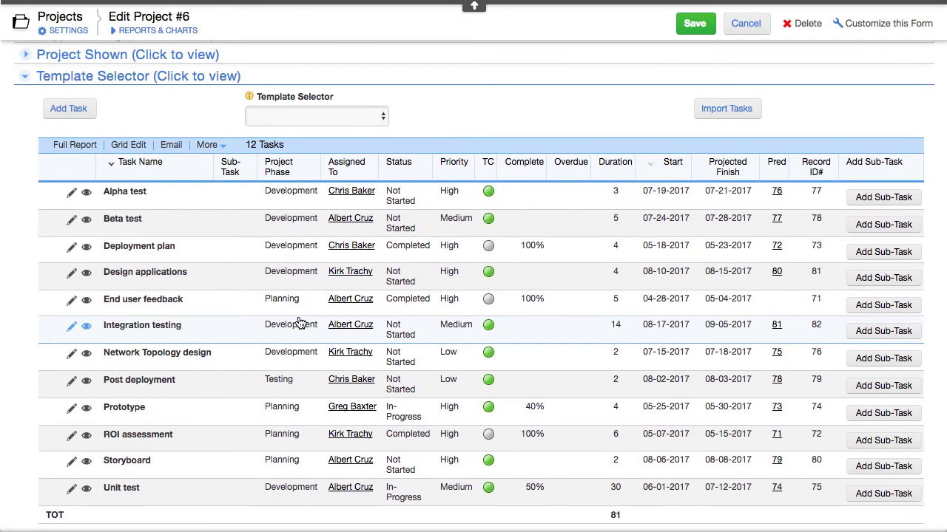
- Delete all tasks in the Template Selector's task report and reload the project's edit form
key(super+r)
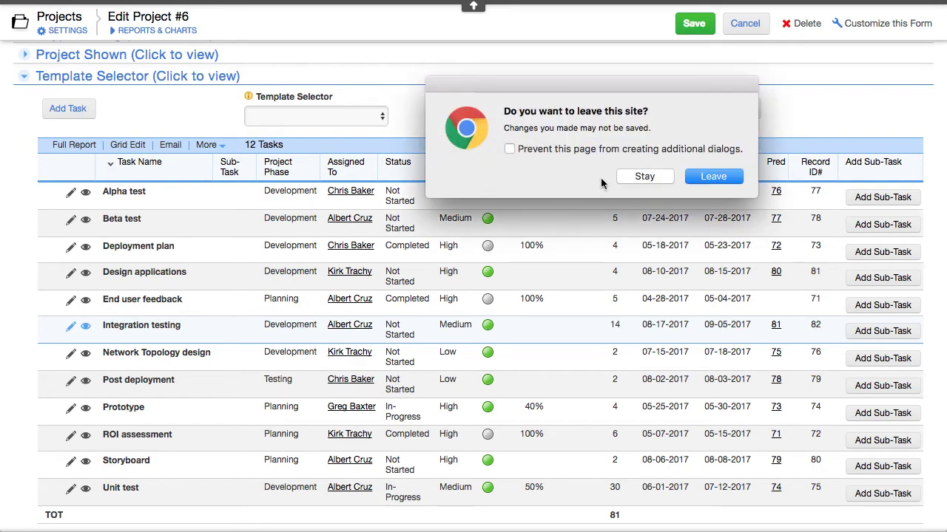
click(644, 176)
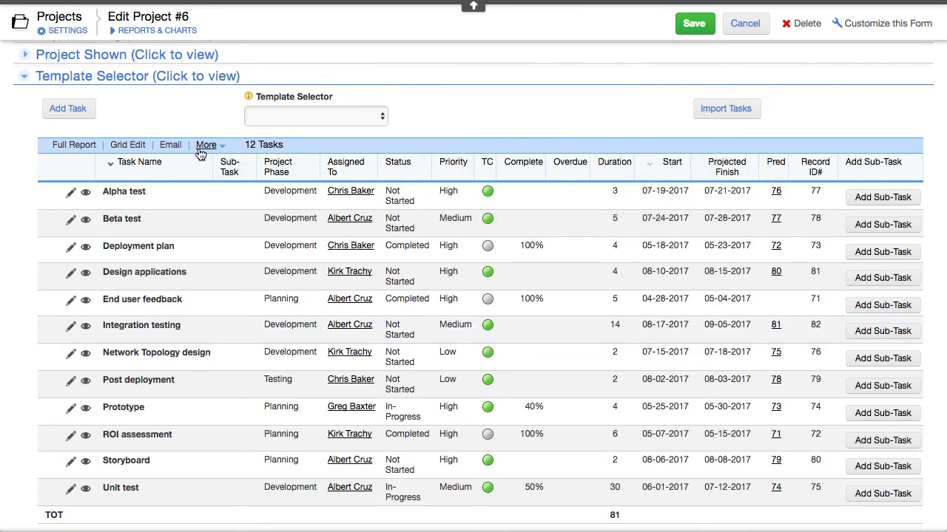
click(205, 146)
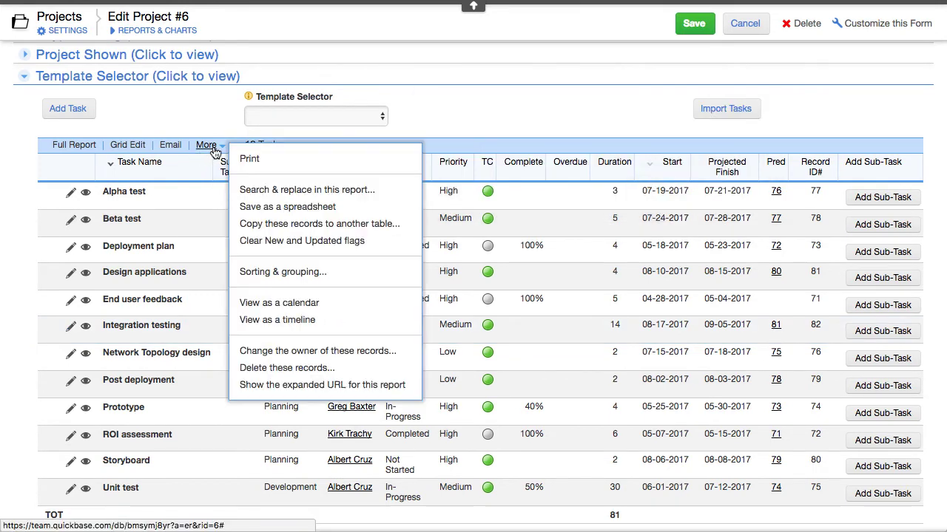
click(298, 367)
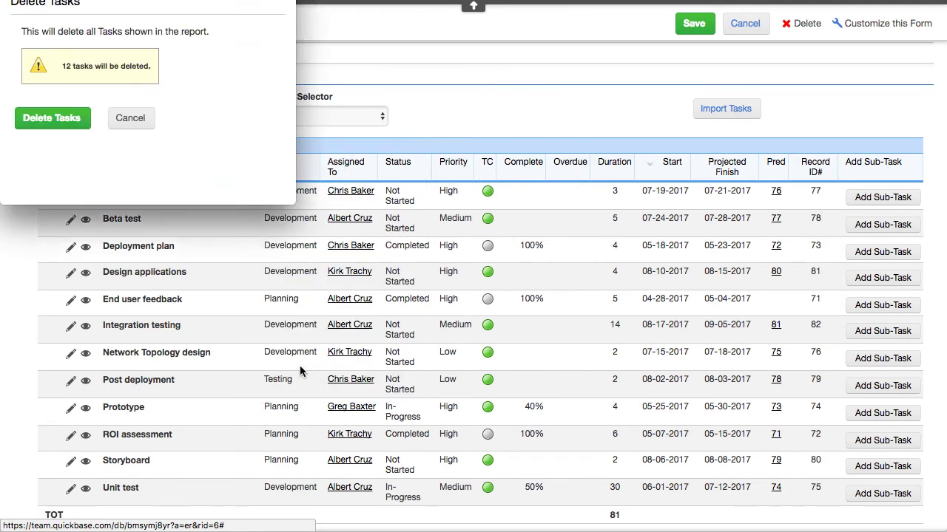
click(65, 121)
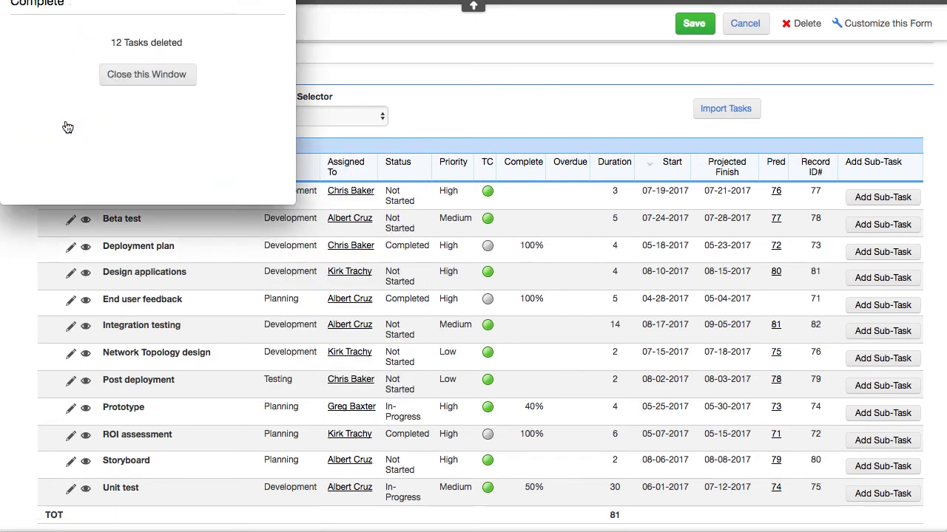
click(131, 77)
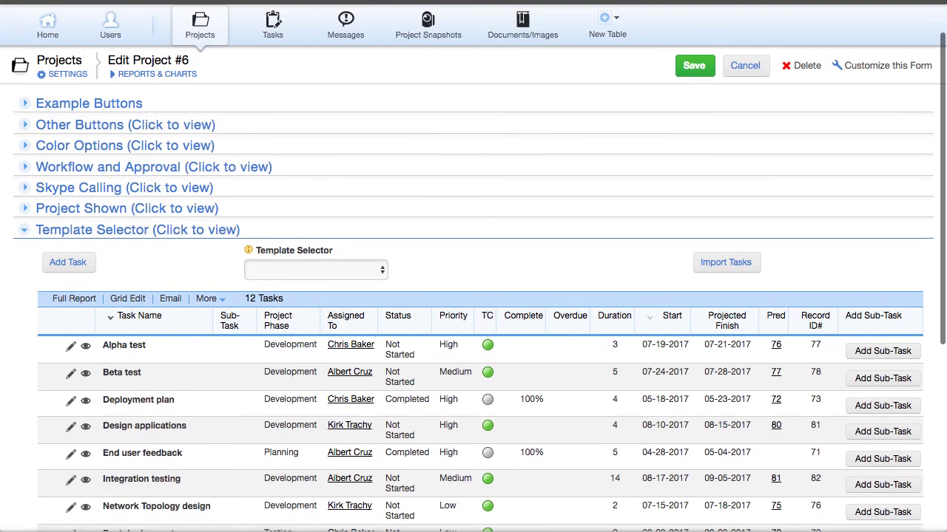
click(711, 176)
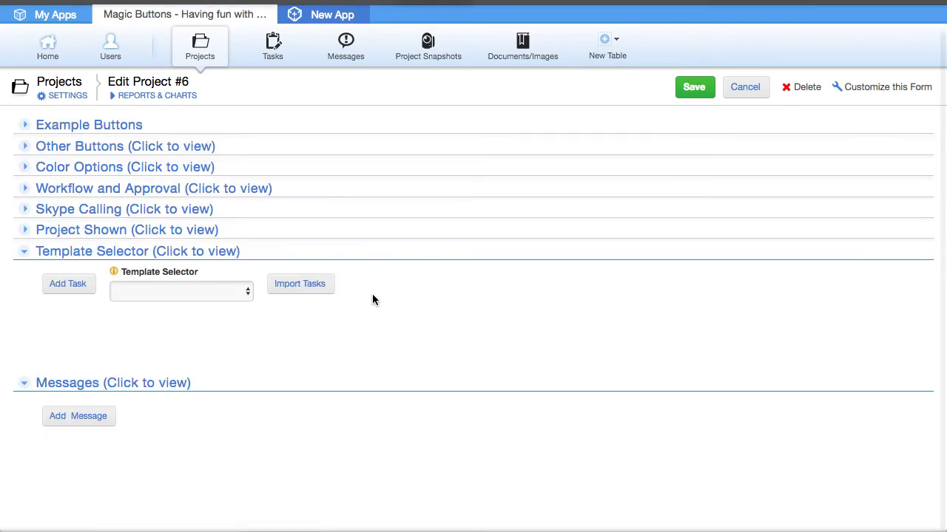
- Select the template 14 - New Marketing Project, import its tasks into the project and review the imported list
scroll(372, 298, down, 1)
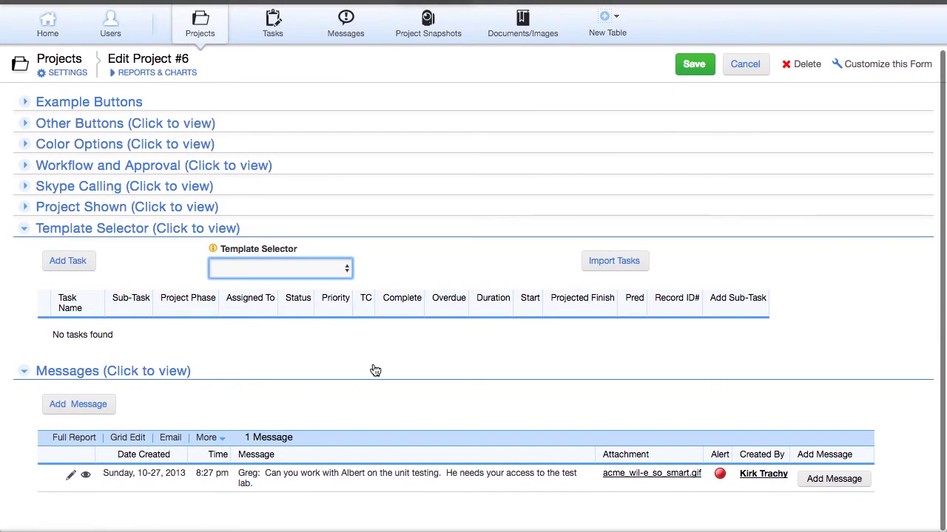
click(339, 270)
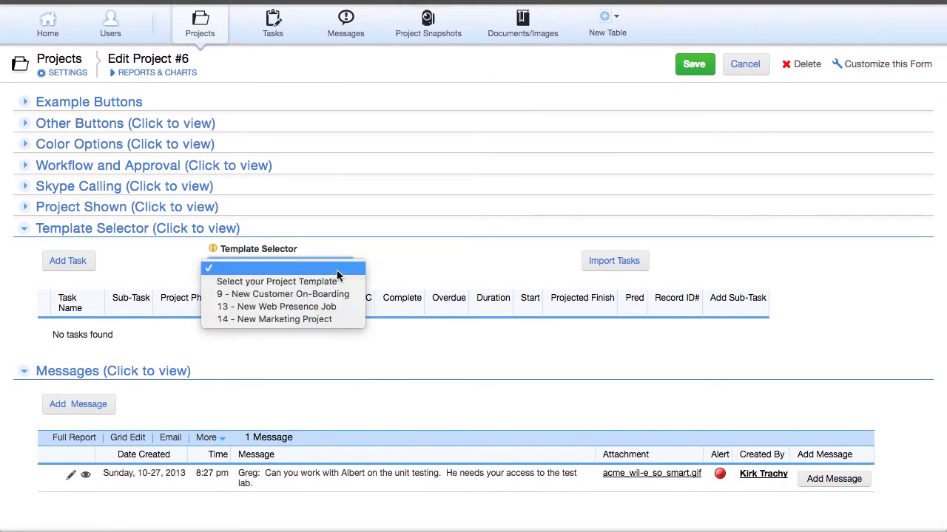
click(276, 320)
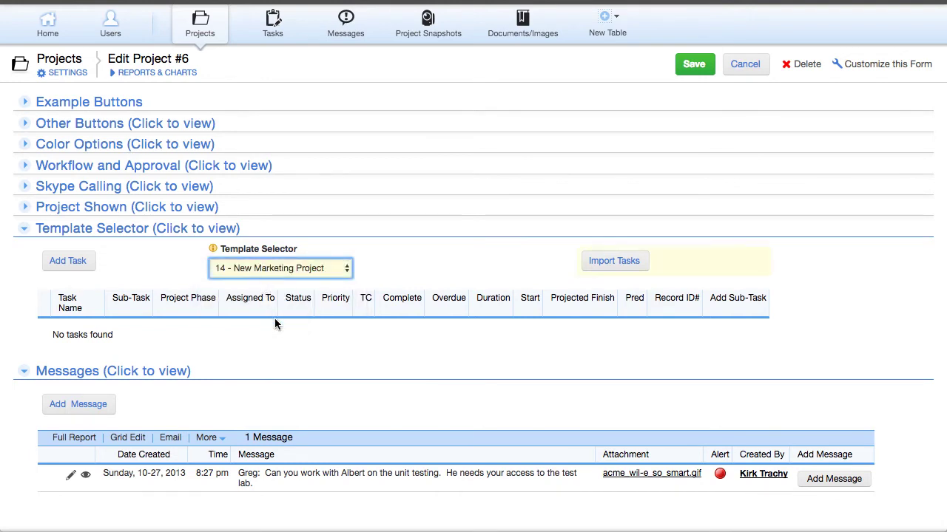
click(604, 268)
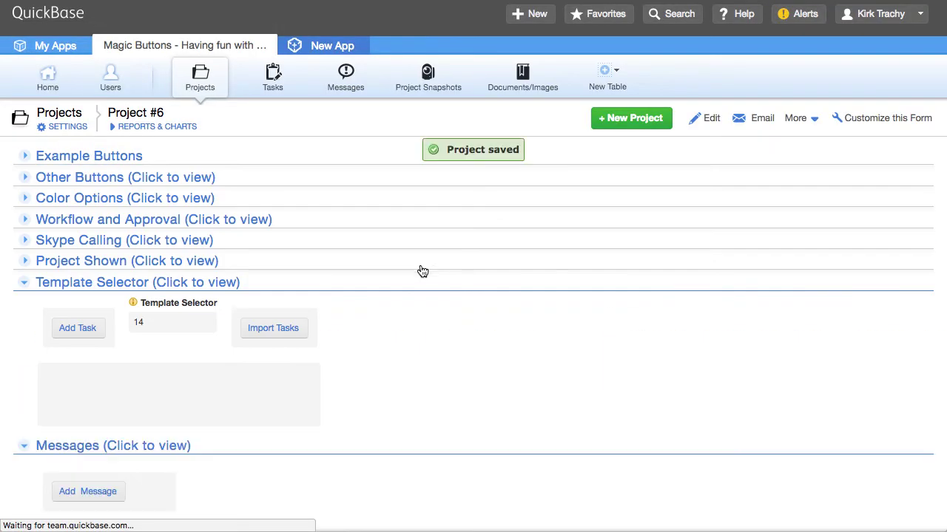
scroll(349, 346, down, 5)
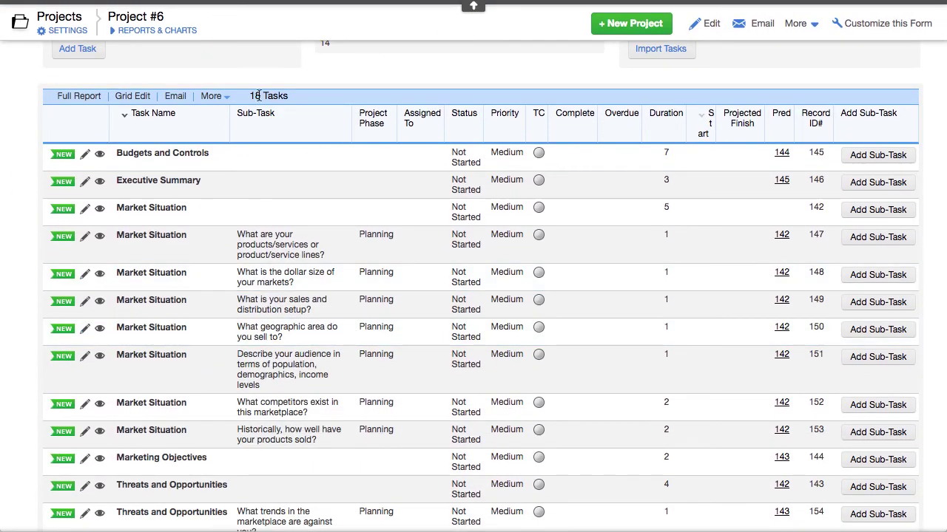
scroll(414, 249, up, 4)
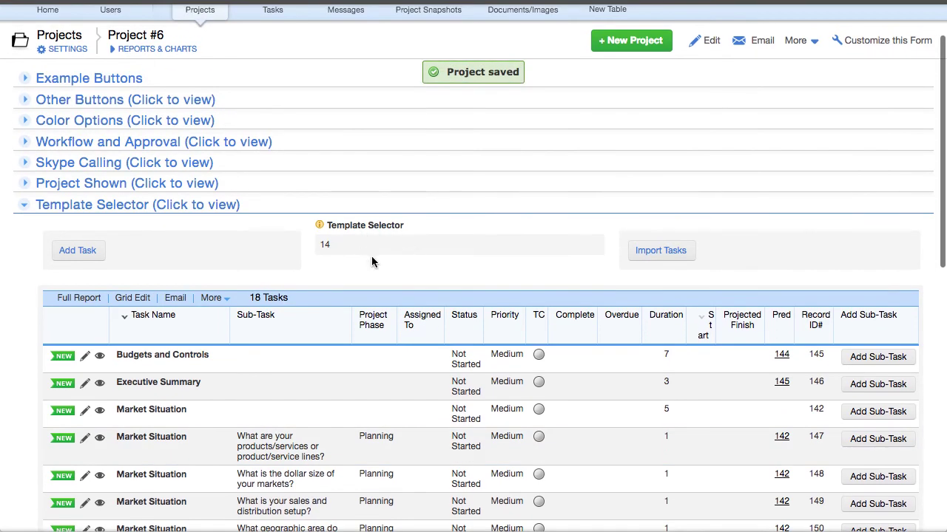
- Go to the app's management settings and open the Copy master & detail records tool
scroll(373, 246, up, 2)
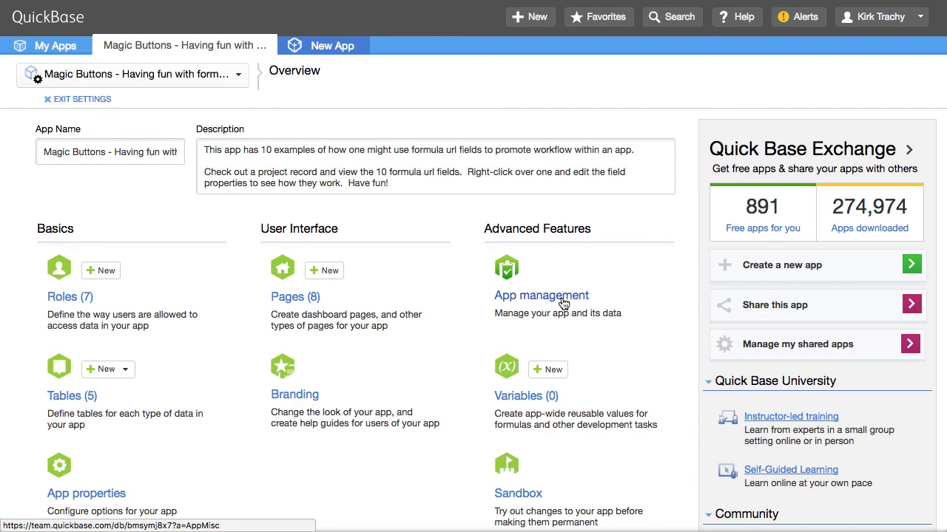
click(564, 303)
scroll(563, 304, down, 3)
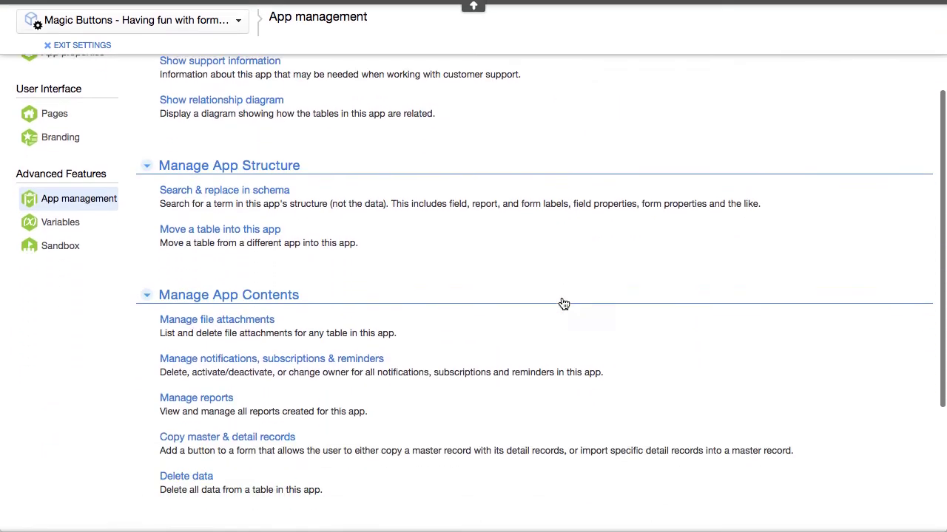
scroll(563, 303, down, 3)
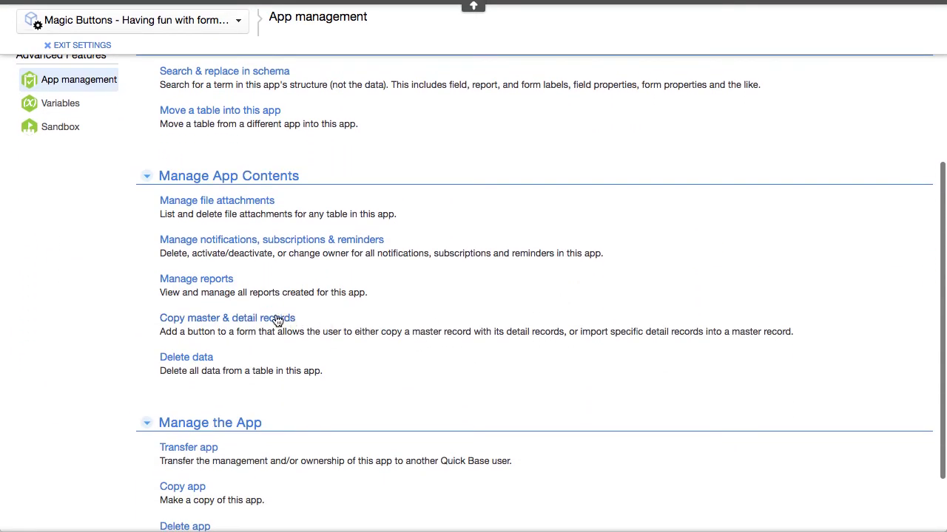
click(260, 319)
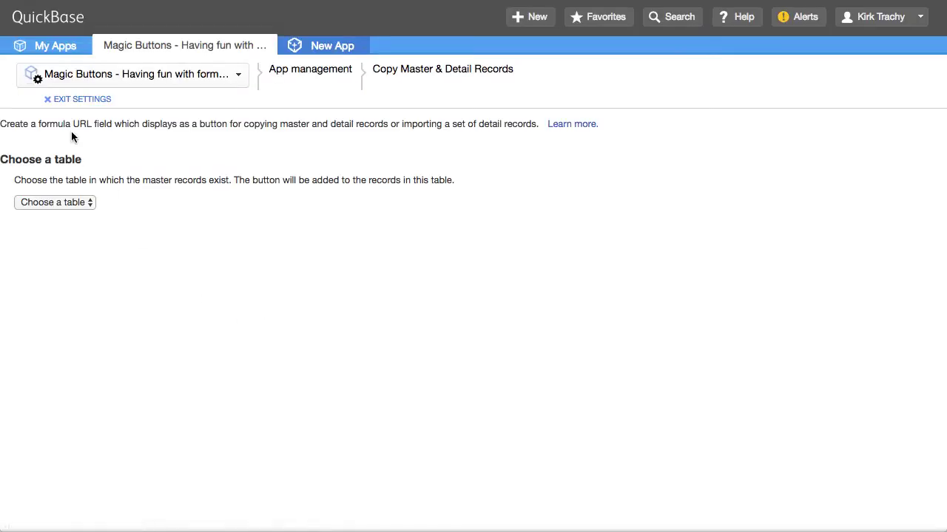
- Choose the Projects table and set the button to always import detail records from the project TEMPLATE: Increase Web Presence
click(71, 202)
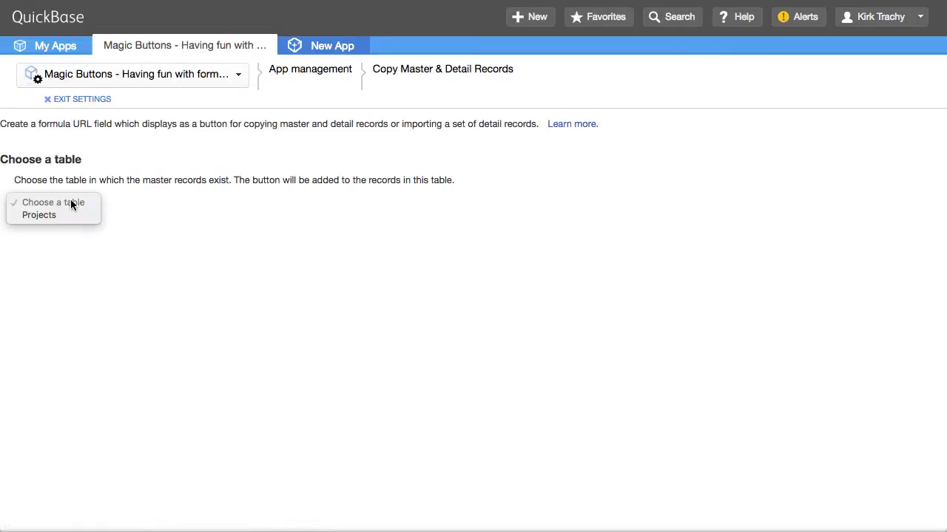
click(47, 215)
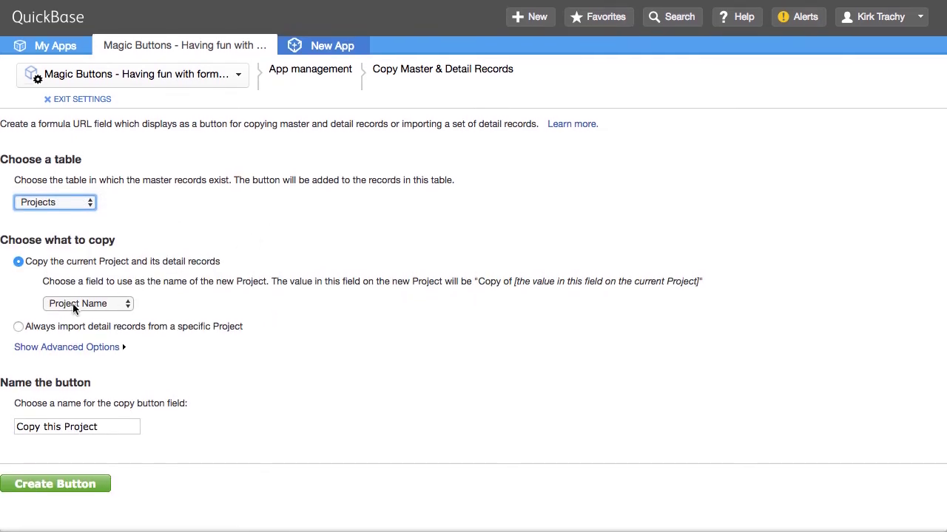
click(72, 299)
click(72, 303)
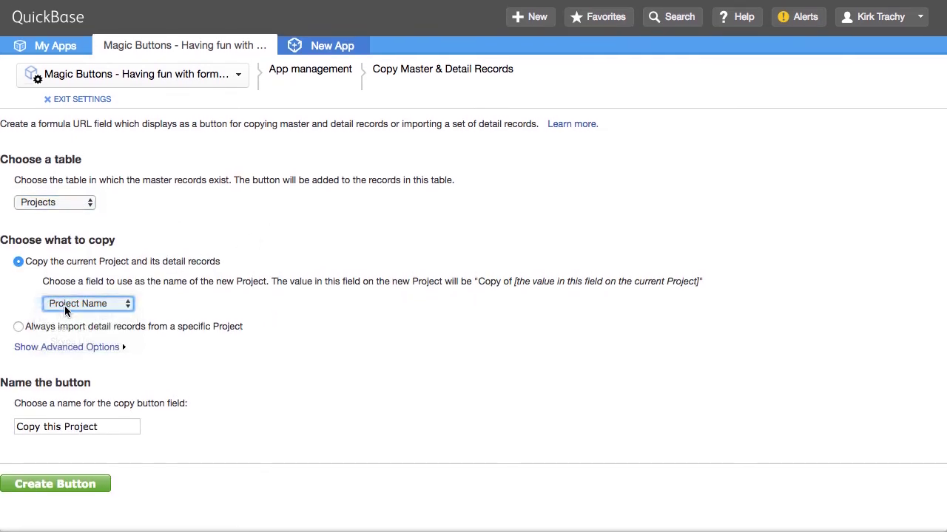
click(18, 326)
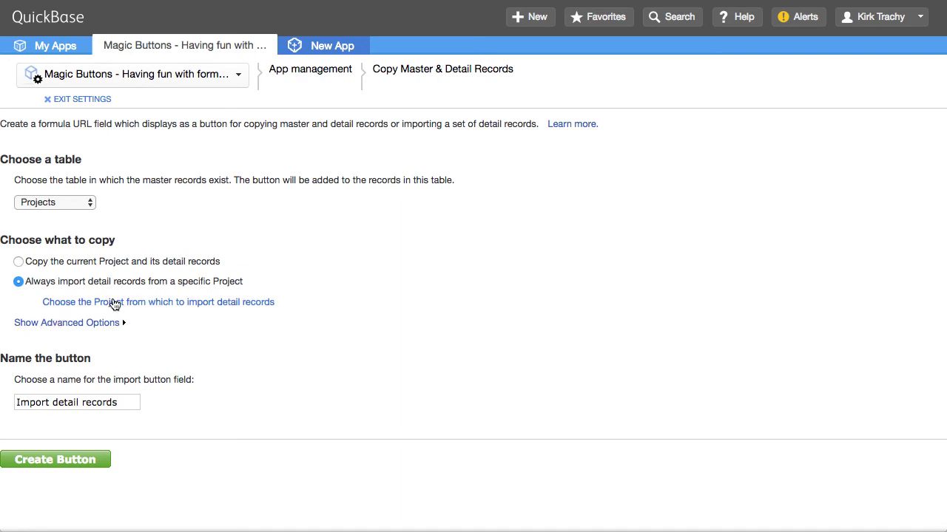
click(200, 303)
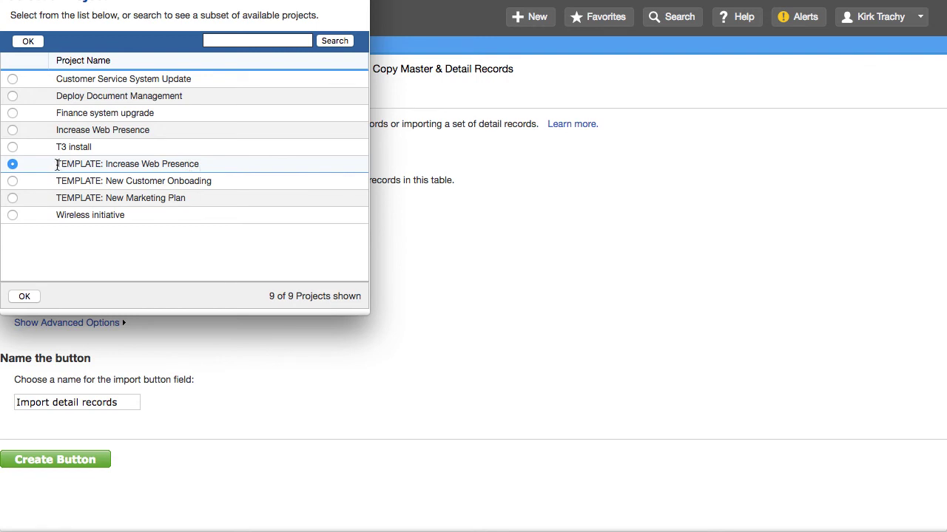
click(27, 42)
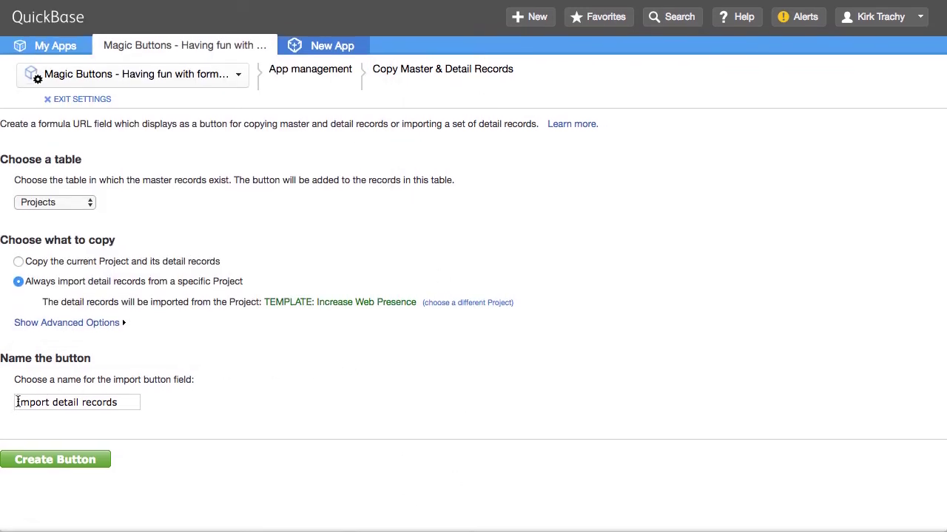
- Name the import button DEMO Import detail records and create it without adding the new field to forms
click(16, 403)
text(DE)
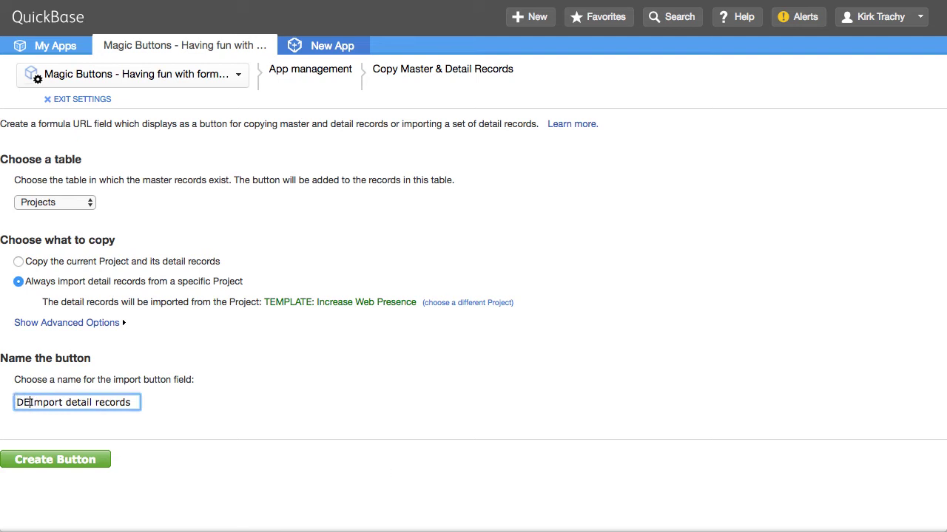
text(MO)
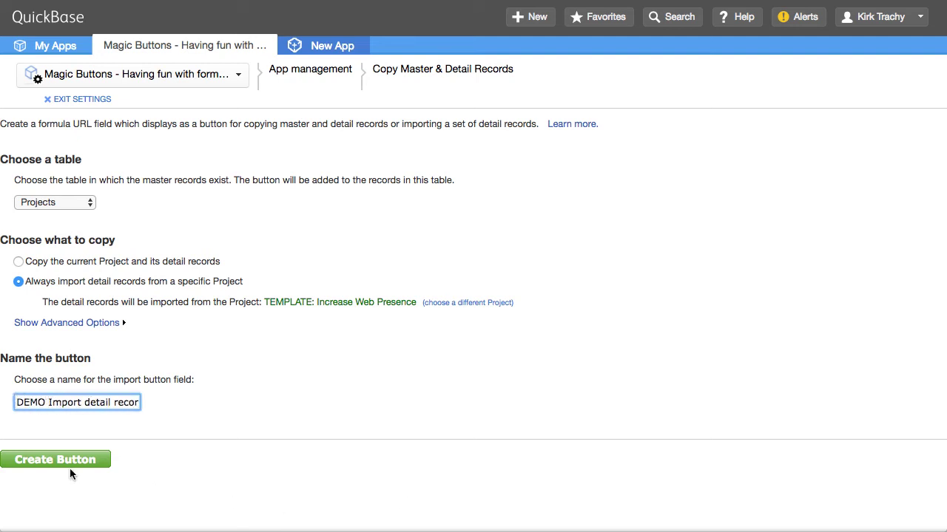
click(46, 457)
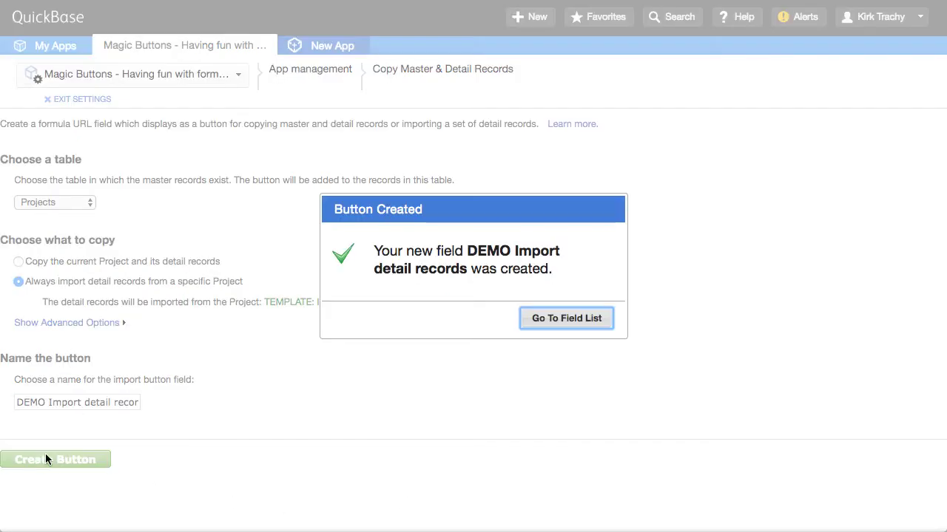
click(568, 325)
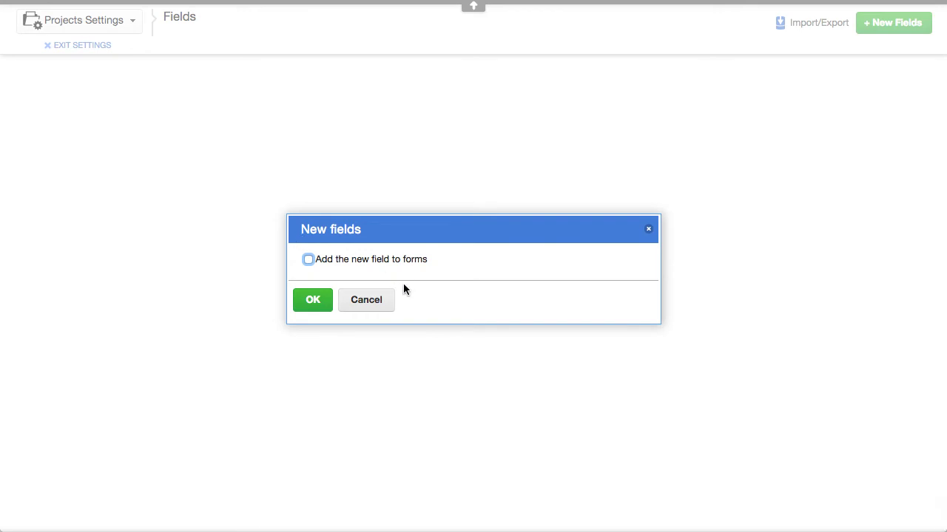
click(366, 302)
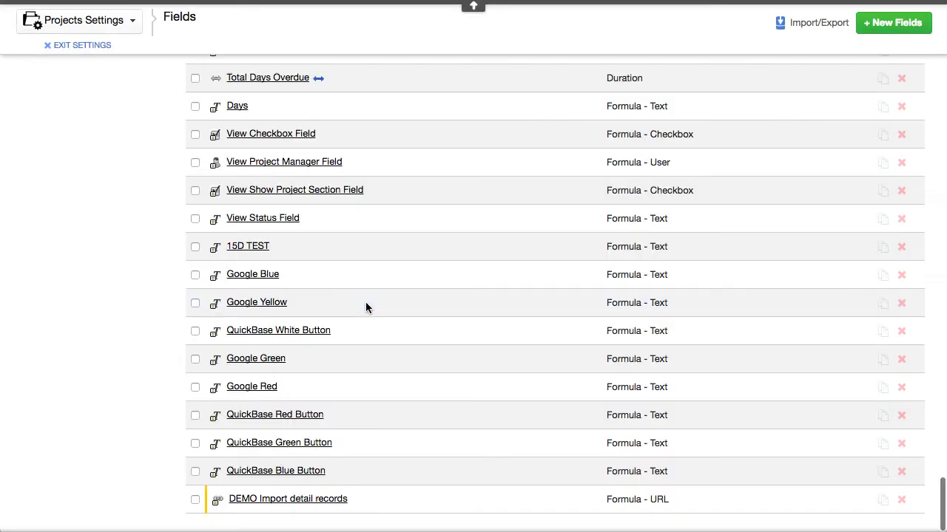
- Return from settings to the Customer Service System Update project and open the field properties of its Import Tasks button
click(67, 46)
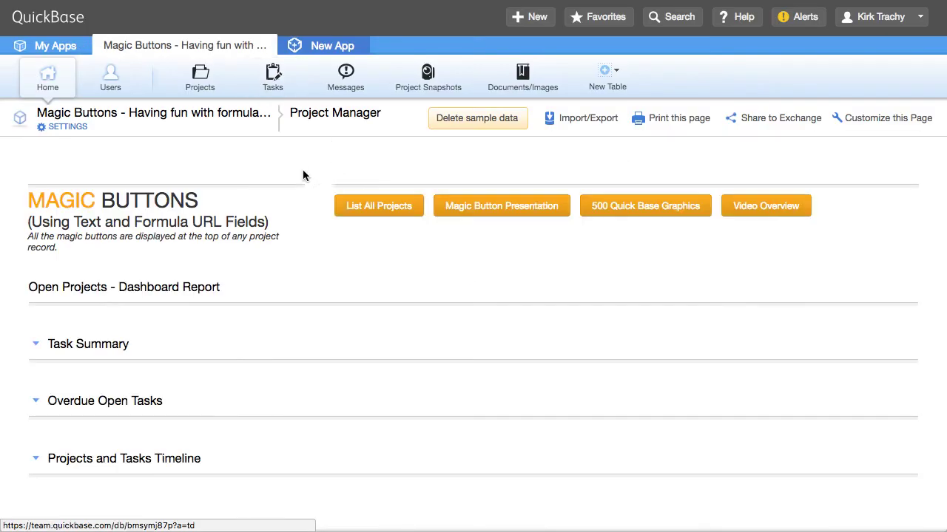
scroll(259, 243, down, 1)
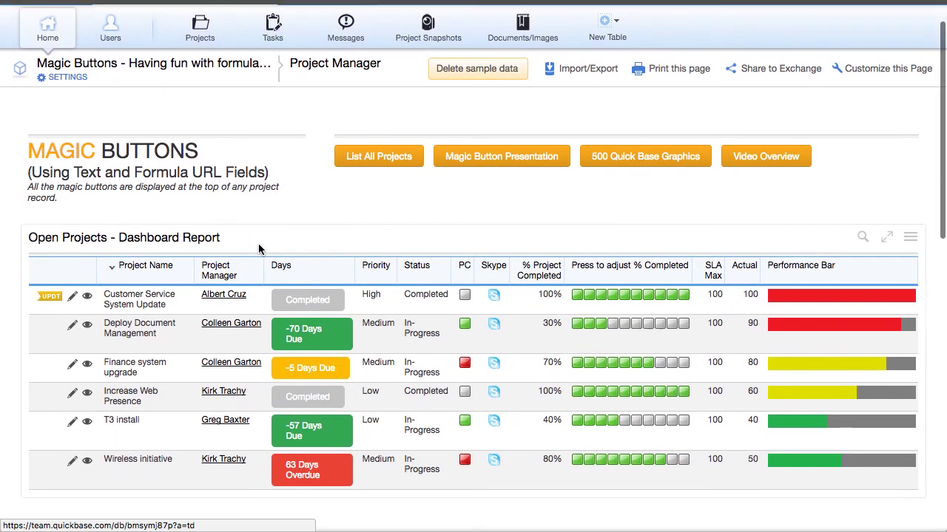
click(87, 299)
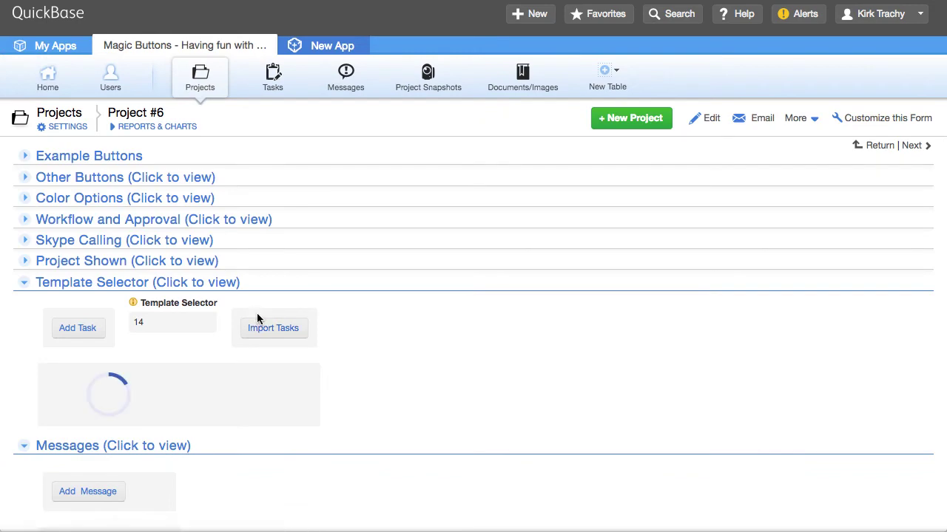
scroll(257, 315, down, 3)
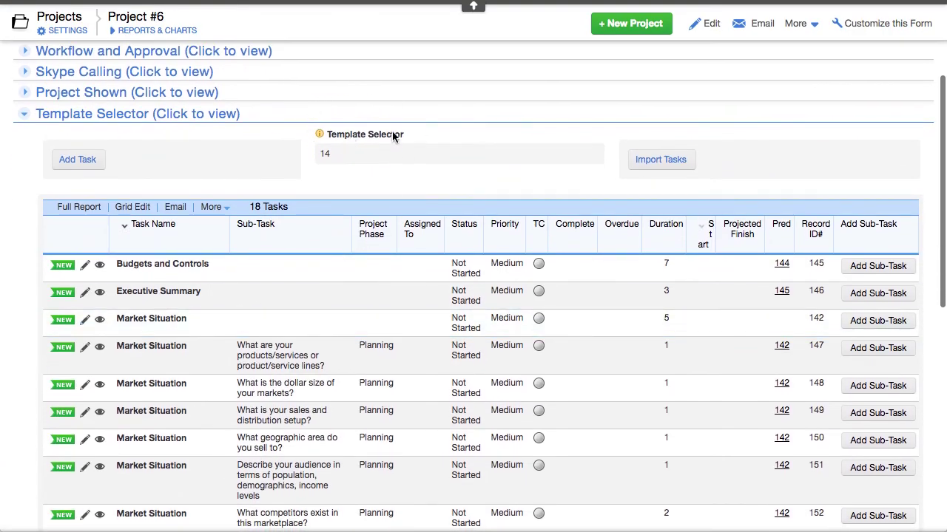
right_click(653, 142)
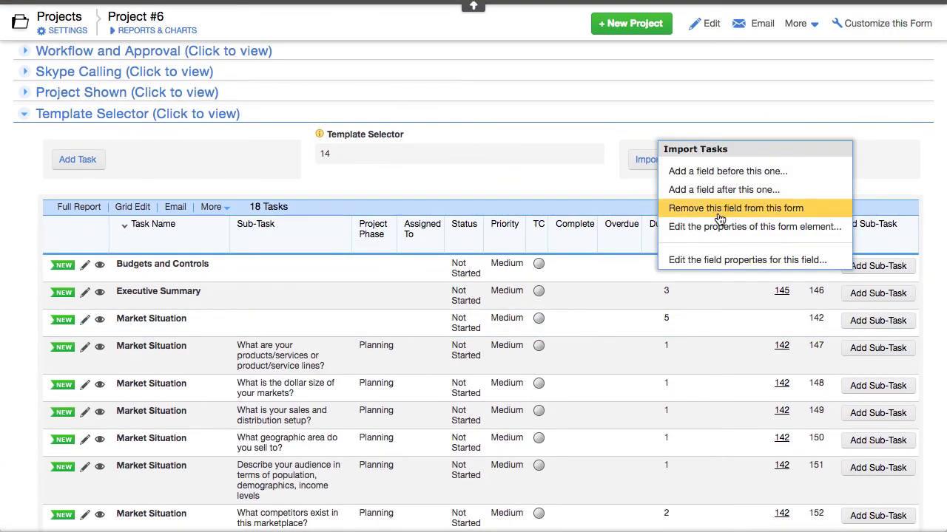
click(705, 260)
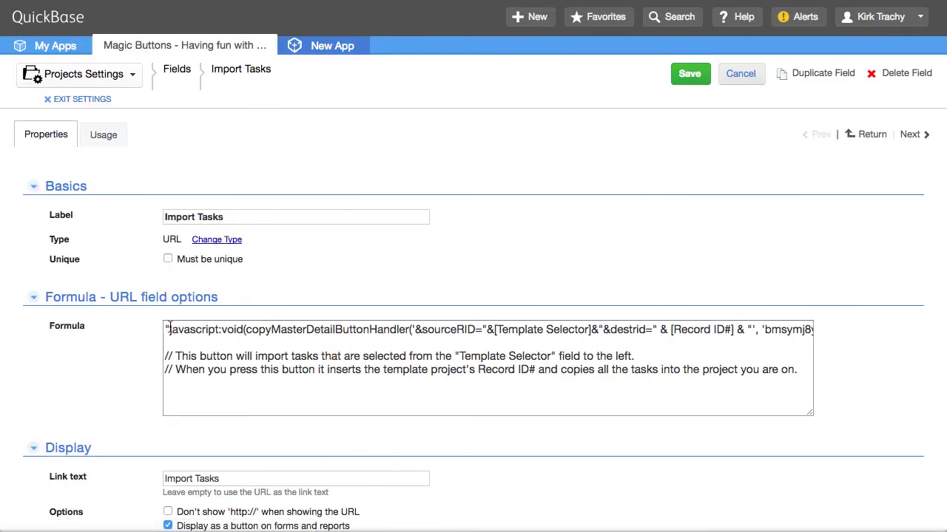
- Examine the Import Tasks URL formula, especially its Template Selector reference, and return to the project without saving
drag(166, 330, 785, 334)
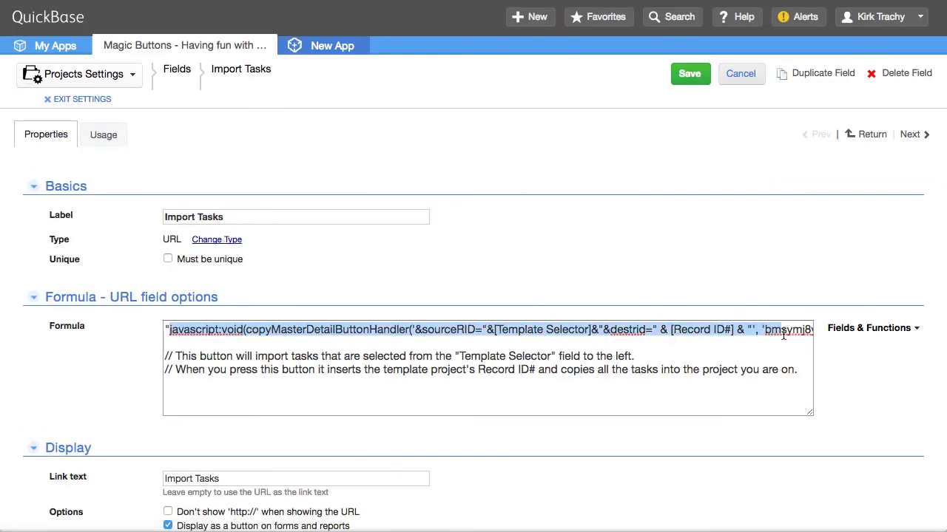
click(522, 413)
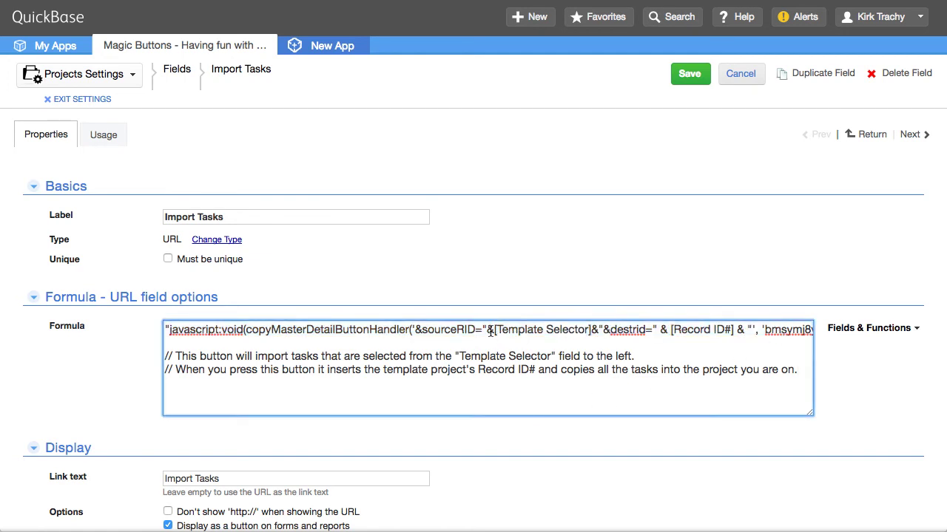
drag(482, 330, 604, 330)
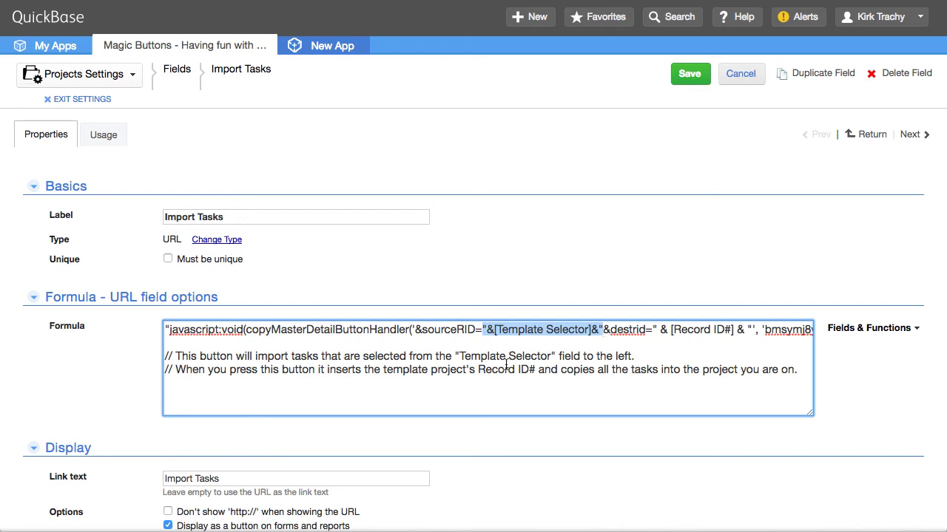
scroll(545, 379, right, 2)
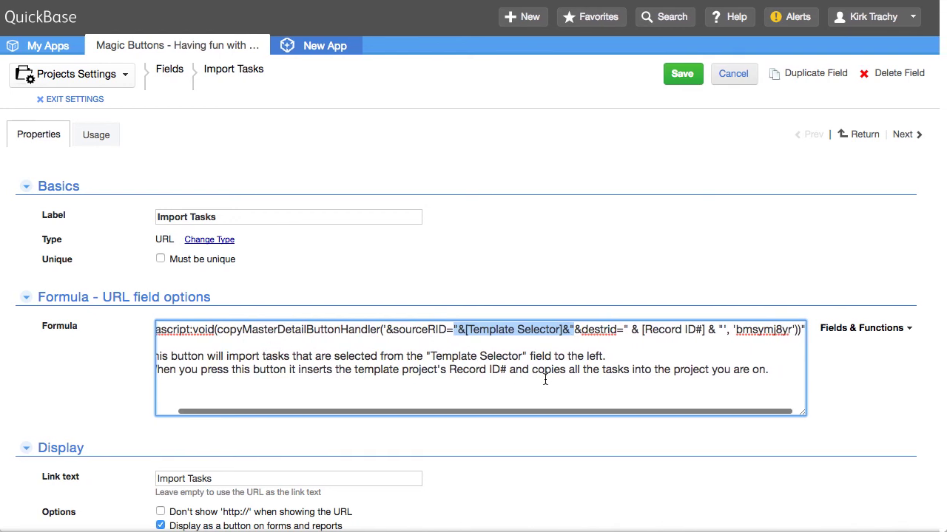
scroll(545, 379, left, 2)
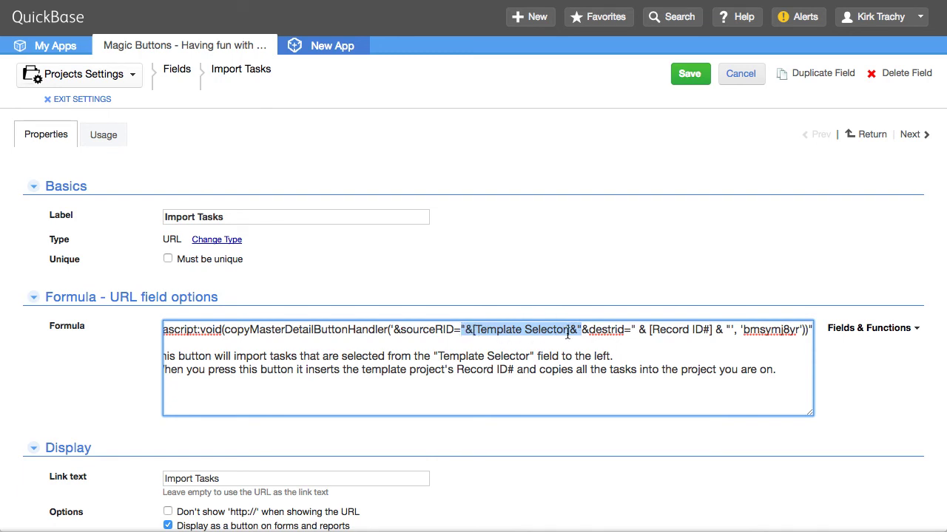
click(743, 75)
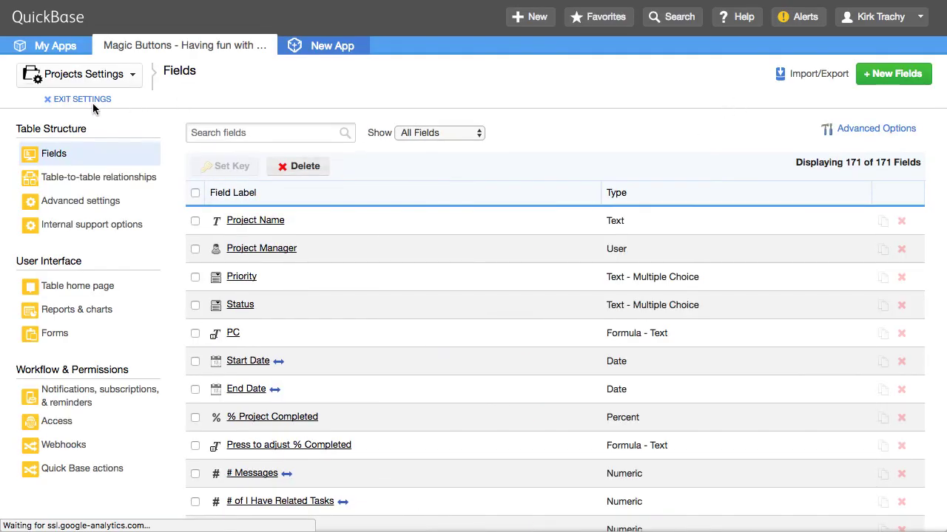
click(92, 102)
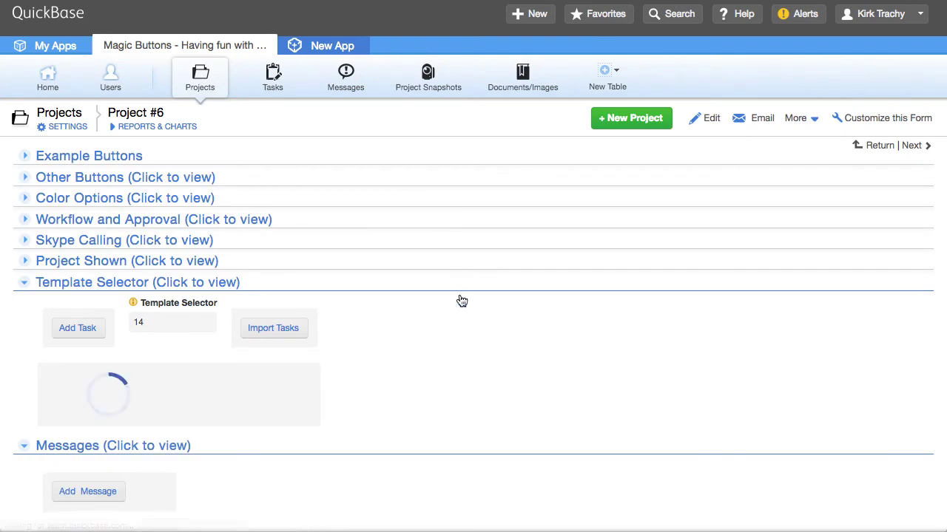
- Open the Template Selector field's properties and examine its field type, From list input type and numbered template choices
scroll(445, 328, down, 1)
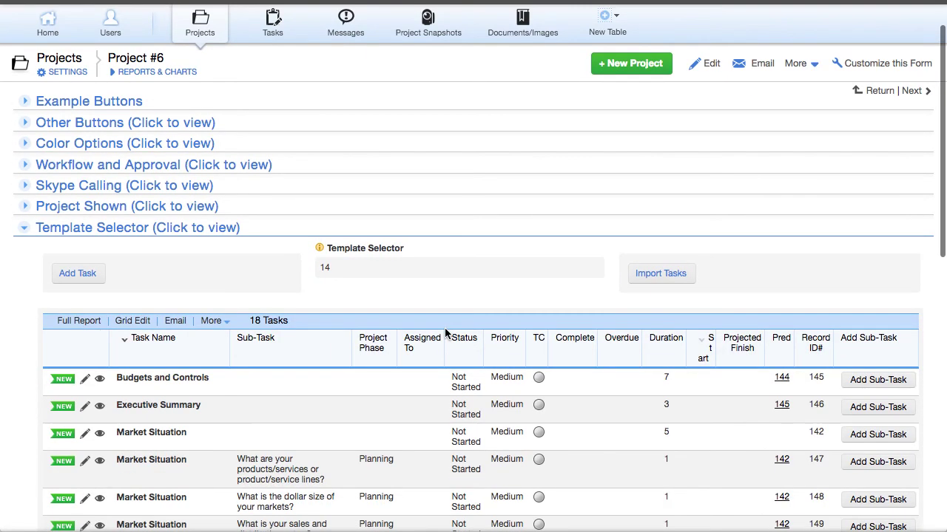
right_click(363, 248)
click(466, 374)
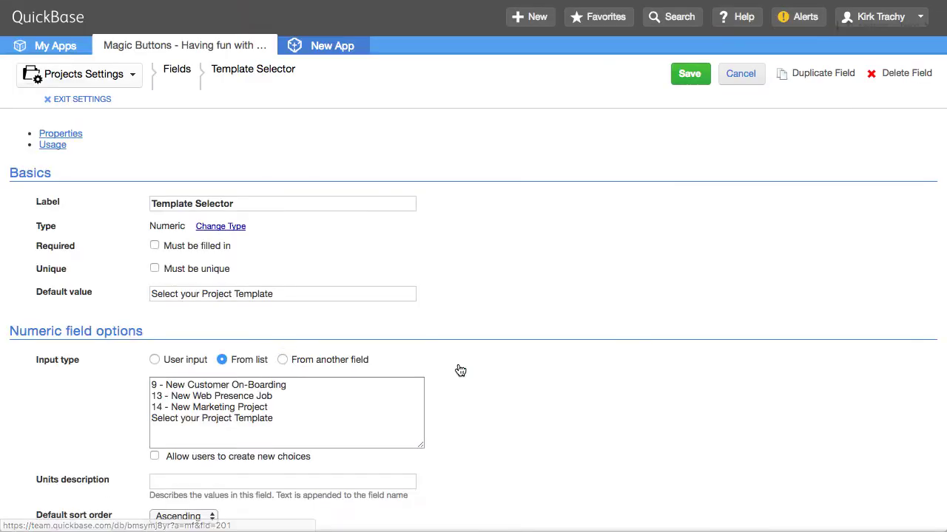
scroll(461, 270, down, 1)
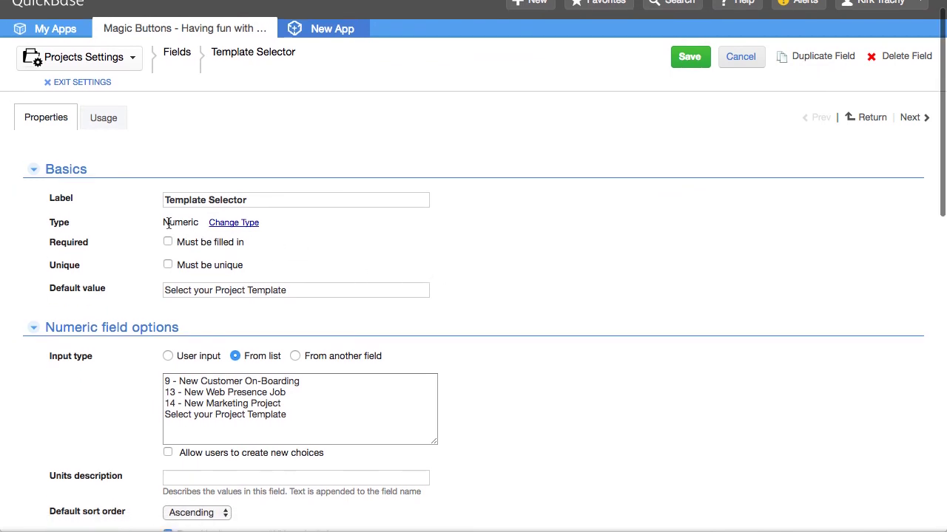
drag(170, 222, 199, 223)
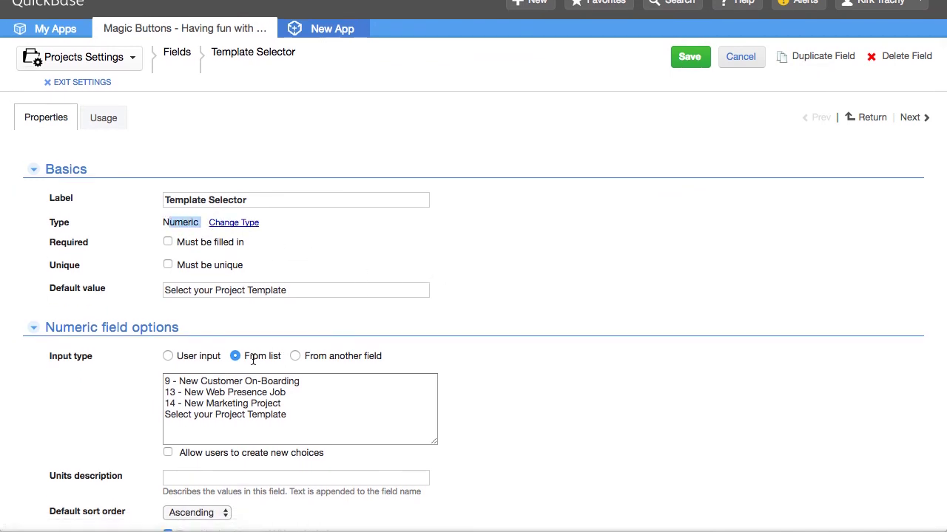
drag(244, 357, 293, 358)
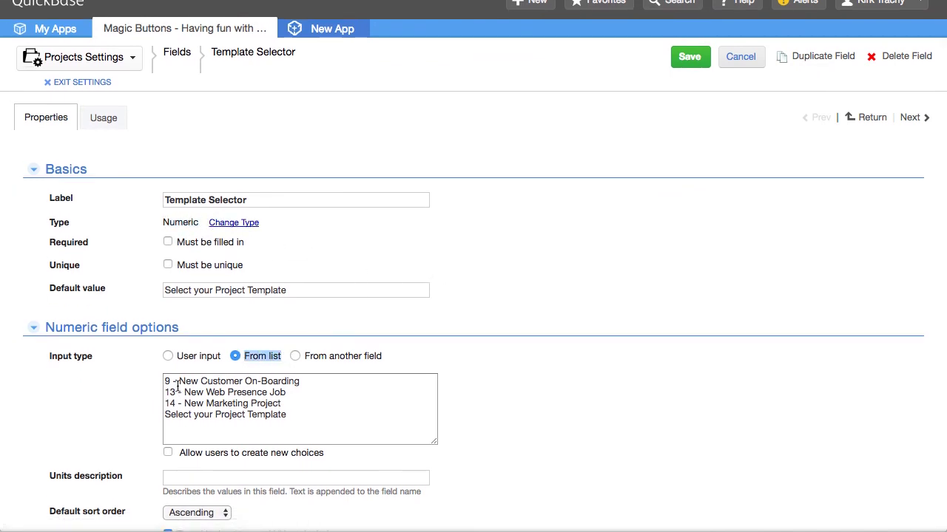
scroll(236, 398, down, 3)
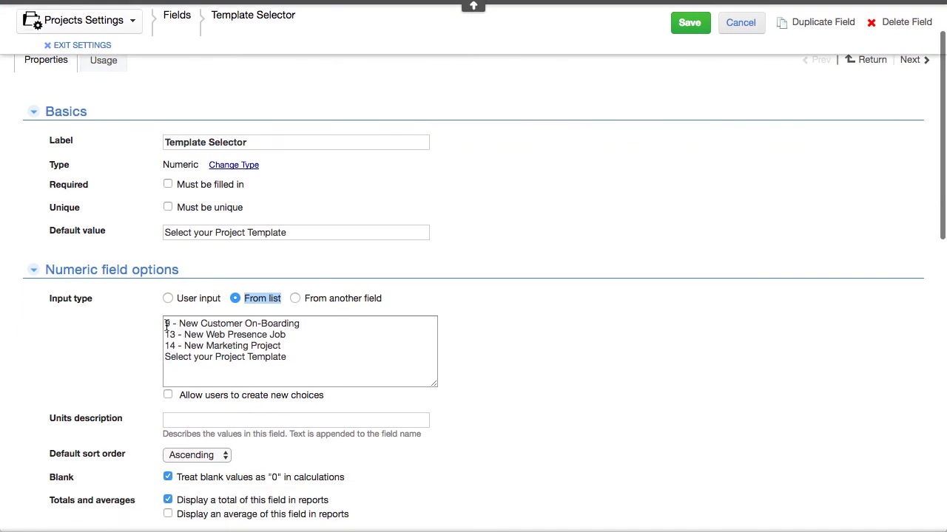
click(164, 323)
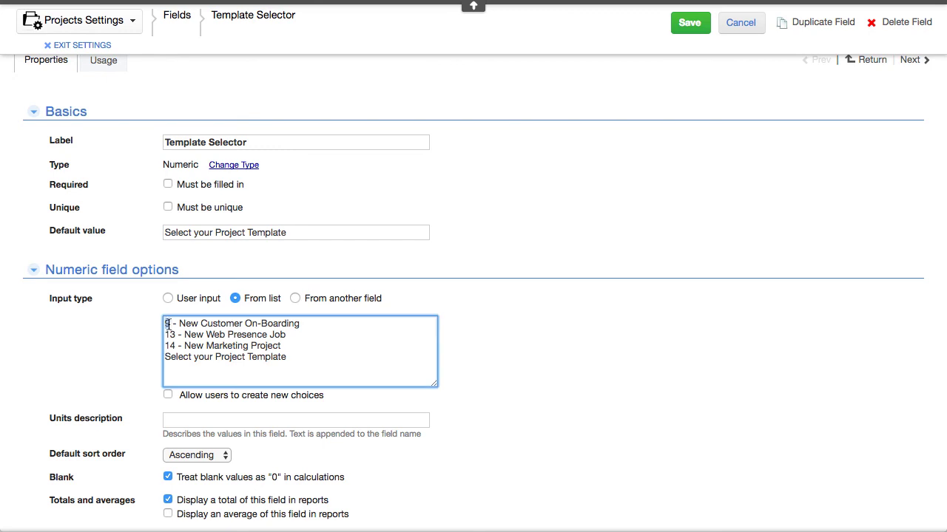
mouse_move(166, 335)
mouse_down()
mouse_move(182, 335)
mouse_move(179, 346)
mouse_up()
scroll(608, 183, up, 2)
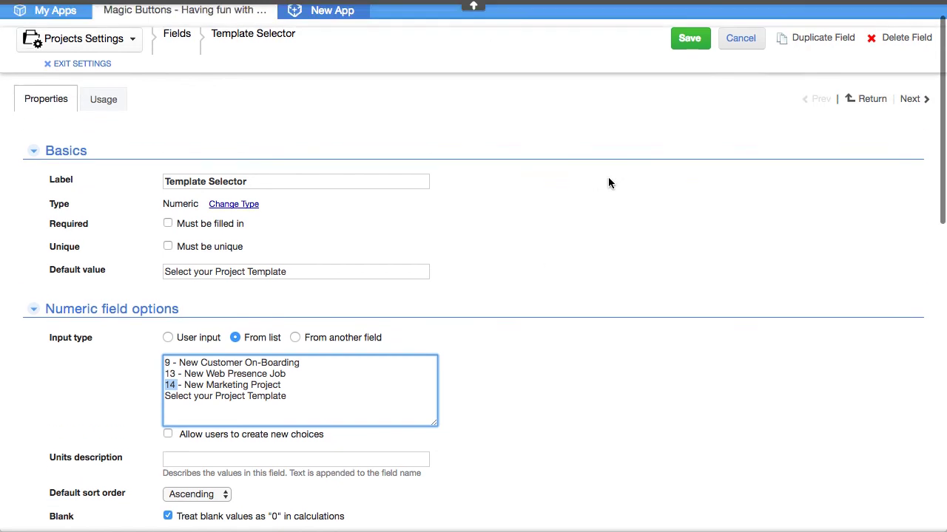
- Leave the Template Selector field's properties without saving and collapse the Template Selector section on the Project #6 form
click(742, 72)
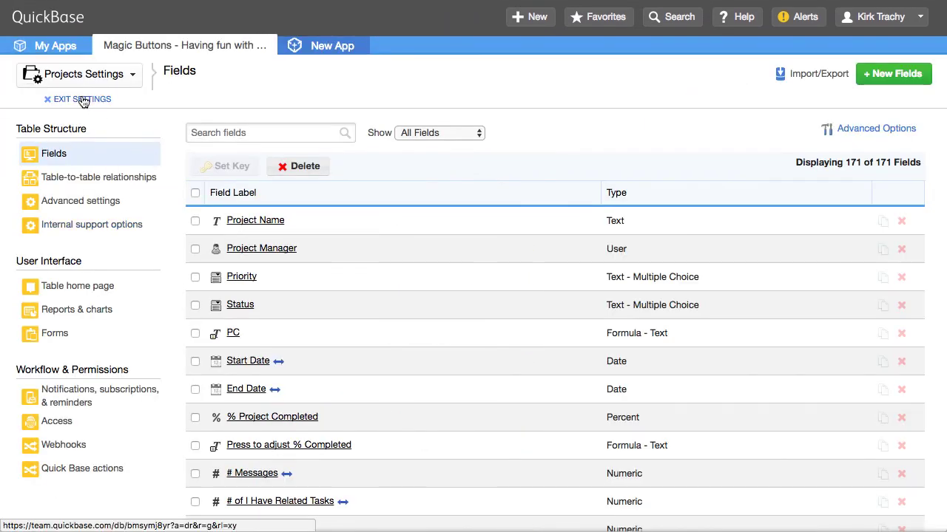
click(83, 101)
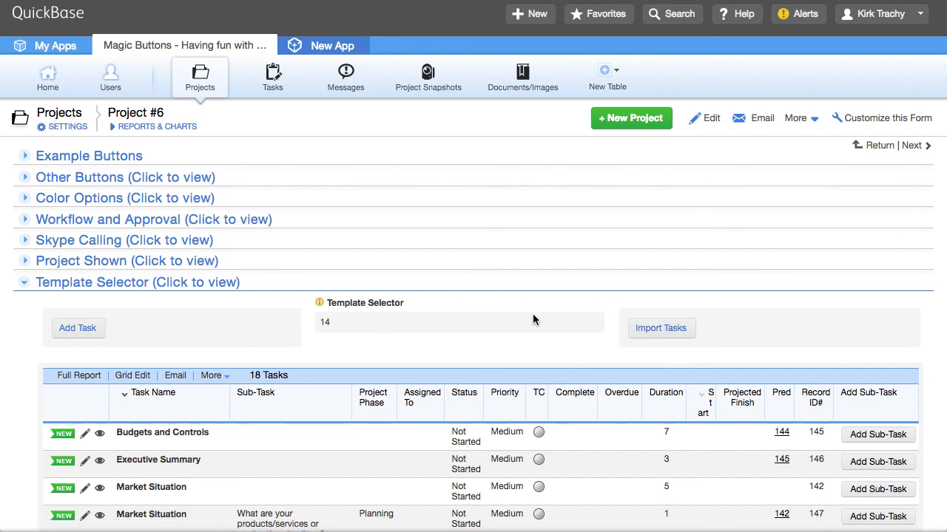
click(30, 283)
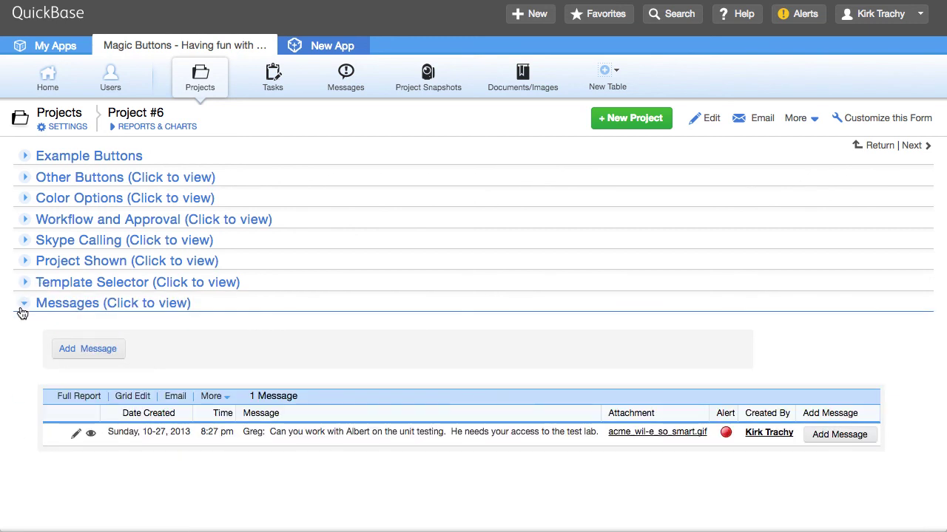
- Collapse the Messages section, and open the Project #6 form sections one by one from the Messages section up to Other Buttons
click(23, 304)
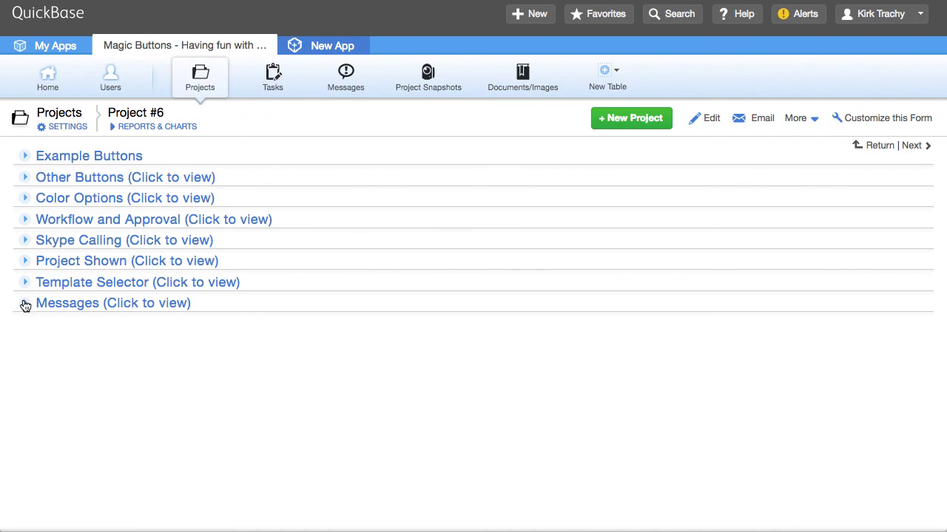
click(23, 304)
click(24, 286)
click(23, 260)
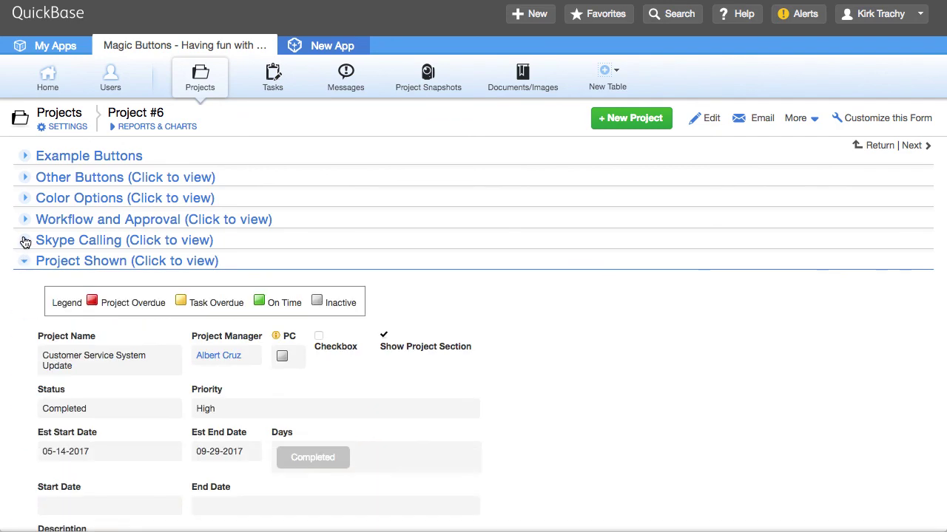
click(24, 240)
click(25, 219)
click(25, 198)
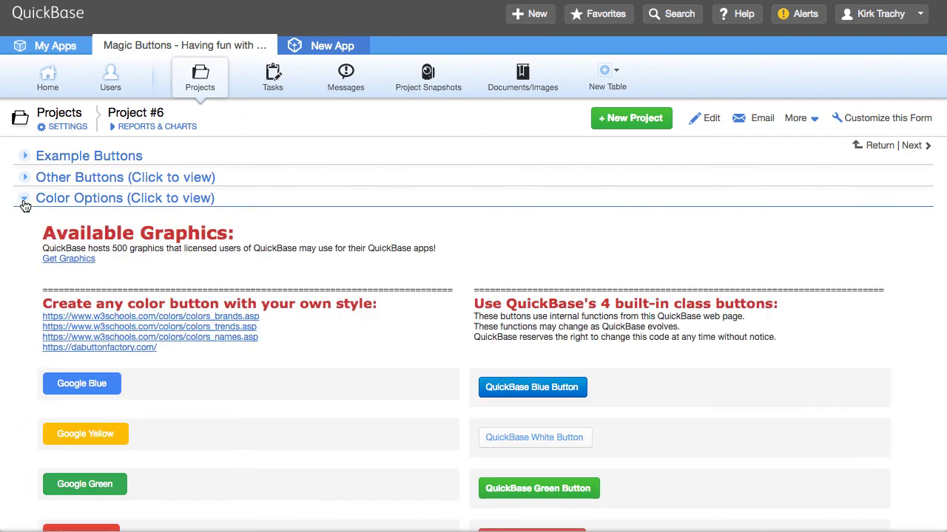
click(24, 178)
- Expand the Example Buttons section and look over its formula URL, formula text and graphic button versions
click(24, 157)
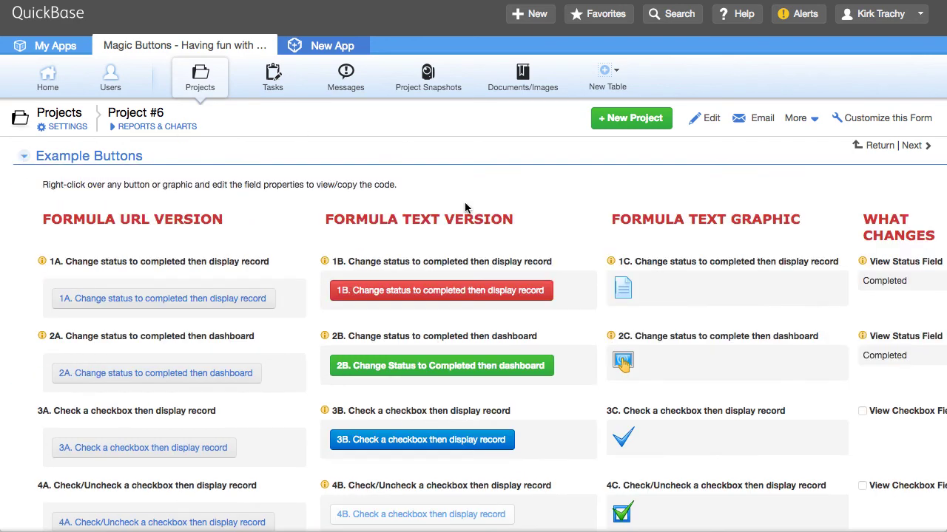
scroll(255, 414, down, 3)
scroll(255, 414, down, 10)
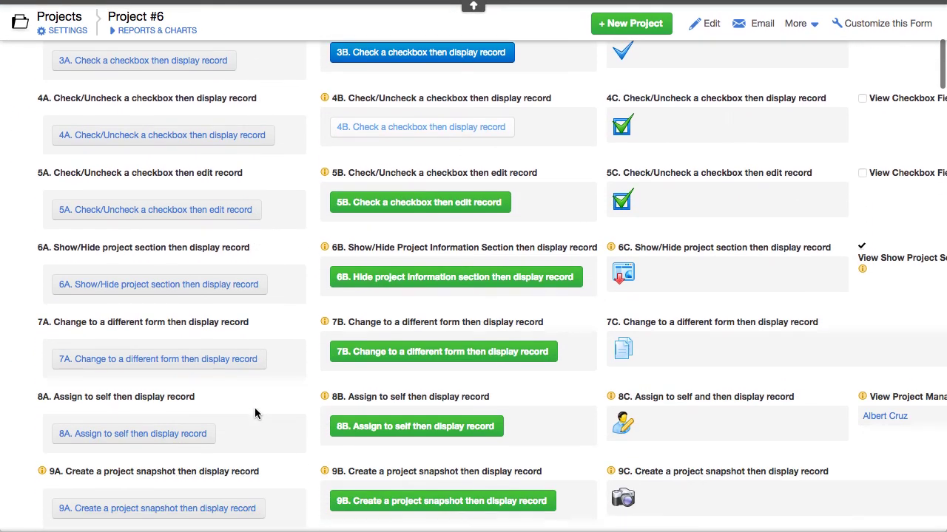
scroll(255, 413, down, 3)
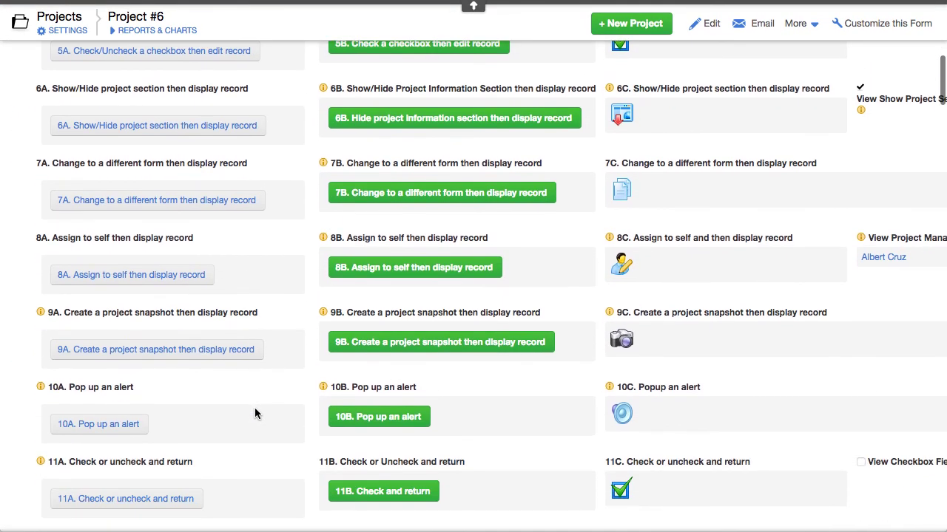
scroll(255, 411, up, 15)
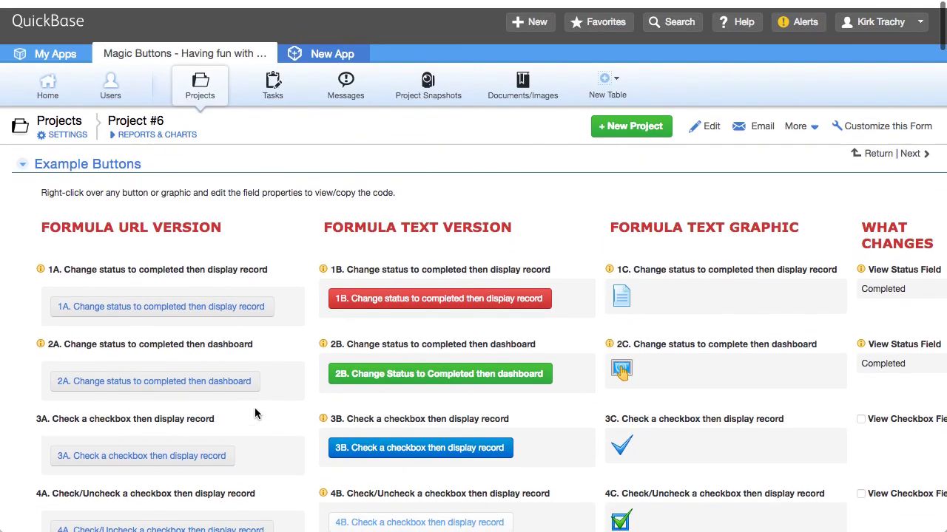